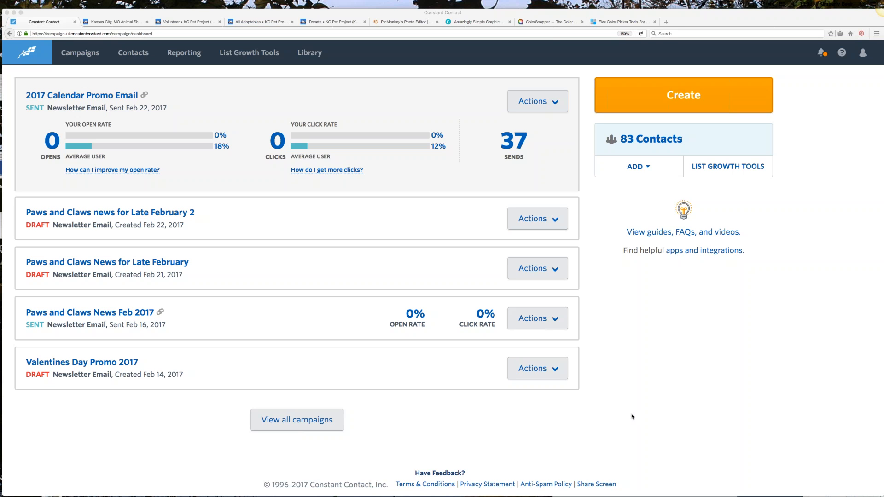
Step: Check the KC Pet Project website in the other tab and return to the campaign dashboard
{"action": "left_click", "coordinate": [104, 22]}
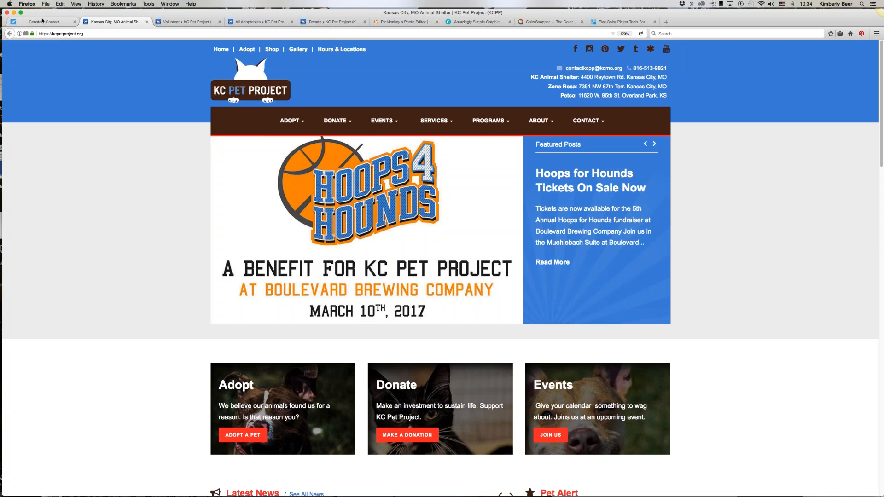
{"action": "left_click", "coordinate": [38, 24]}
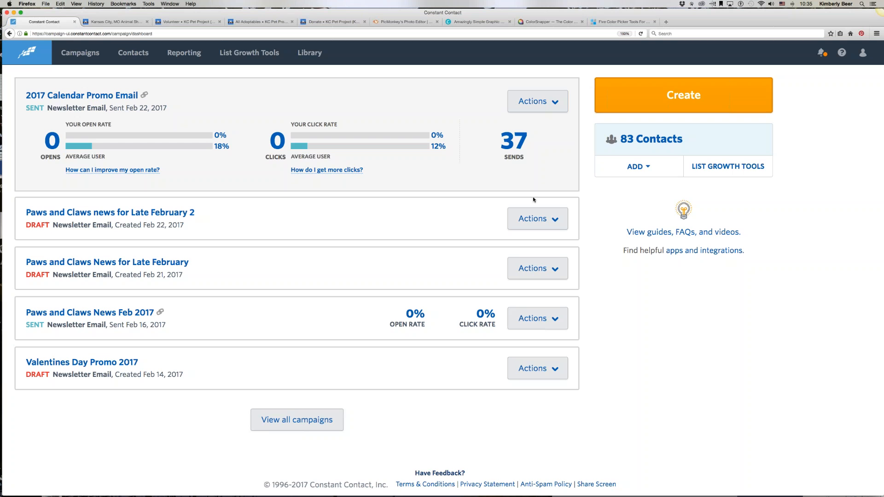
Step: Start creating a new email campaign and switch to the new templates gallery
{"action": "left_click", "coordinate": [692, 97]}
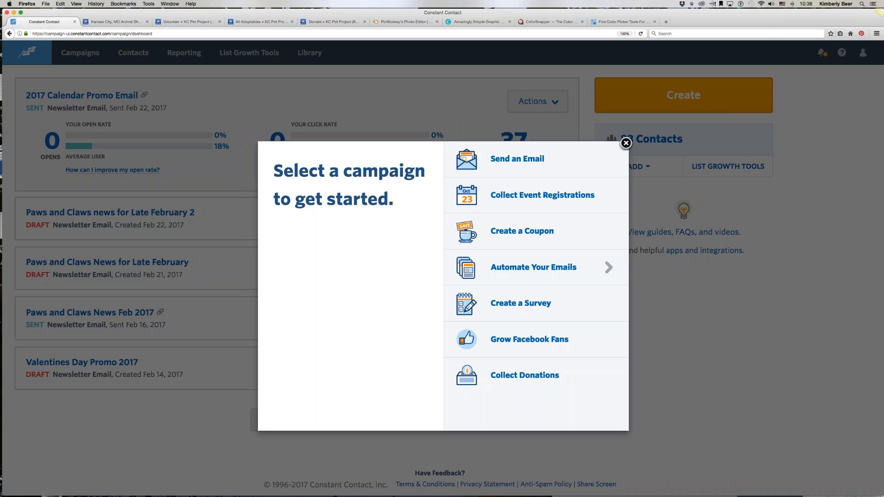
{"action": "left_click", "coordinate": [498, 161]}
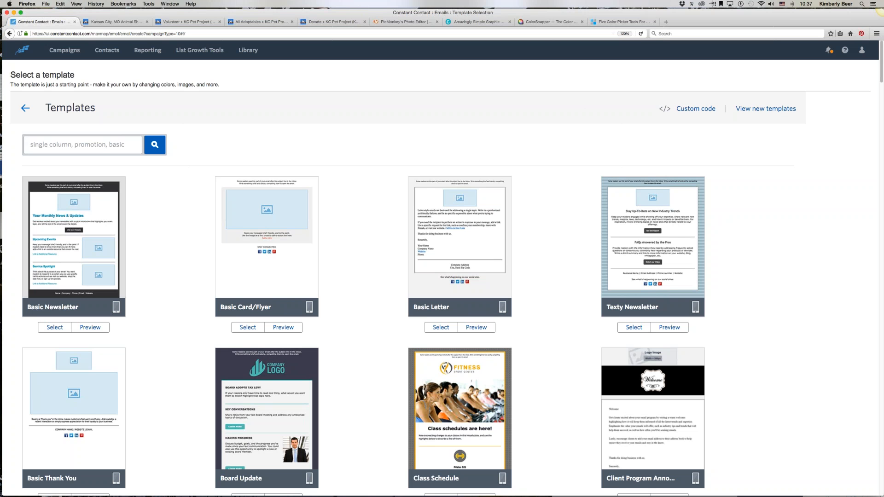
{"action": "key", "text": "super+Tab"}
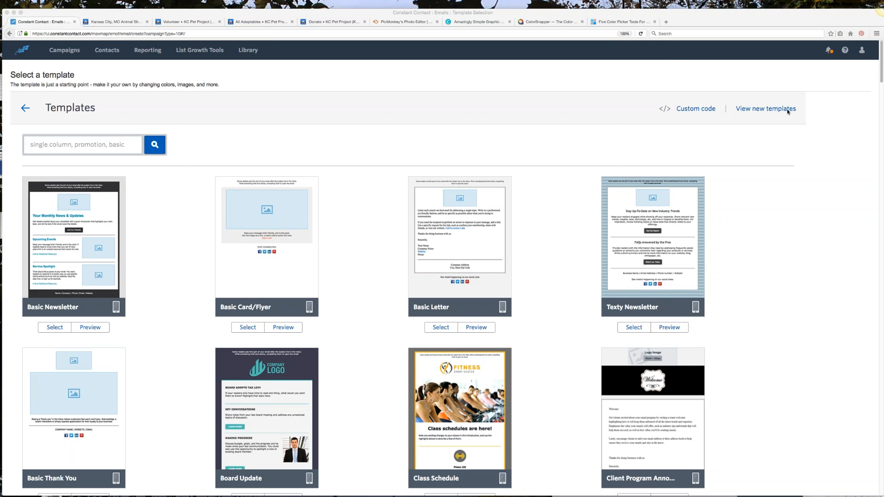
{"action": "left_click", "coordinate": [752, 110]}
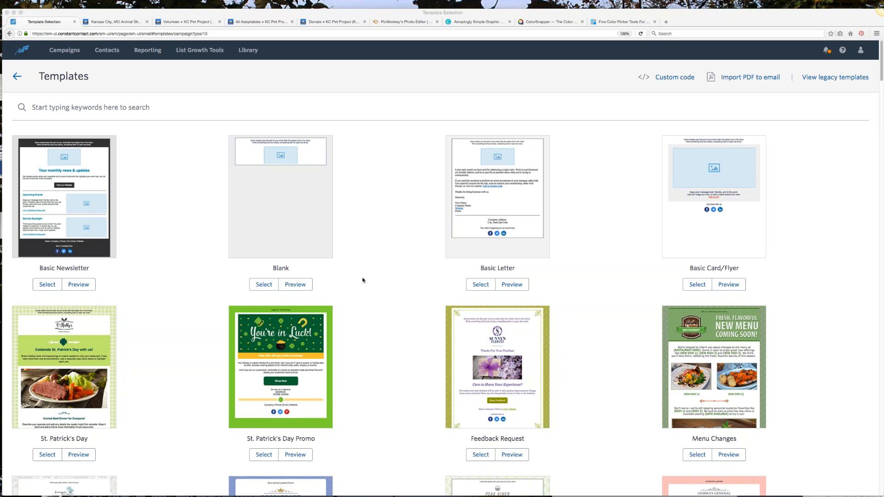
Step: Browse the template gallery and select the Announcement template
{"action": "scroll", "coordinate": [377, 285], "scroll_direction": "down", "scroll_amount": 1}
{"action": "scroll", "coordinate": [377, 285], "scroll_direction": "down", "scroll_amount": 2}
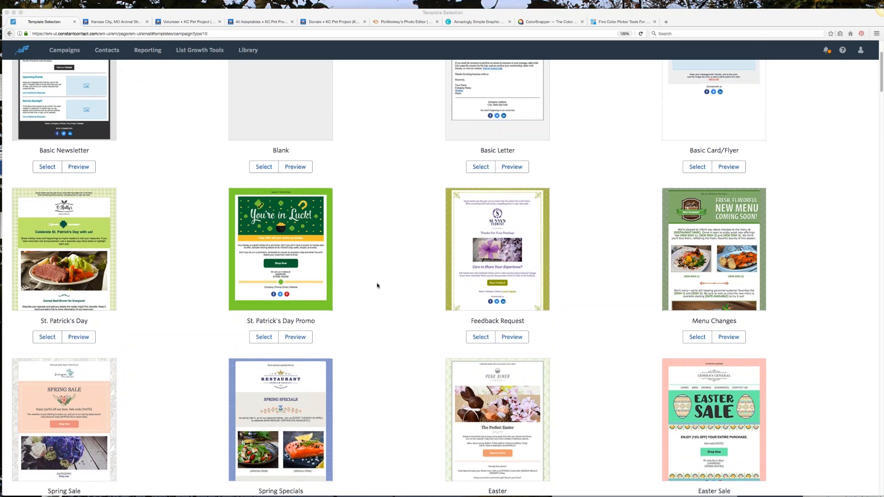
{"action": "scroll", "coordinate": [376, 286], "scroll_direction": "down", "scroll_amount": 4}
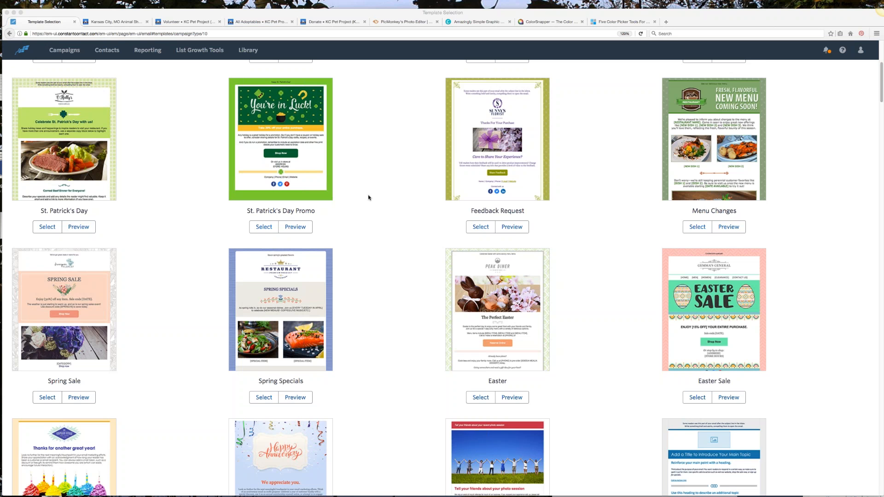
{"action": "scroll", "coordinate": [368, 198], "scroll_direction": "down", "scroll_amount": 3}
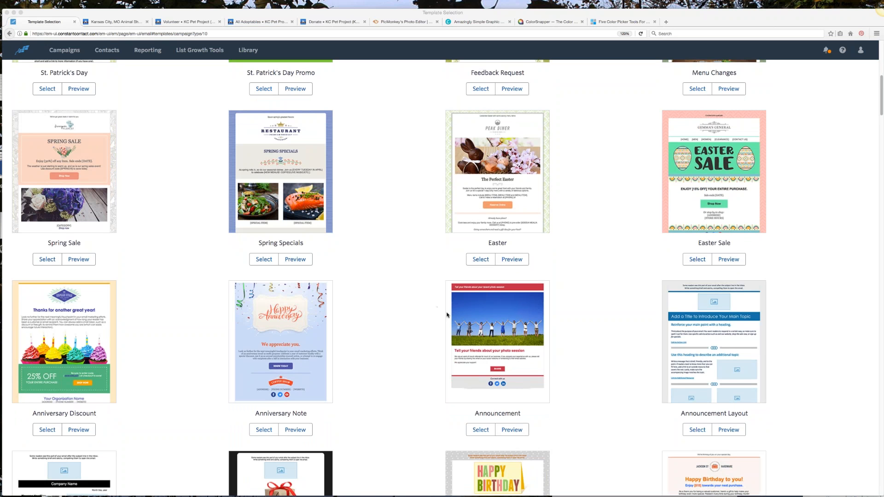
{"action": "scroll", "coordinate": [450, 322], "scroll_direction": "down", "scroll_amount": 1}
{"action": "scroll", "coordinate": [452, 325], "scroll_direction": "down", "scroll_amount": 2}
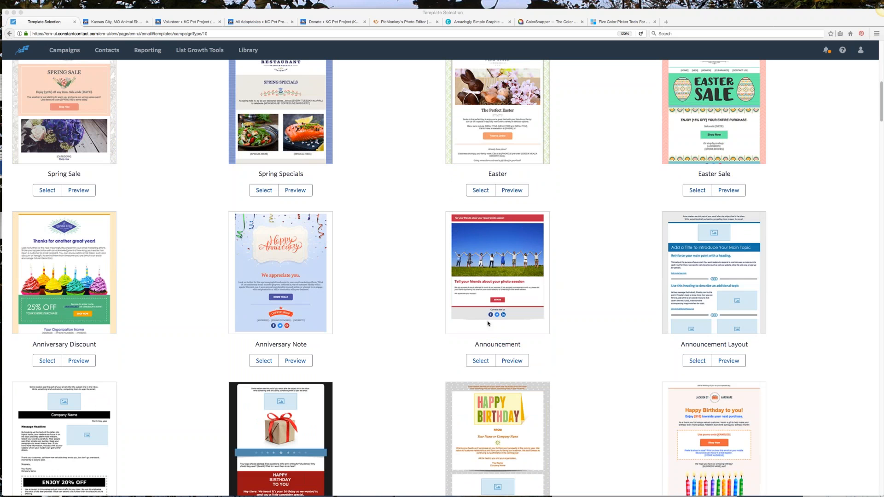
{"action": "left_click", "coordinate": [437, 359]}
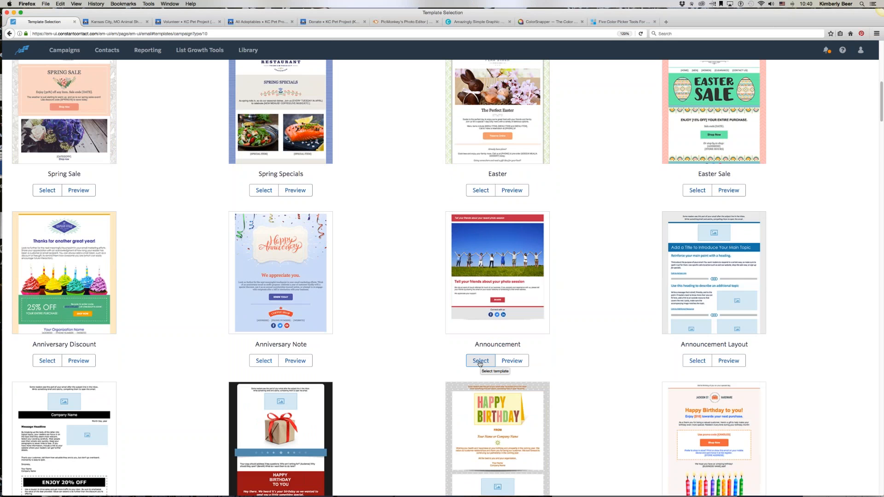
{"action": "left_click", "coordinate": [481, 364]}
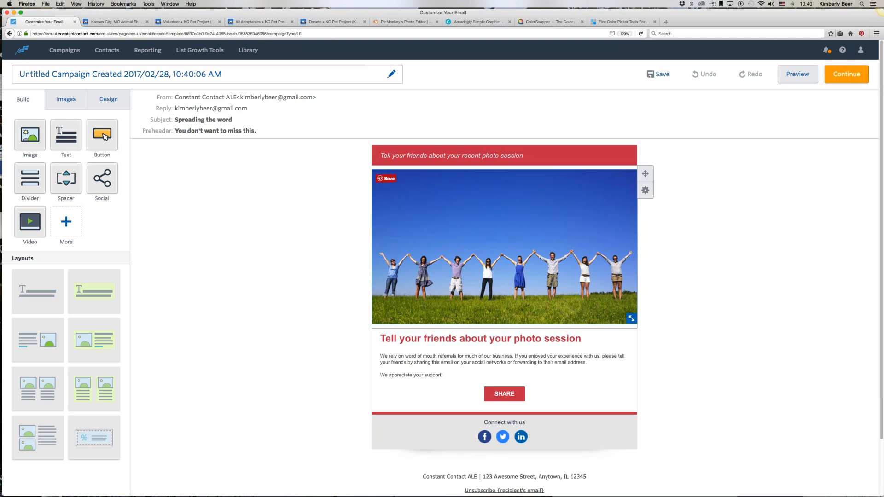
{"action": "left_click", "coordinate": [607, 197]}
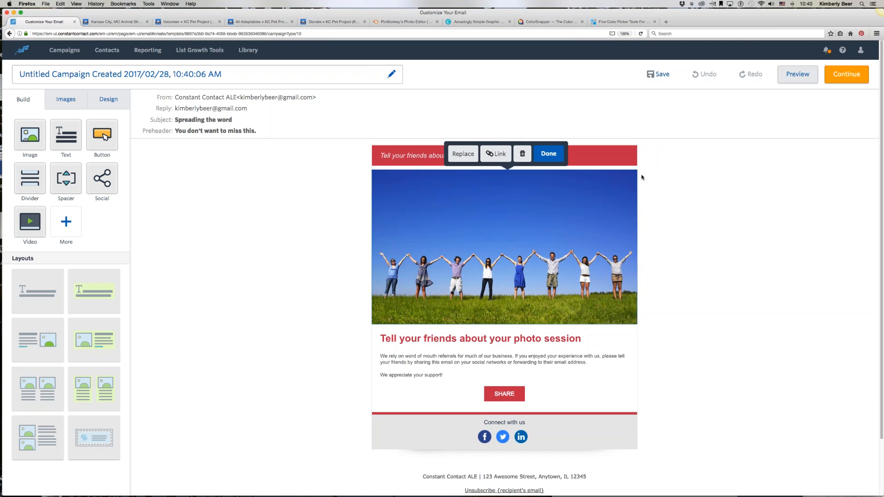
{"action": "left_click", "coordinate": [548, 154]}
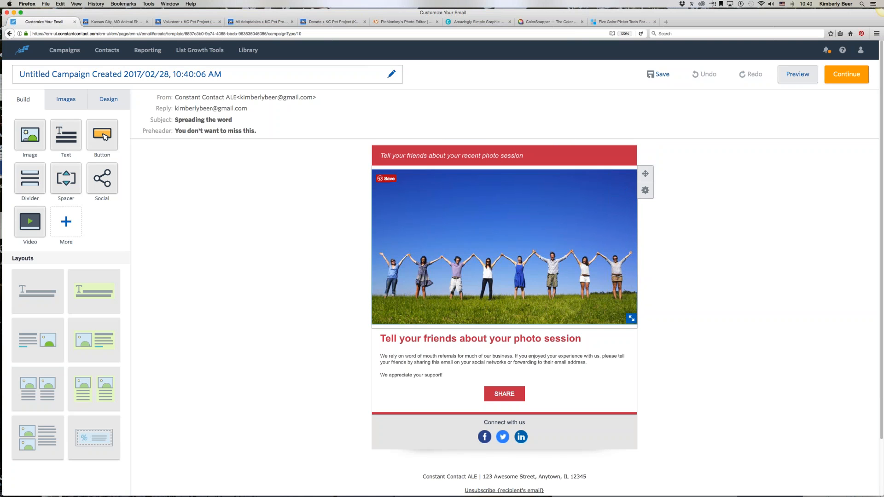
{"action": "left_click", "coordinate": [645, 193]}
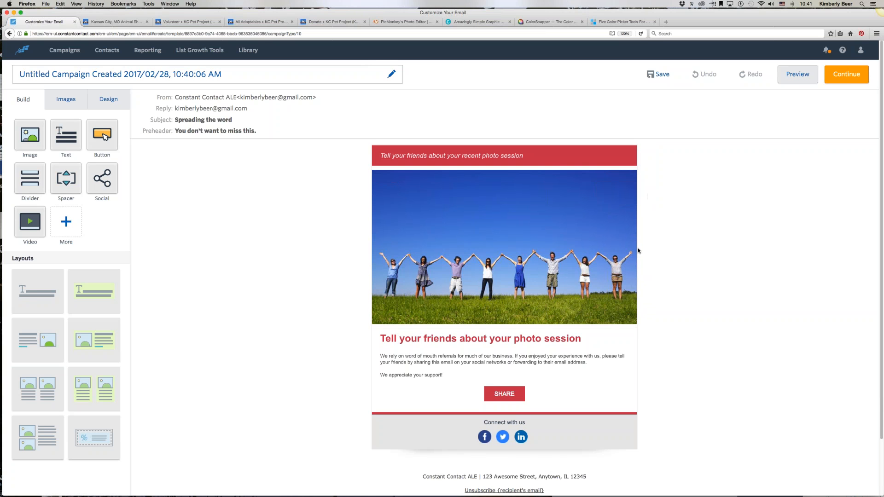
Step: Move the Share button block up between the photo and the headline
{"action": "mouse_move", "coordinate": [588, 359]}
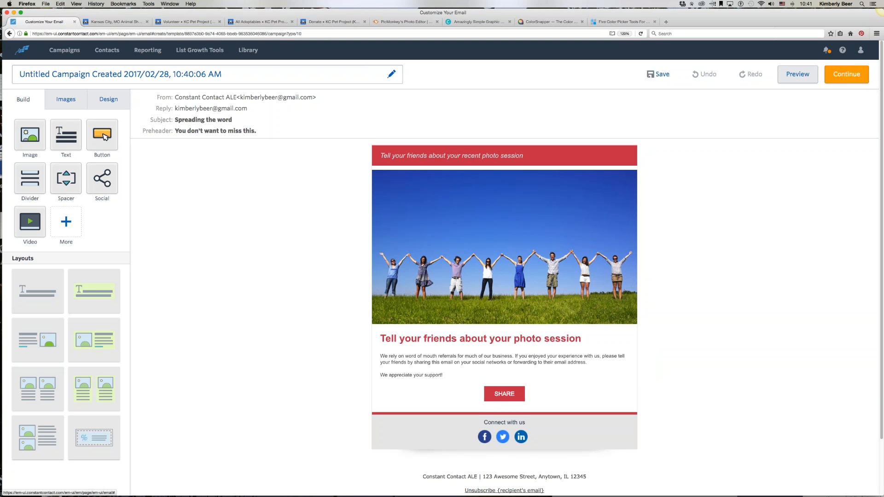
{"action": "mouse_move", "coordinate": [496, 245]}
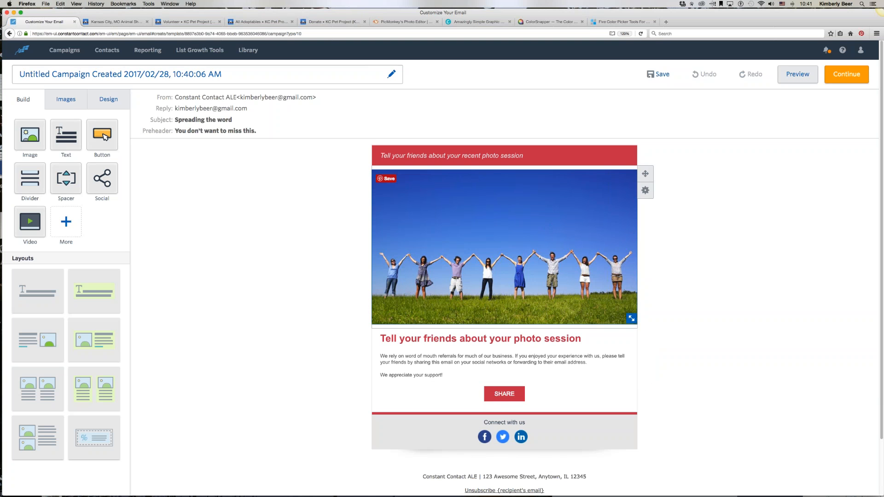
{"action": "mouse_move", "coordinate": [485, 394]}
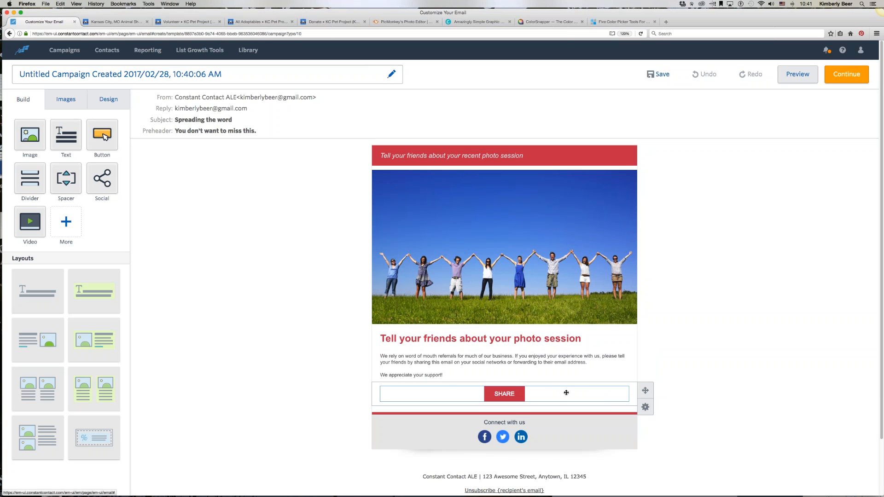
{"action": "left_click_drag", "start_coordinate": [566, 392], "coordinate": [563, 328]}
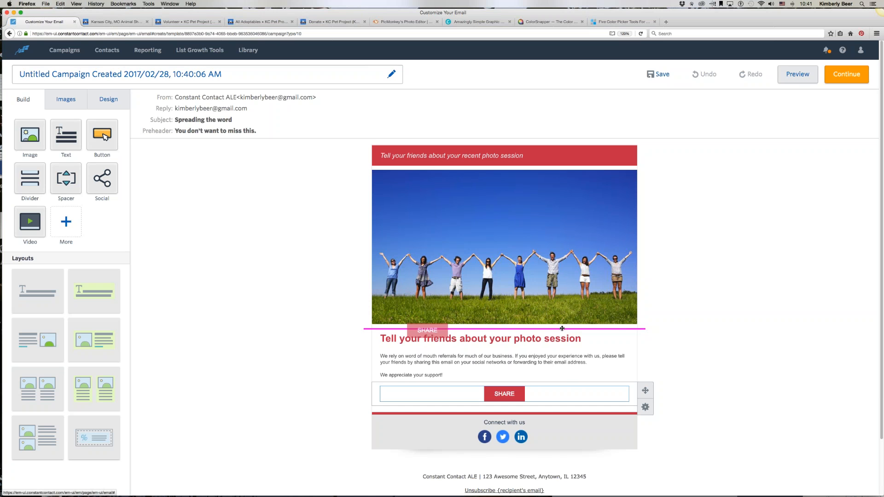
{"action": "left_click_drag", "start_coordinate": [562, 329], "coordinate": [562, 328]}
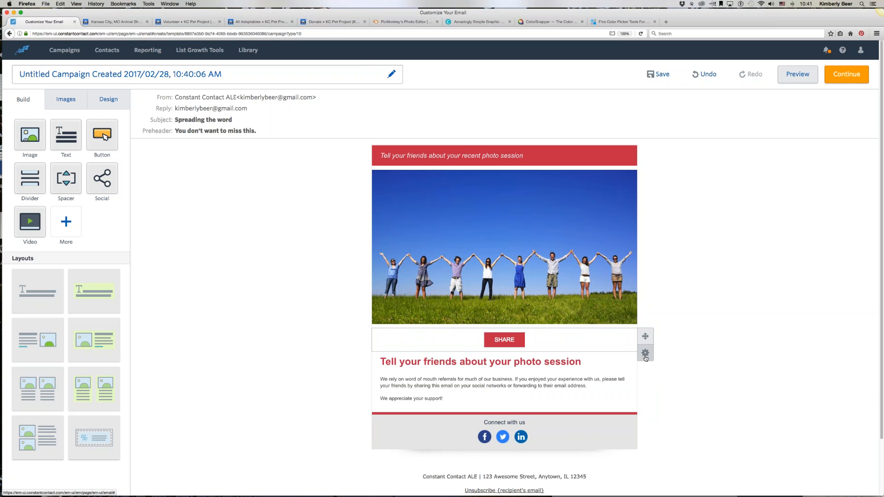
Step: Delete the Share button block together with its accidental duplicate
{"action": "mouse_move", "coordinate": [639, 357]}
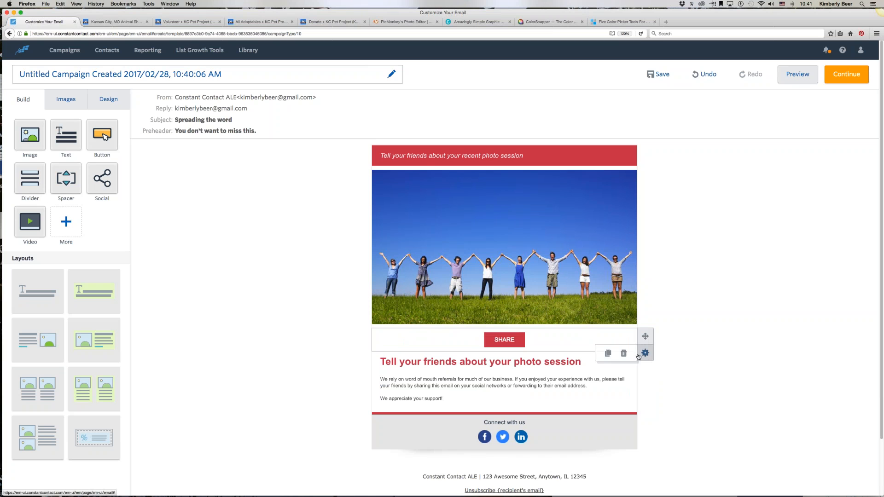
{"action": "left_click", "coordinate": [606, 354]}
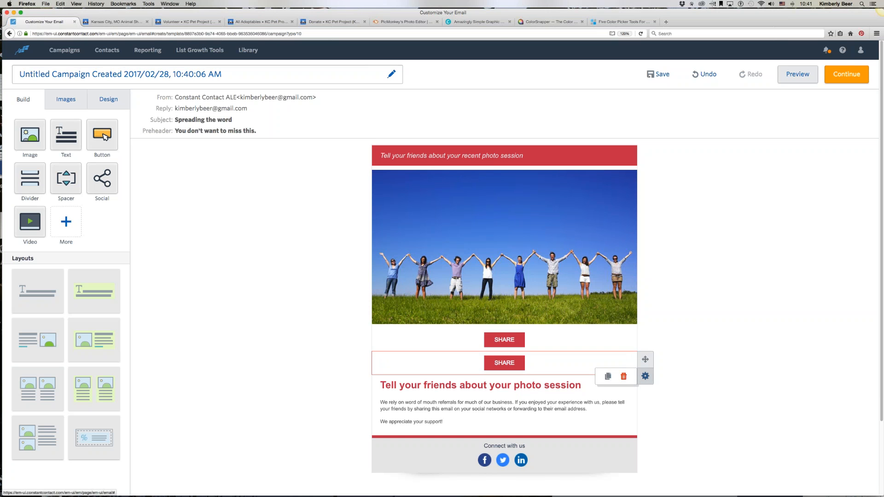
{"action": "left_click", "coordinate": [623, 377]}
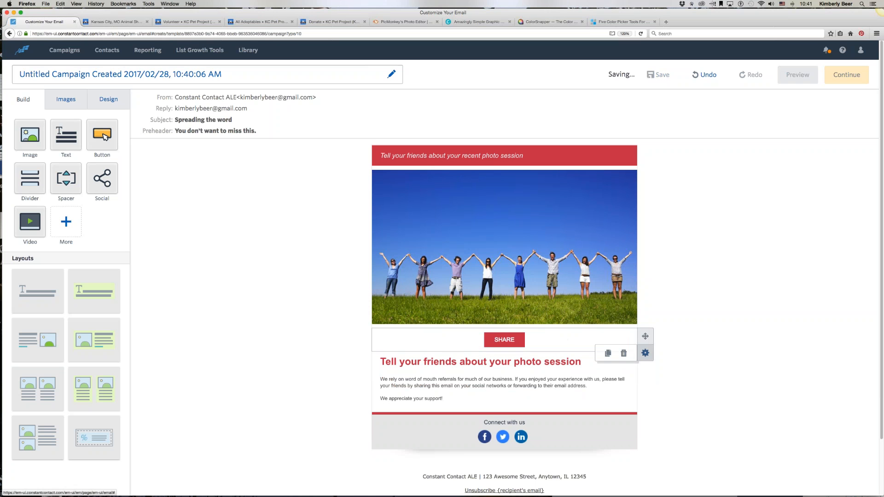
{"action": "left_click", "coordinate": [623, 353]}
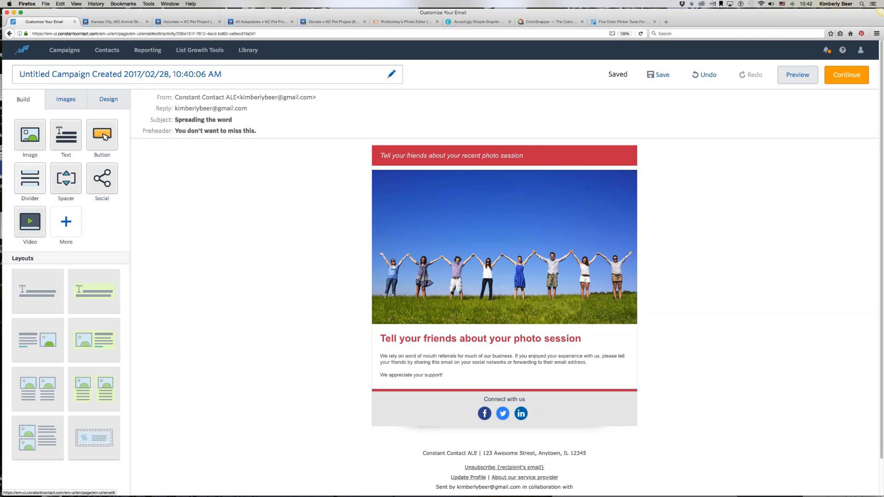
Step: Add an empty Image block below the body text, above the Connect with us section
{"action": "left_click_drag", "start_coordinate": [29, 133], "coordinate": [427, 381]}
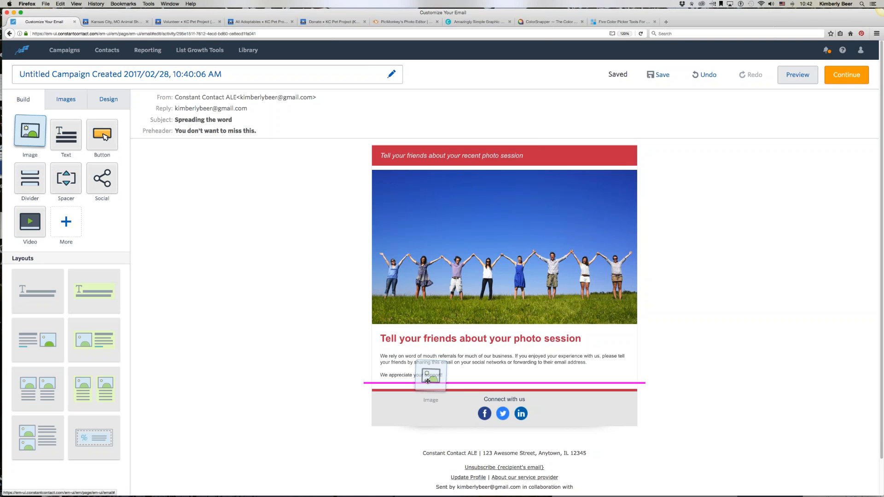
{"action": "left_click_drag", "start_coordinate": [427, 381], "coordinate": [428, 382]}
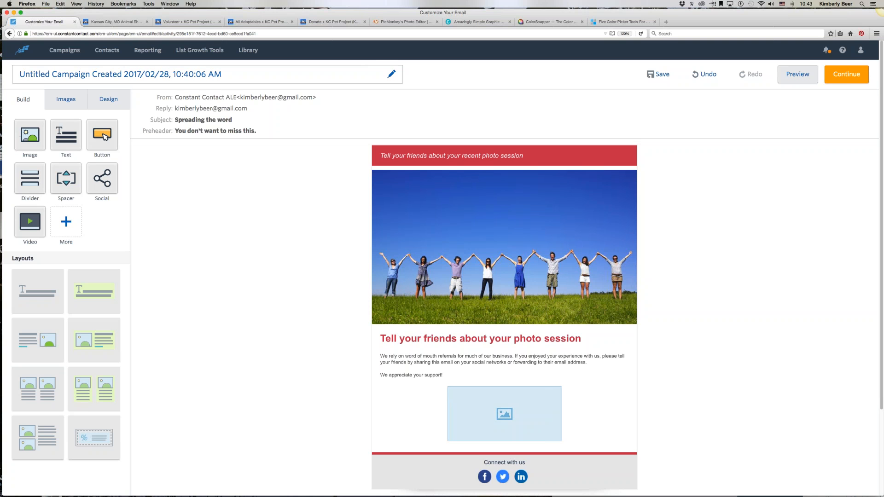
Step: Compare the email with the KC Pet Project website in the other tab
{"action": "left_click", "coordinate": [114, 22]}
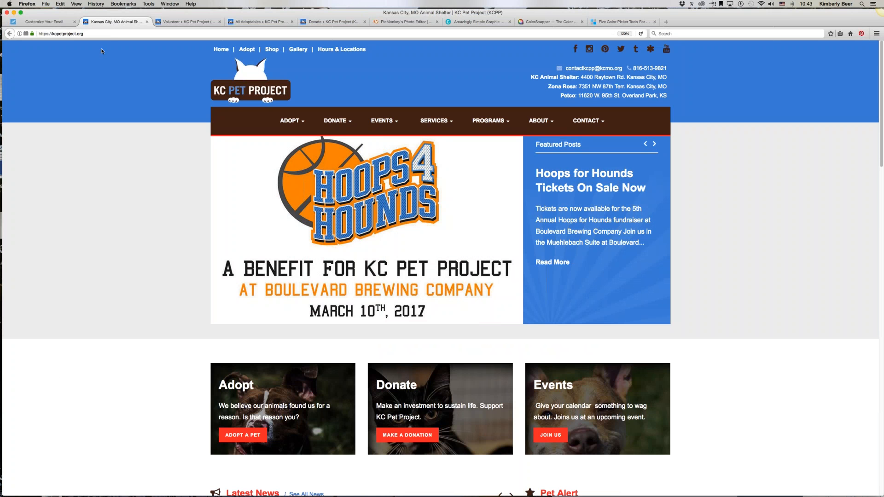
{"action": "left_click", "coordinate": [36, 22]}
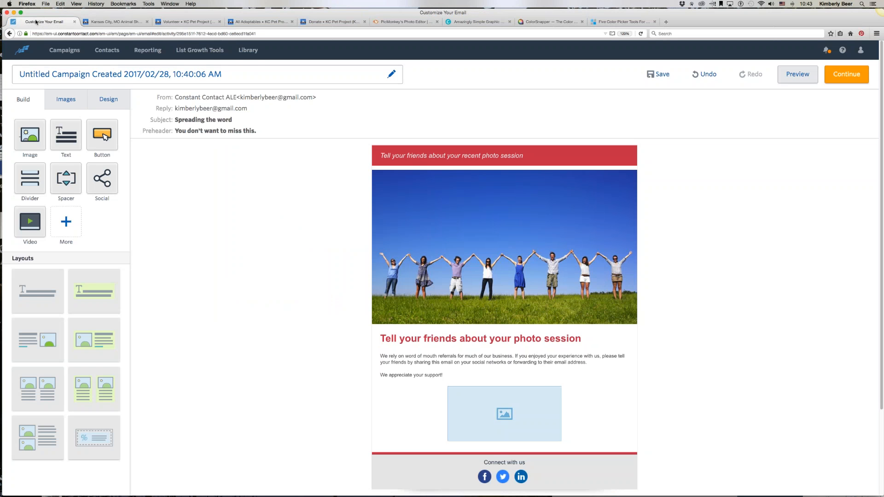
{"action": "left_click", "coordinate": [103, 22]}
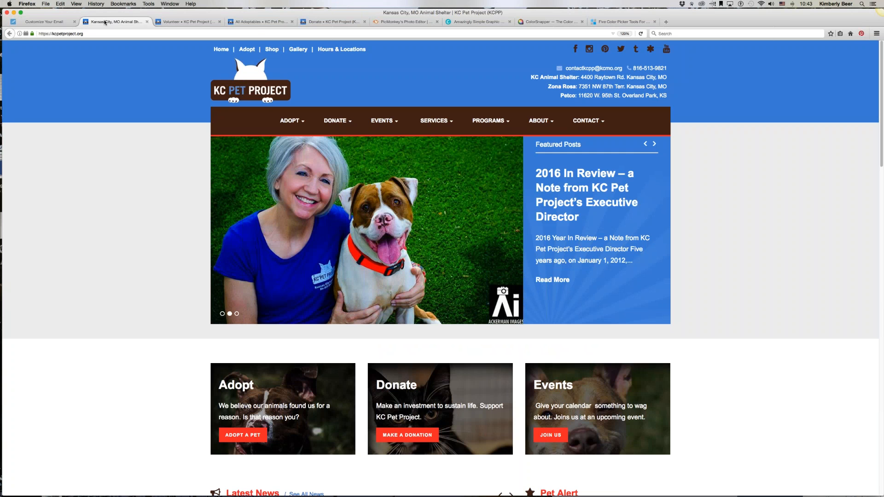
{"action": "left_click", "coordinate": [44, 22]}
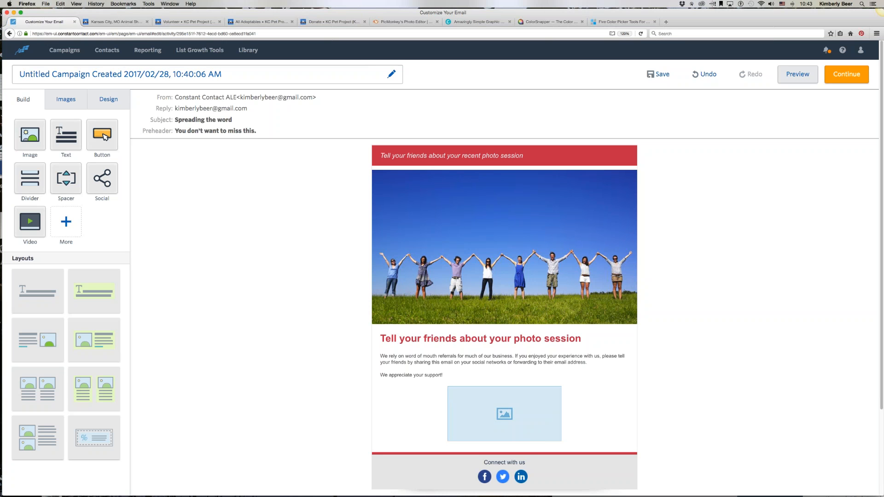
Step: Insert the KC Pet Project logo from the image library at the top of the email and shrink it
{"action": "left_click", "coordinate": [62, 101]}
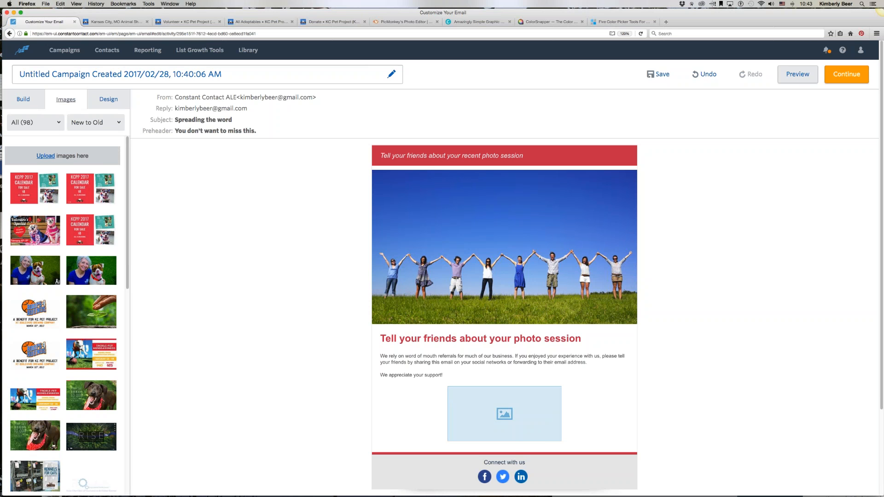
{"action": "scroll", "coordinate": [64, 313], "scroll_direction": "down", "scroll_amount": 5}
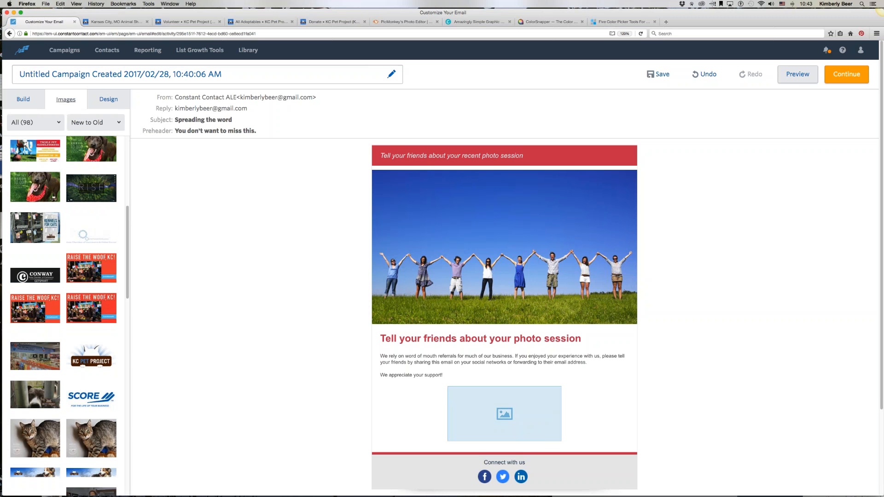
{"action": "scroll", "coordinate": [93, 309], "scroll_direction": "down", "scroll_amount": 2}
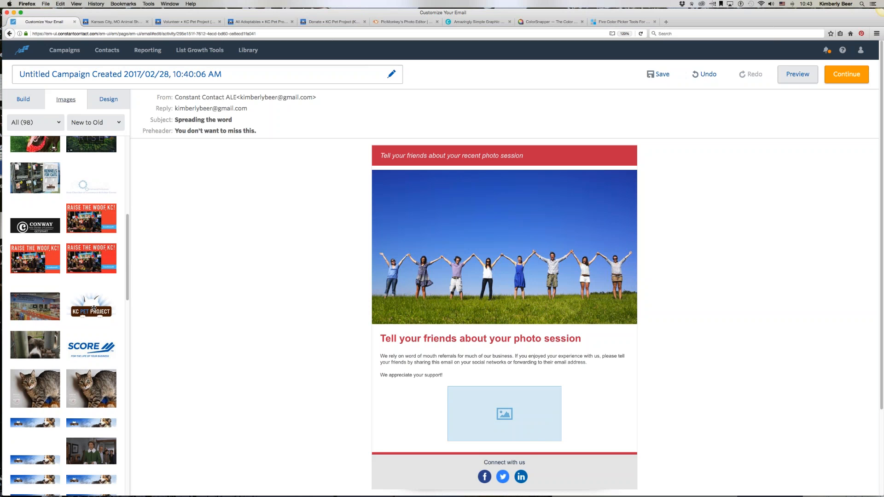
{"action": "left_click_drag", "start_coordinate": [94, 309], "coordinate": [462, 141]}
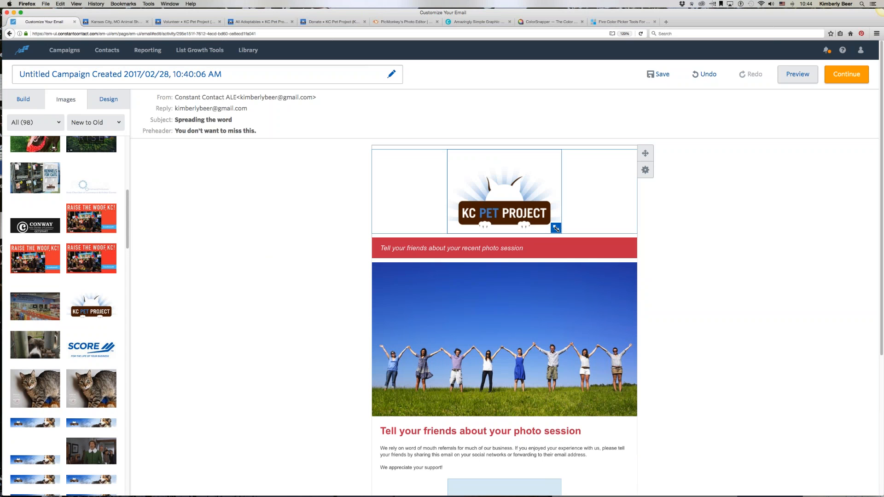
{"action": "left_click_drag", "start_coordinate": [556, 229], "coordinate": [523, 198]}
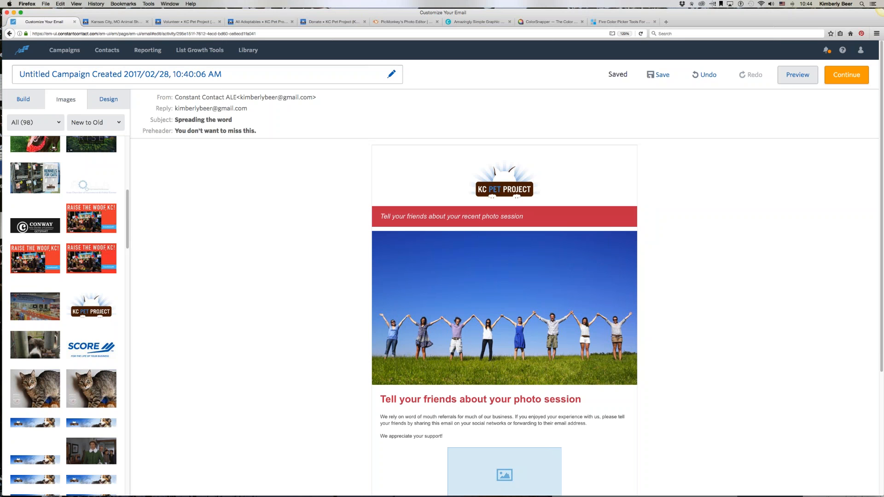
Step: Rename the campaign as "February 28 Marketing Email 2017" and save the email
{"action": "left_click", "coordinate": [113, 74]}
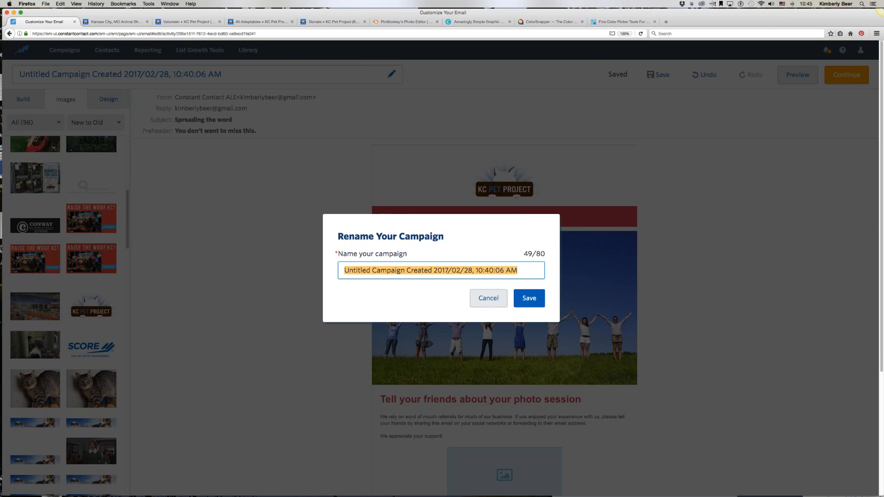
{"action": "type", "text": "Febr"}
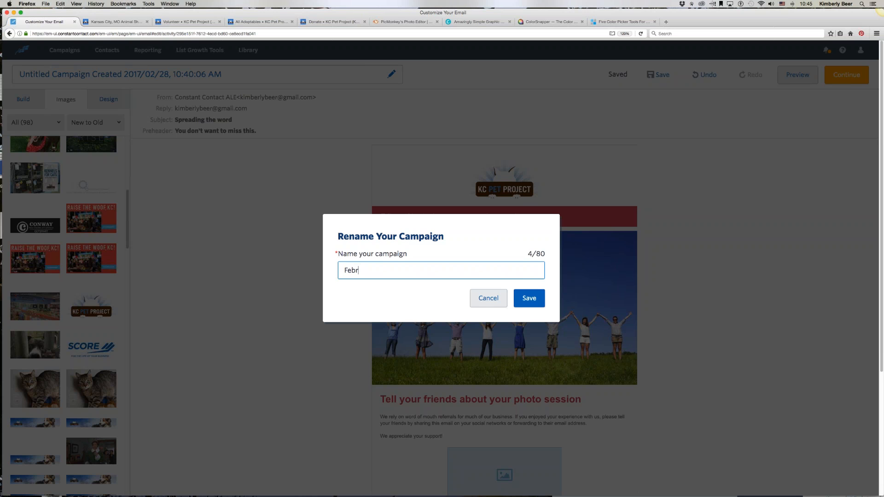
{"action": "type", "text": "uary 28 Marketing Email 2017"}
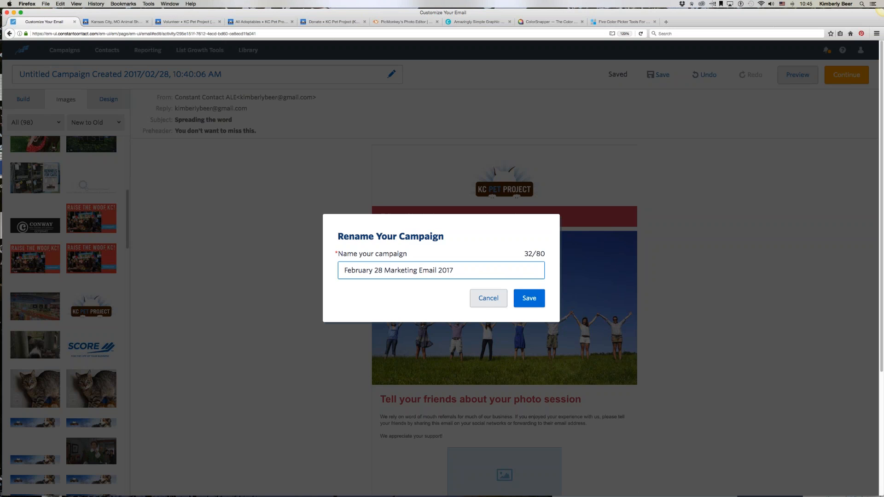
{"action": "left_click", "coordinate": [529, 298]}
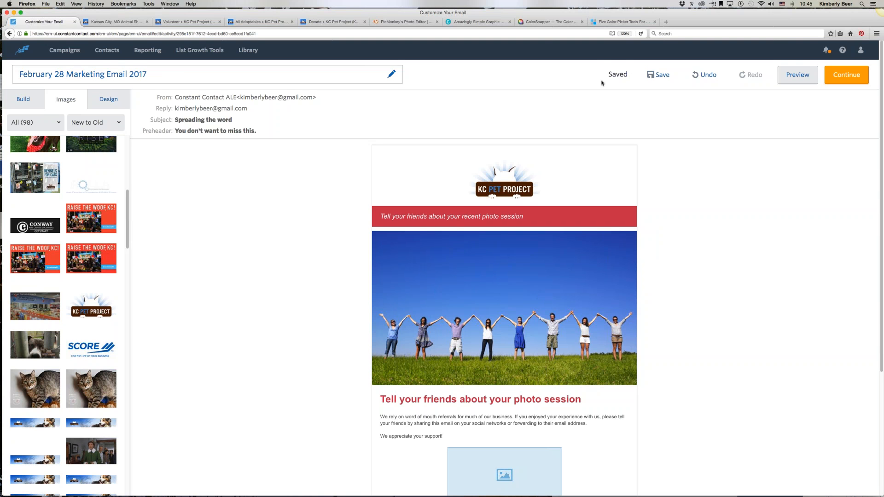
{"action": "left_click", "coordinate": [659, 75]}
Step: Sample the blue header colour from the KC Pet Project website with the ColorSnapper colour picker
{"action": "left_click", "coordinate": [117, 22]}
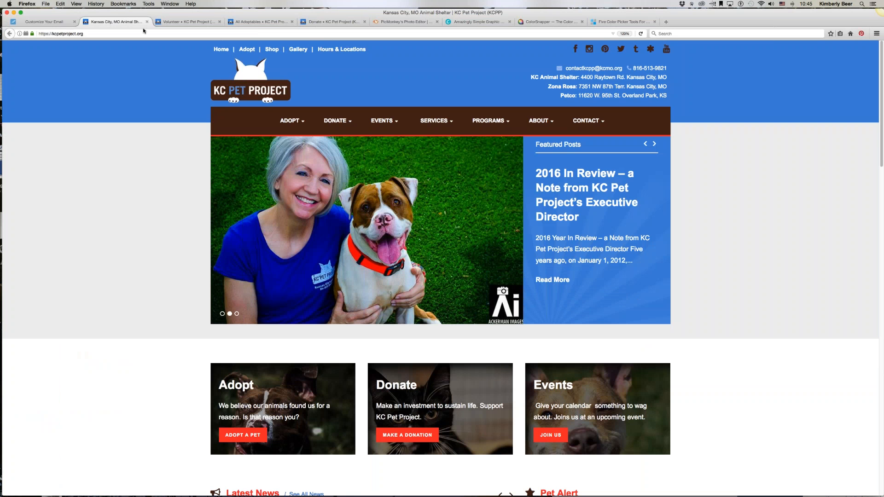
{"action": "left_click", "coordinate": [43, 21]}
{"action": "left_click", "coordinate": [100, 107]}
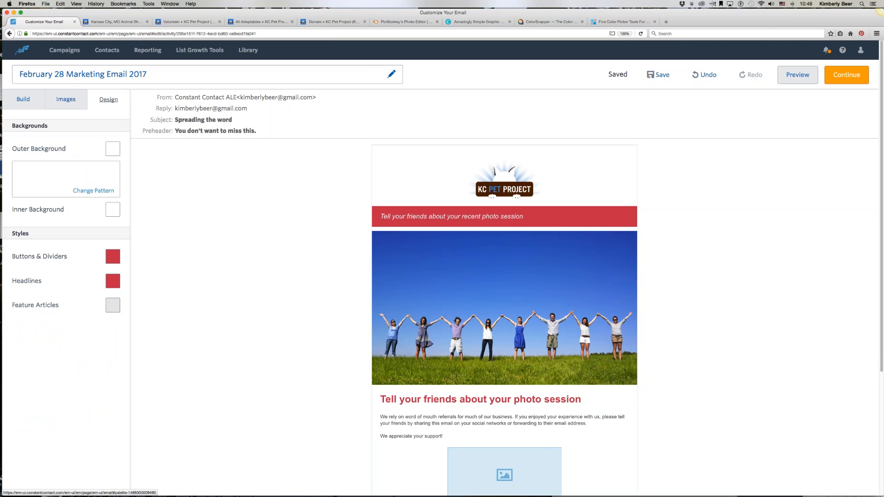
{"action": "left_click", "coordinate": [128, 21]}
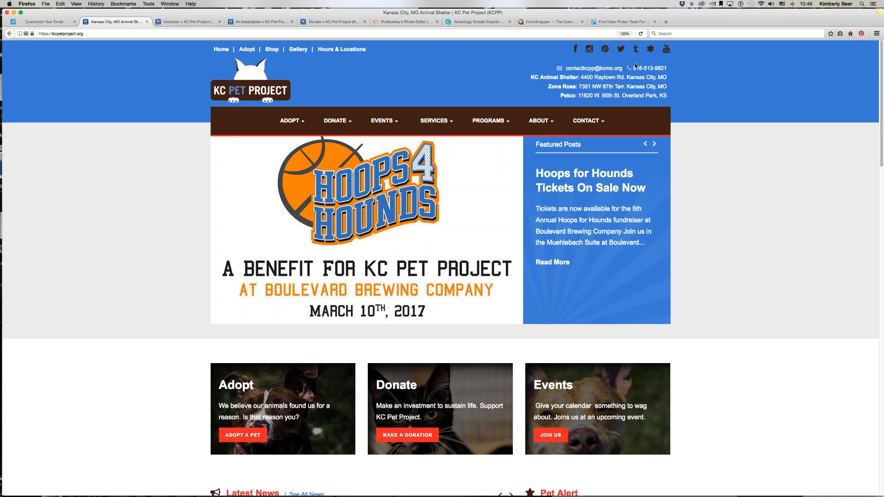
{"action": "left_click", "coordinate": [547, 22]}
{"action": "left_click", "coordinate": [224, 33]}
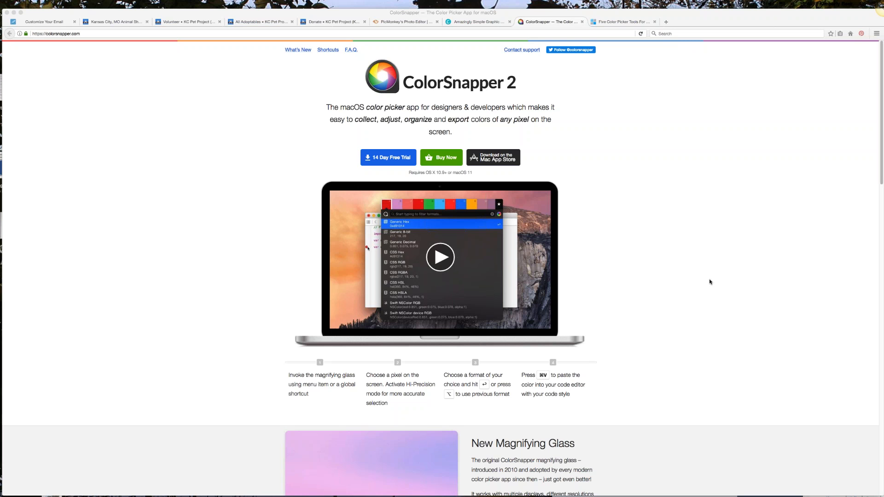
{"action": "mouse_move", "coordinate": [776, 493]}
{"action": "left_click", "coordinate": [96, 24]}
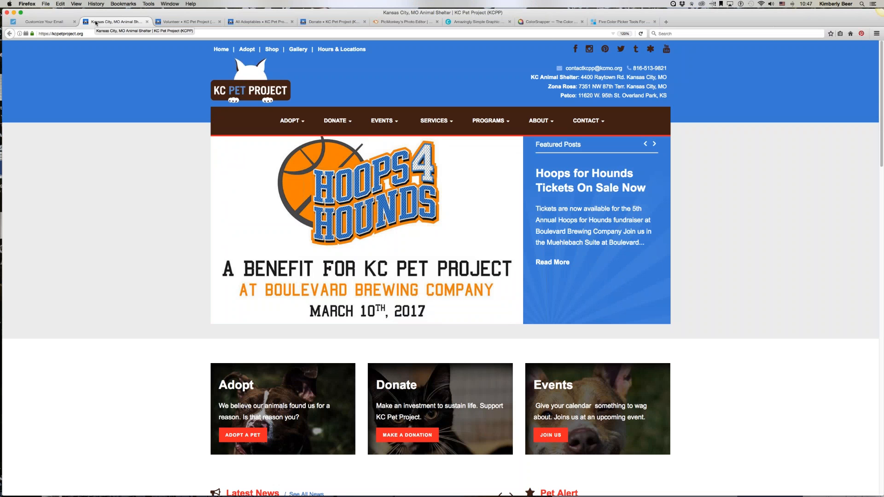
{"action": "left_click", "coordinate": [674, 4]}
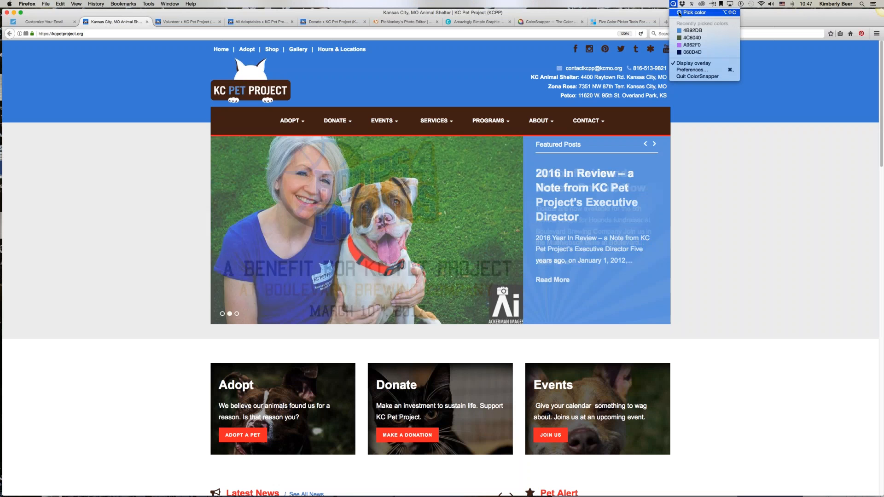
{"action": "left_click", "coordinate": [678, 12]}
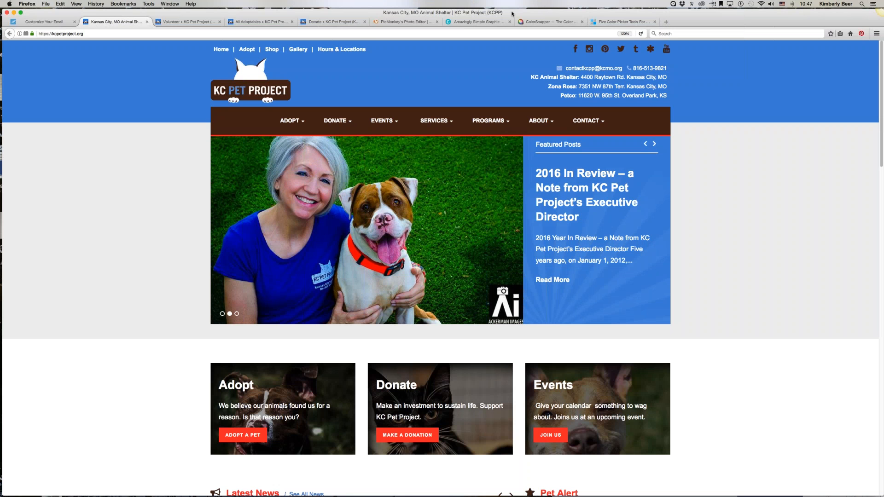
{"action": "left_click", "coordinate": [127, 83]}
Step: Set the email's Headlines colour to the sampled website blue by pasting its hex code
{"action": "left_click", "coordinate": [47, 22]}
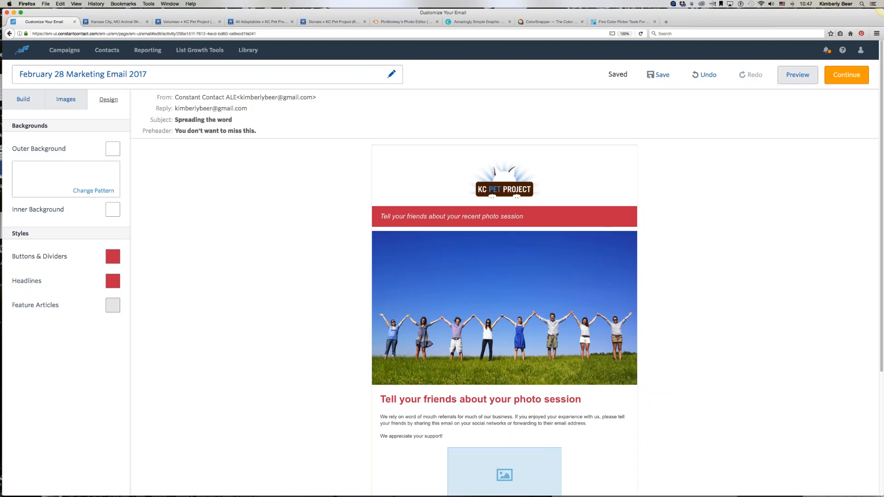
{"action": "left_click", "coordinate": [113, 280]}
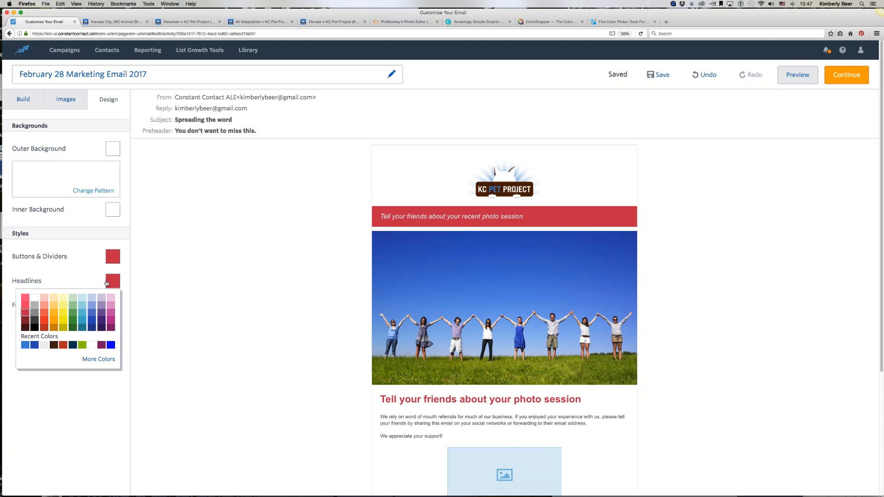
{"action": "left_click", "coordinate": [98, 359]}
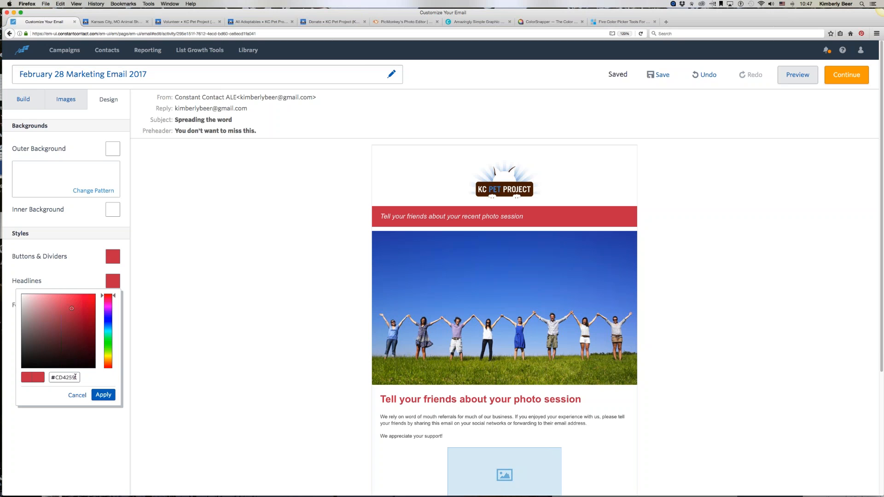
{"action": "left_click_drag", "start_coordinate": [76, 377], "coordinate": [56, 377]}
{"action": "right_click", "coordinate": [60, 378]}
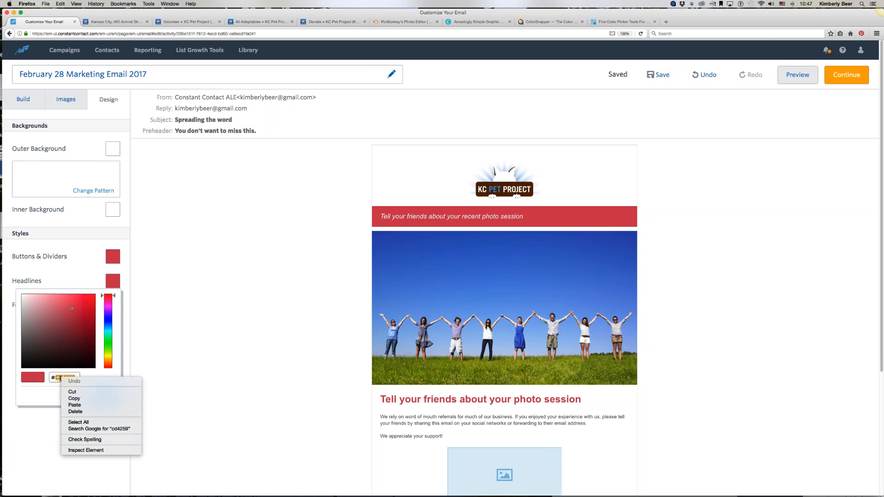
{"action": "left_click", "coordinate": [75, 405]}
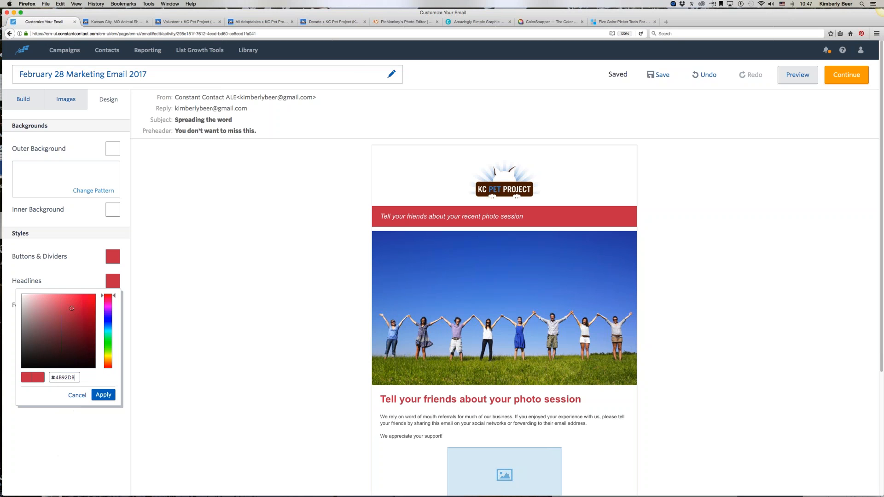
{"action": "left_click", "coordinate": [105, 396]}
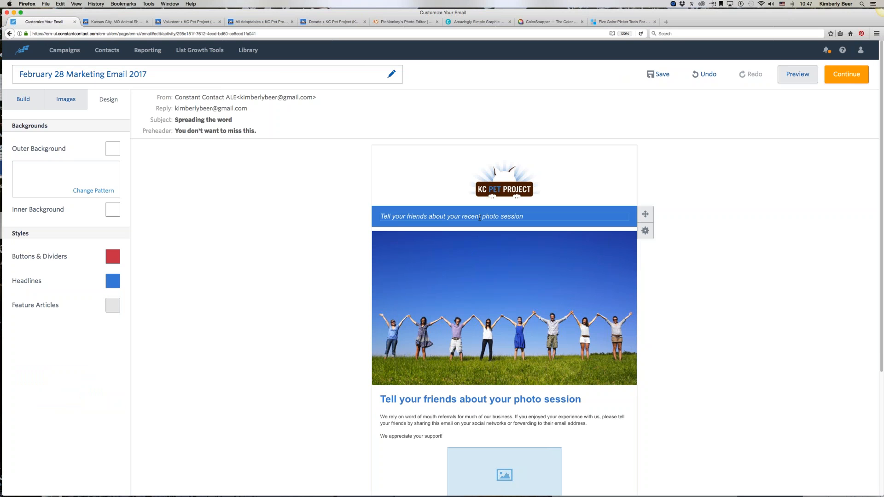
Step: Set the Buttons & Dividers colour to the same blue from the recent colours
{"action": "scroll", "coordinate": [270, 357], "scroll_direction": "down", "scroll_amount": 5}
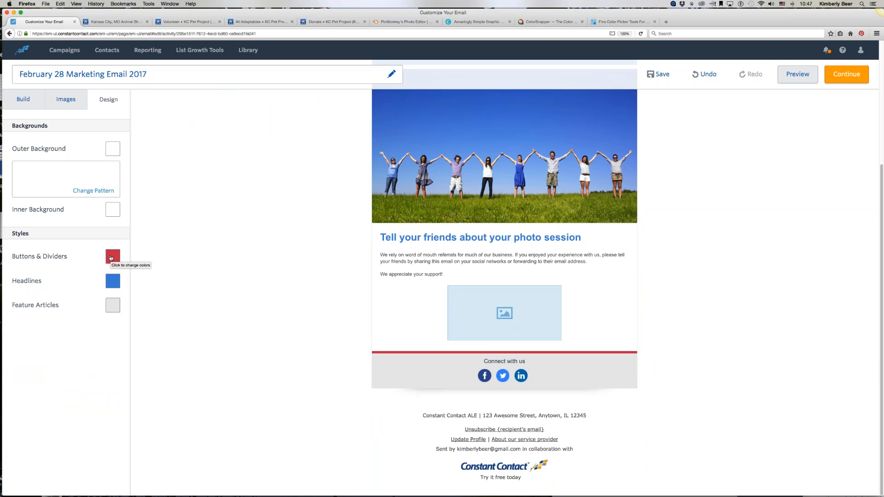
{"action": "left_click", "coordinate": [111, 258]}
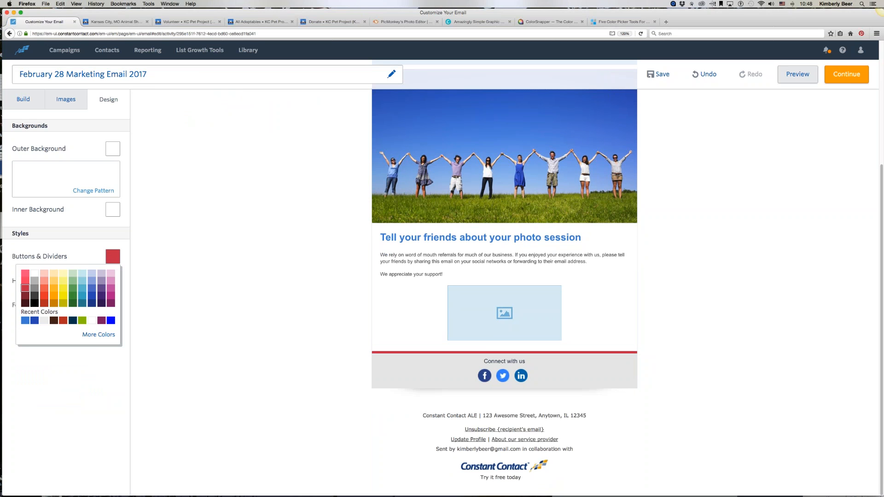
{"action": "left_click", "coordinate": [25, 320]}
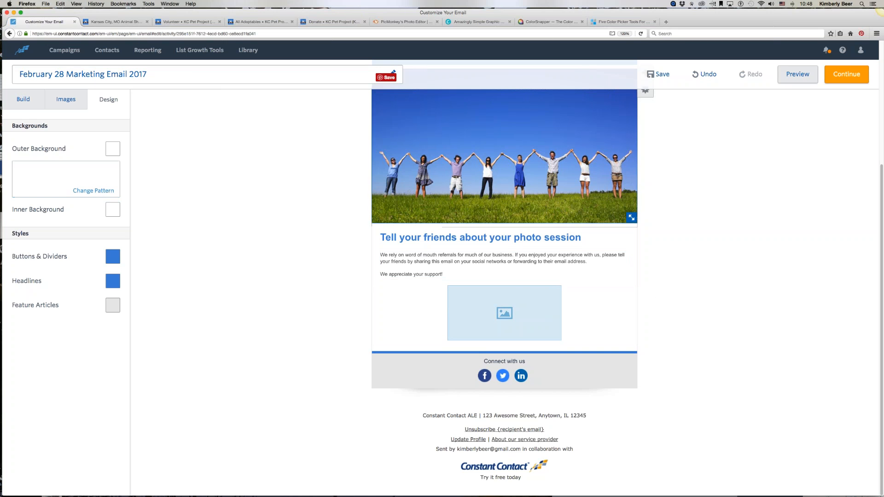
{"action": "scroll", "coordinate": [354, 341], "scroll_direction": "up", "scroll_amount": 1}
{"action": "scroll", "coordinate": [354, 341], "scroll_direction": "up", "scroll_amount": 5}
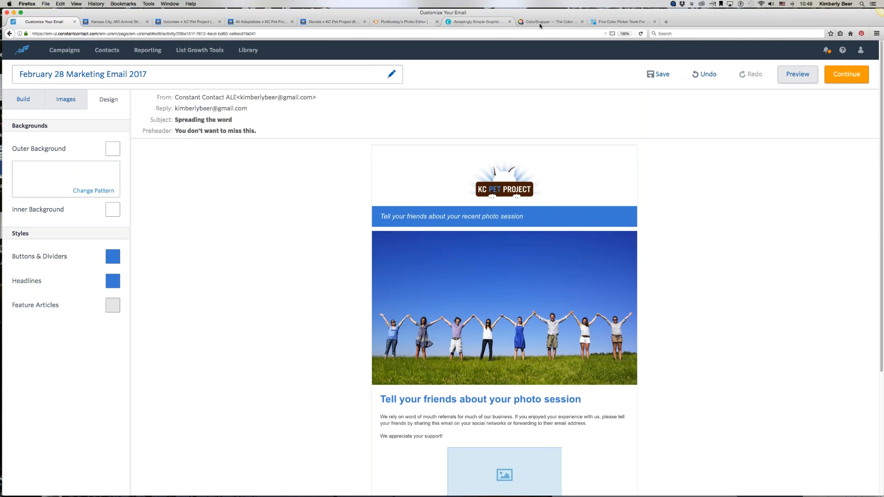
Step: Close the ColorSnapper and colour picker tools browser tabs and return to the email editor
{"action": "left_click", "coordinate": [577, 20]}
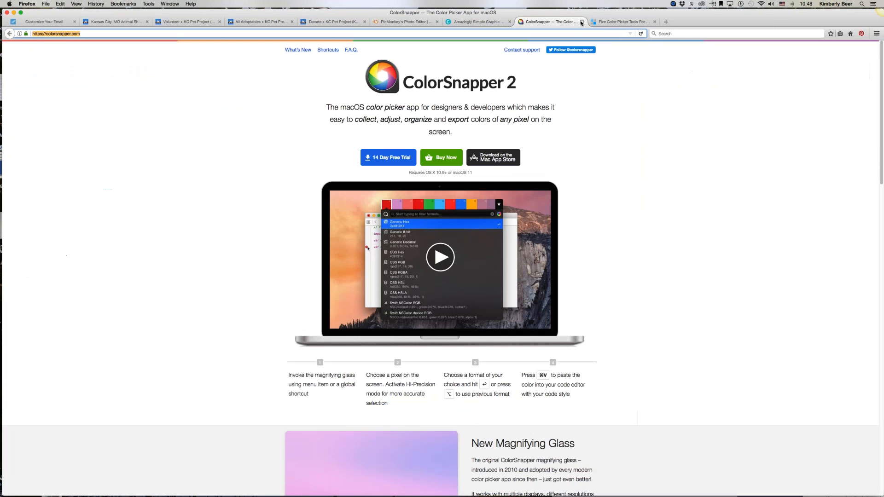
{"action": "left_click", "coordinate": [581, 22]}
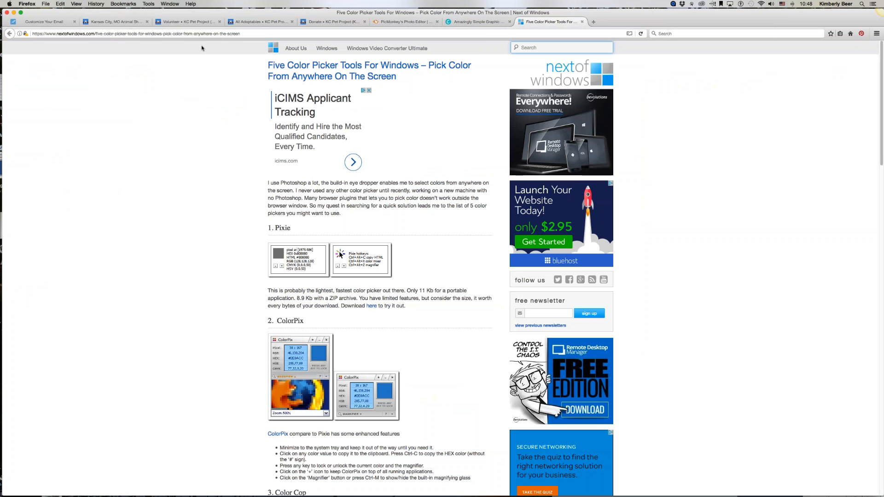
{"action": "left_click", "coordinate": [212, 33]}
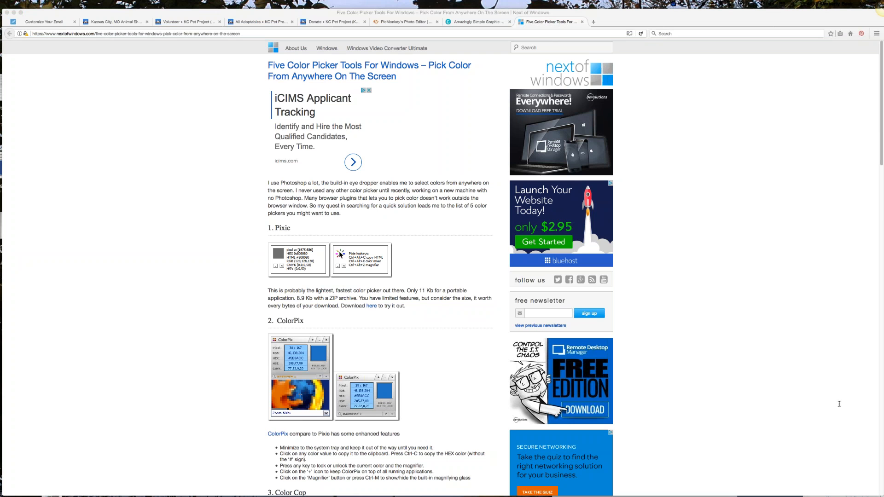
{"action": "scroll", "coordinate": [158, 273], "scroll_direction": "down", "scroll_amount": 5}
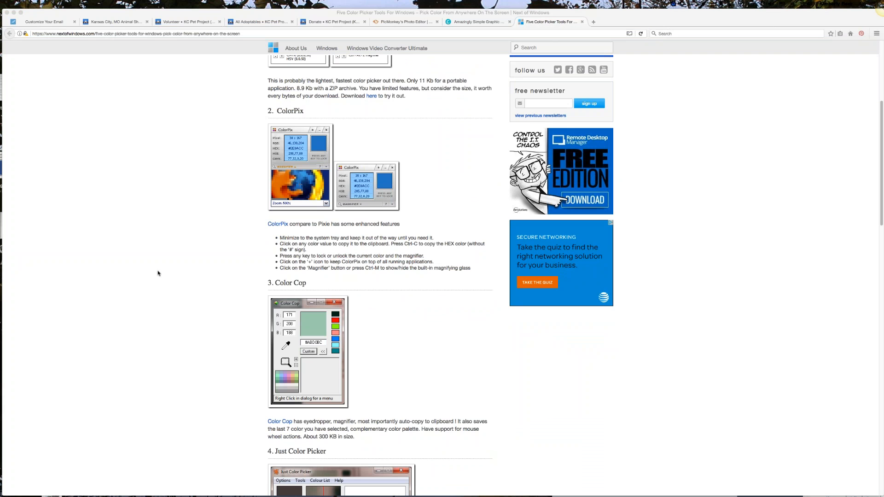
{"action": "scroll", "coordinate": [158, 273], "scroll_direction": "down", "scroll_amount": 8}
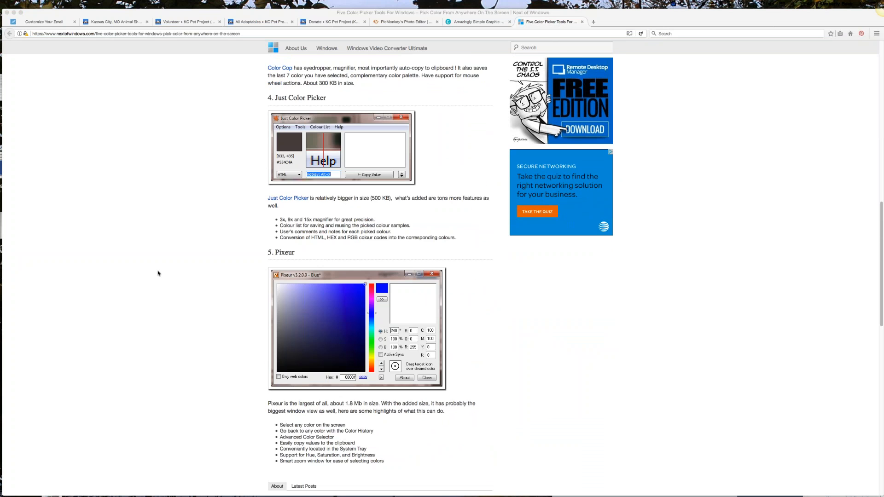
{"action": "scroll", "coordinate": [158, 273], "scroll_direction": "up", "scroll_amount": 8}
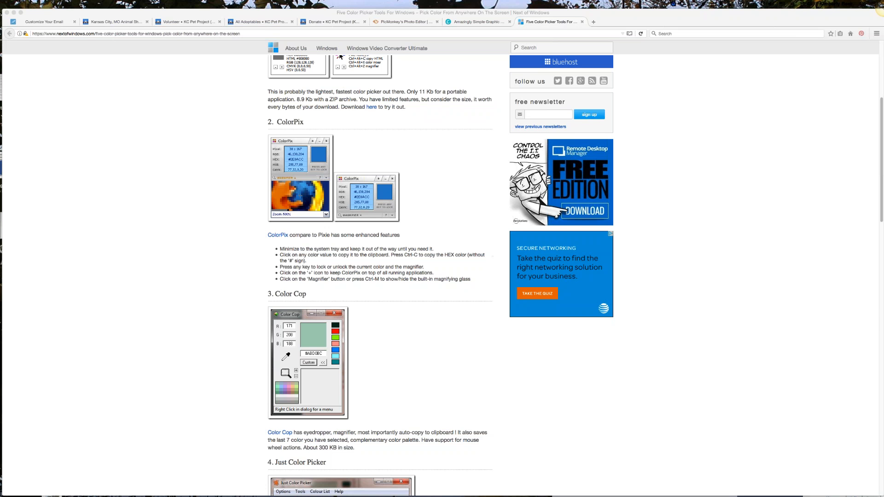
{"action": "left_click", "coordinate": [582, 23]}
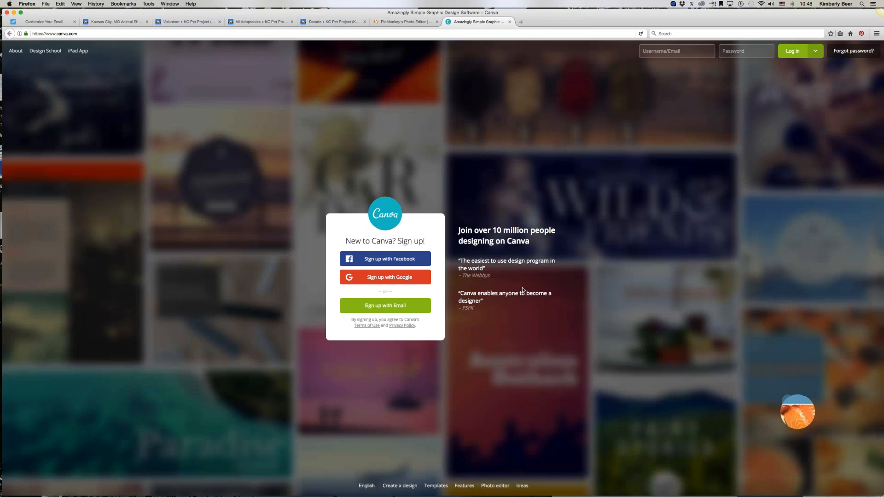
{"action": "left_click", "coordinate": [59, 19]}
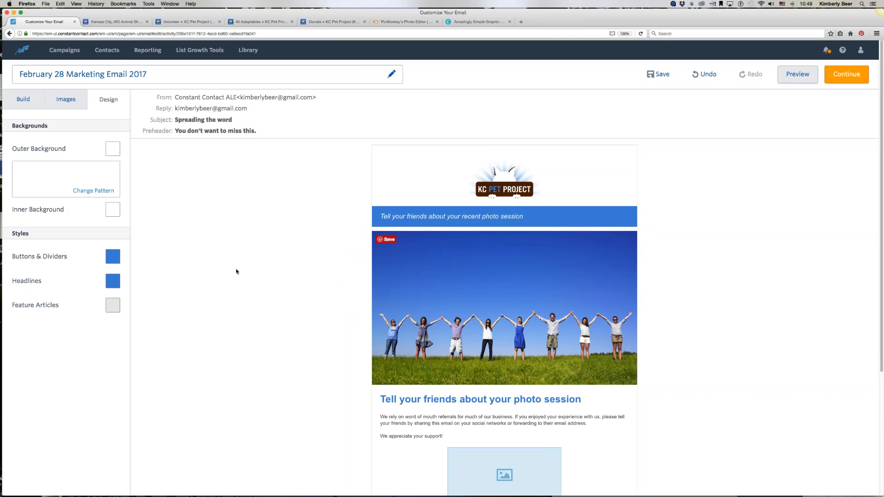
Step: Review the recoloured email against the KC Pet Project website's home page
{"action": "scroll", "coordinate": [239, 270], "scroll_direction": "down", "scroll_amount": 3}
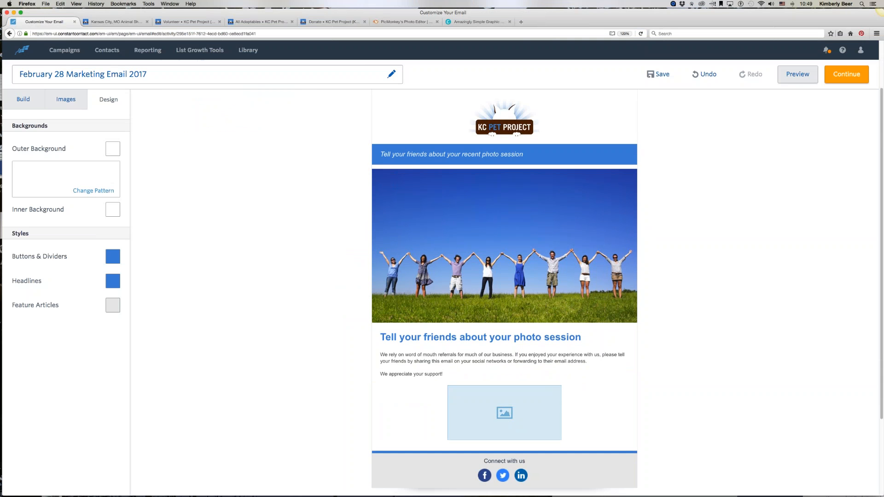
{"action": "left_click", "coordinate": [23, 100]}
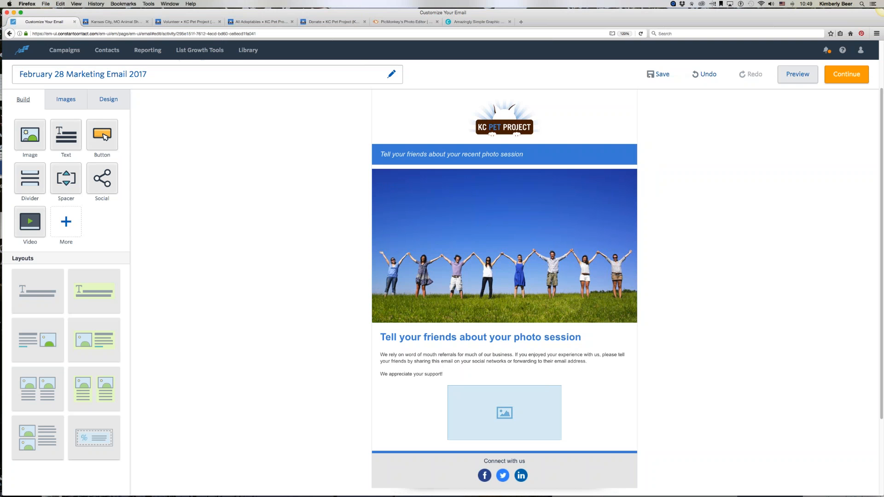
{"action": "left_click", "coordinate": [123, 22]}
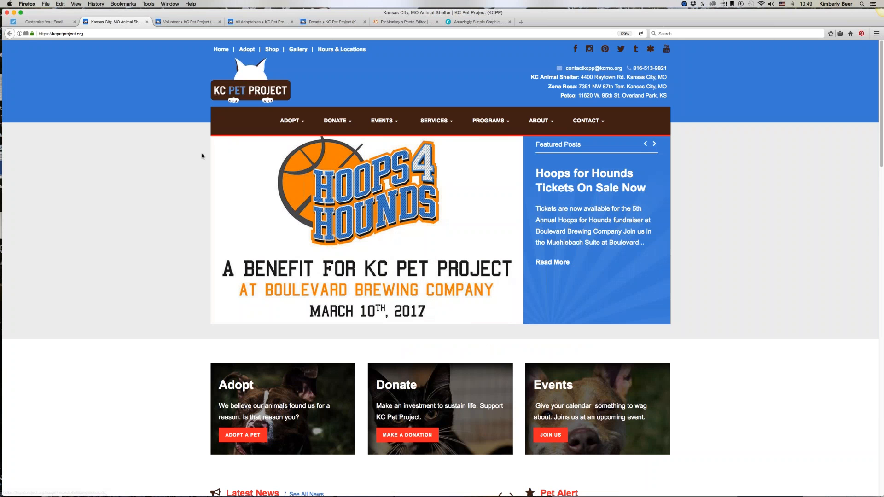
{"action": "left_click", "coordinate": [654, 144]}
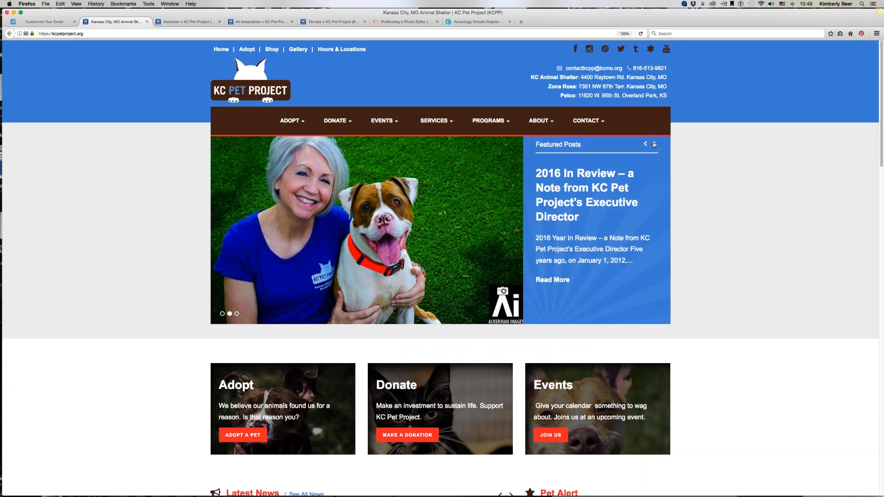
Step: Show the KCPP 2017 Calendar slide on the website's home page and open the TechSmith Jing page in a new tab
{"action": "left_click", "coordinate": [653, 144]}
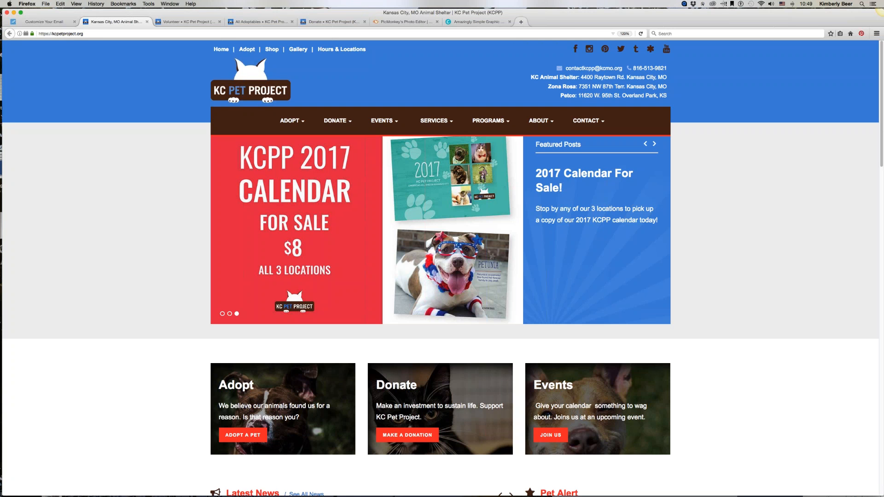
{"action": "left_click", "coordinate": [521, 23]}
{"action": "type", "text": "techsmith.com/jing.html"}
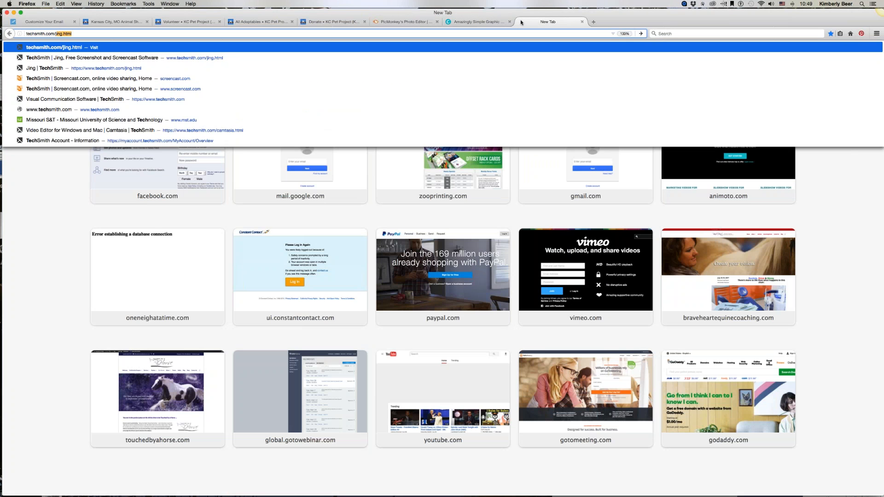
{"action": "key", "text": "Down"}
{"action": "key", "text": "Return"}
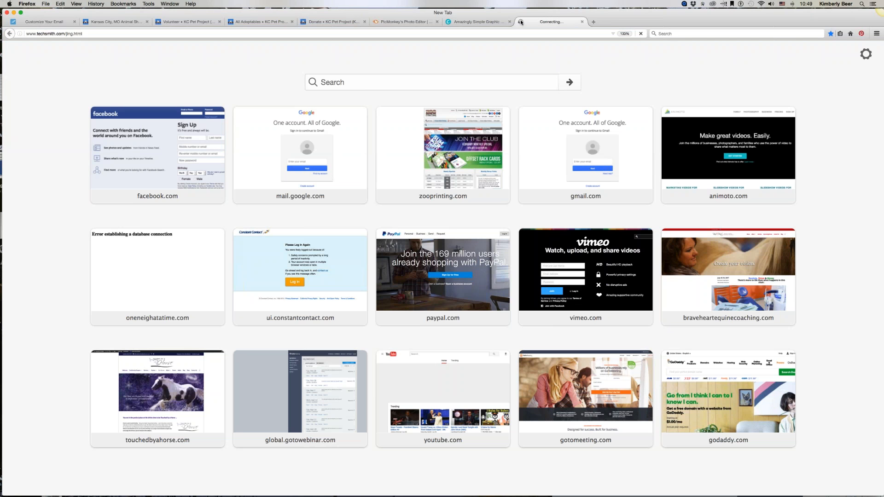
{"action": "left_click", "coordinate": [106, 32]}
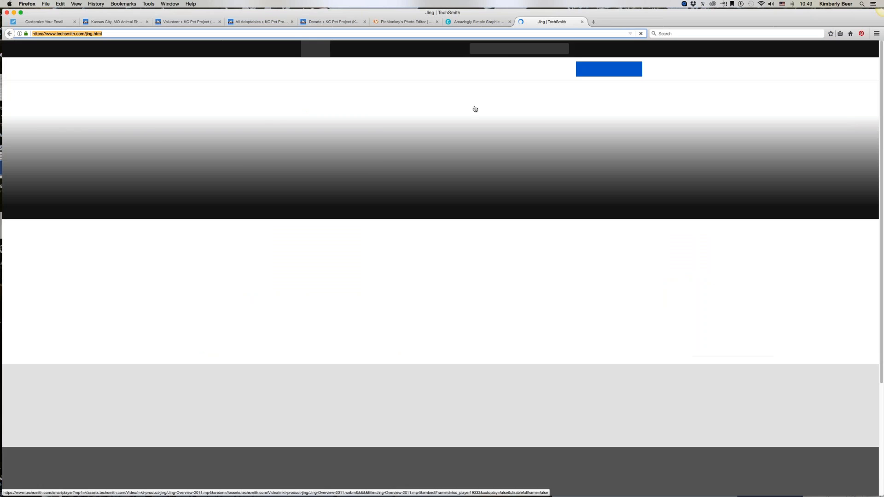
{"action": "left_click", "coordinate": [836, 405]}
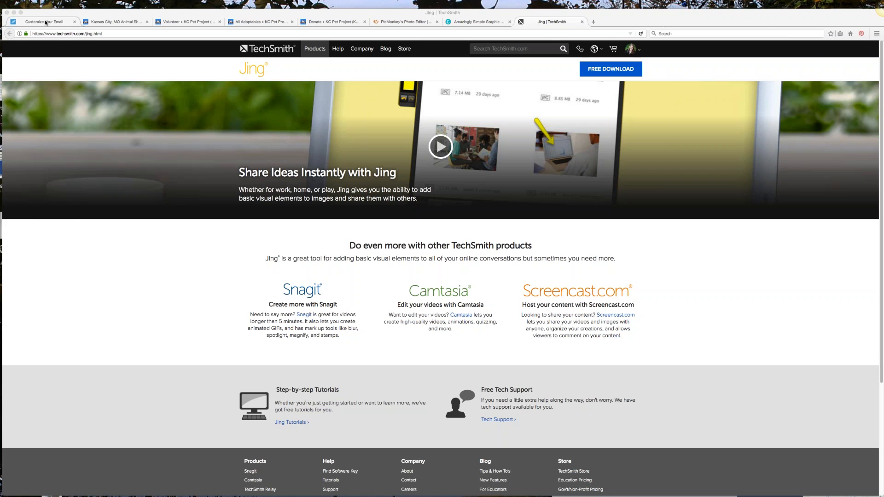
Step: Replace the email's main photo by uploading the calendar slide screenshot from the Desktop to the image library
{"action": "left_click", "coordinate": [20, 23]}
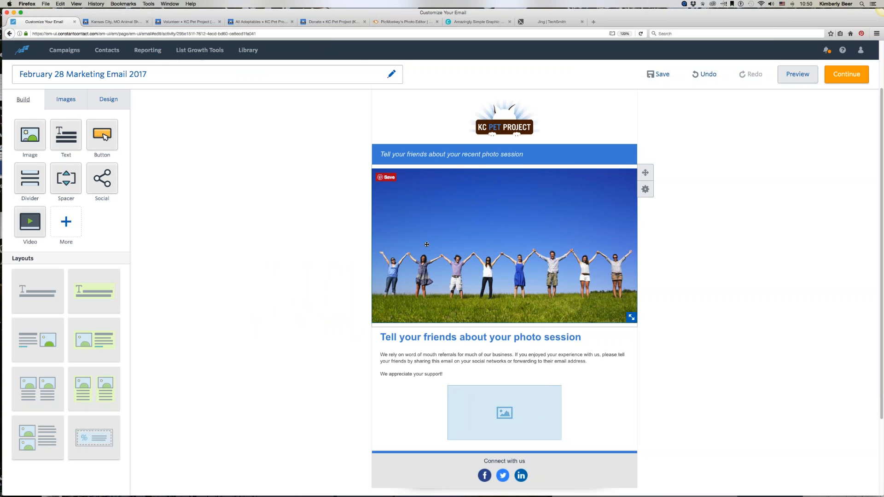
{"action": "left_click", "coordinate": [426, 202]}
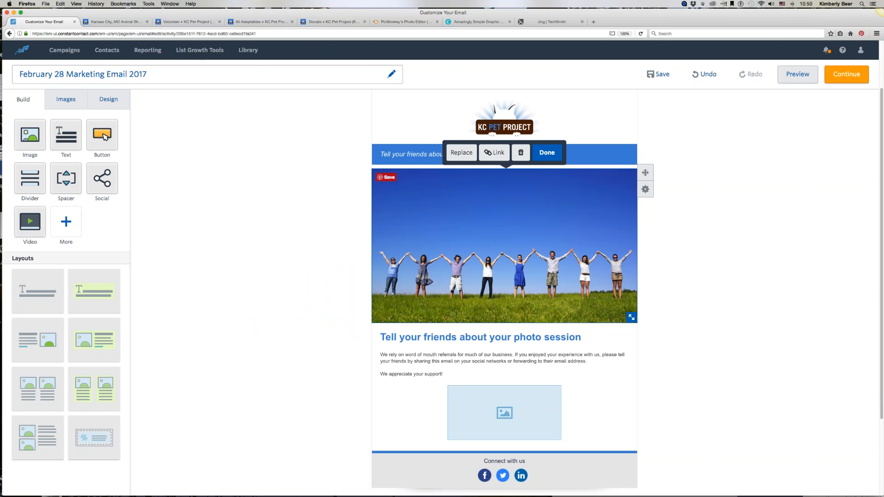
{"action": "left_click", "coordinate": [461, 152]}
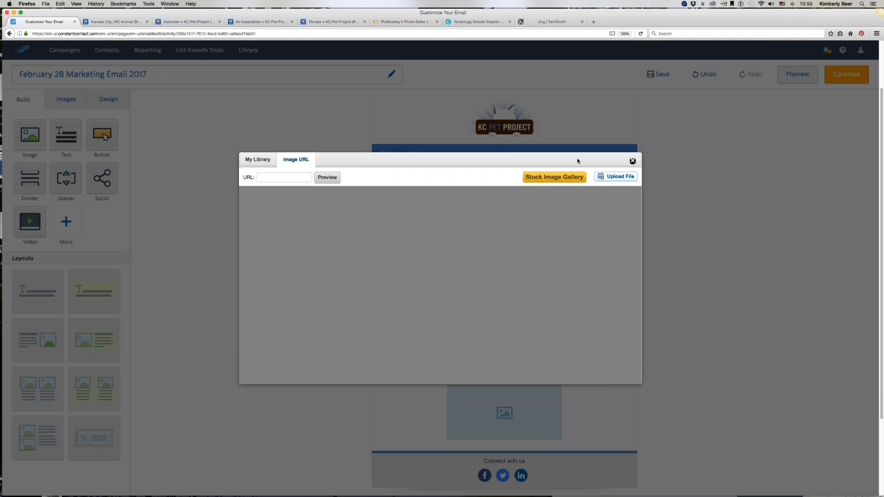
{"action": "key", "text": "super+v"}
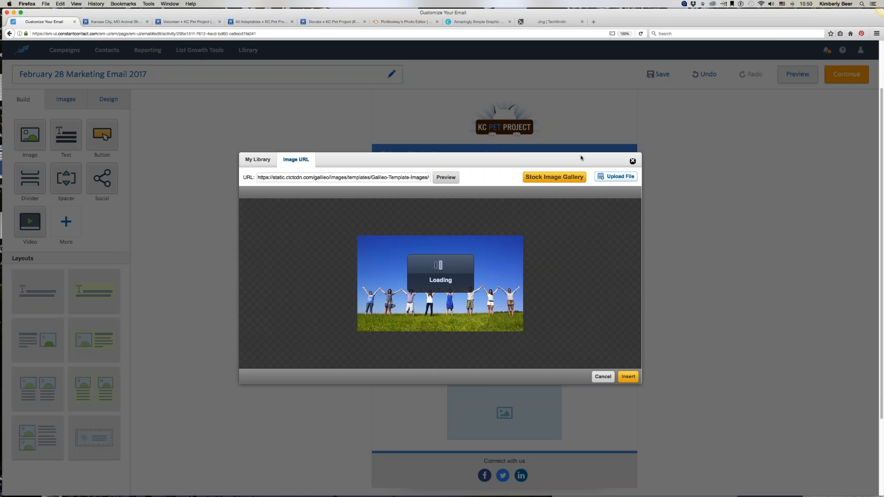
{"action": "left_click", "coordinate": [614, 179]}
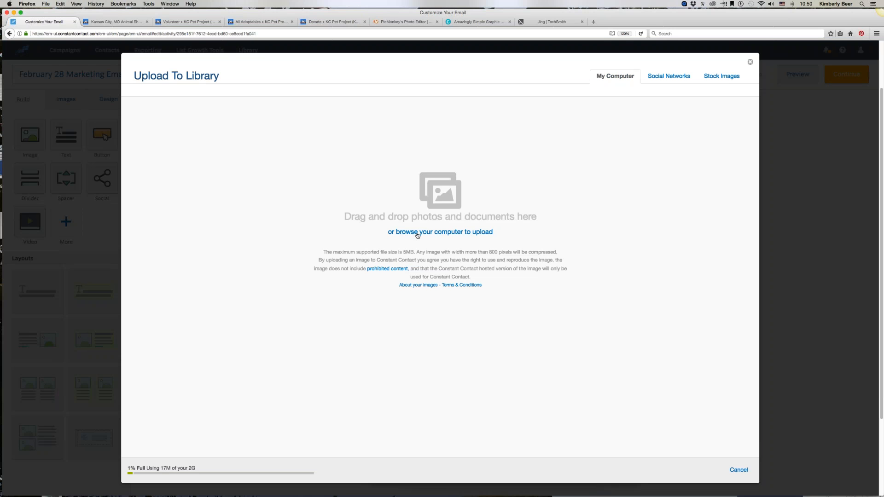
{"action": "left_click", "coordinate": [416, 233]}
{"action": "left_click", "coordinate": [446, 234]}
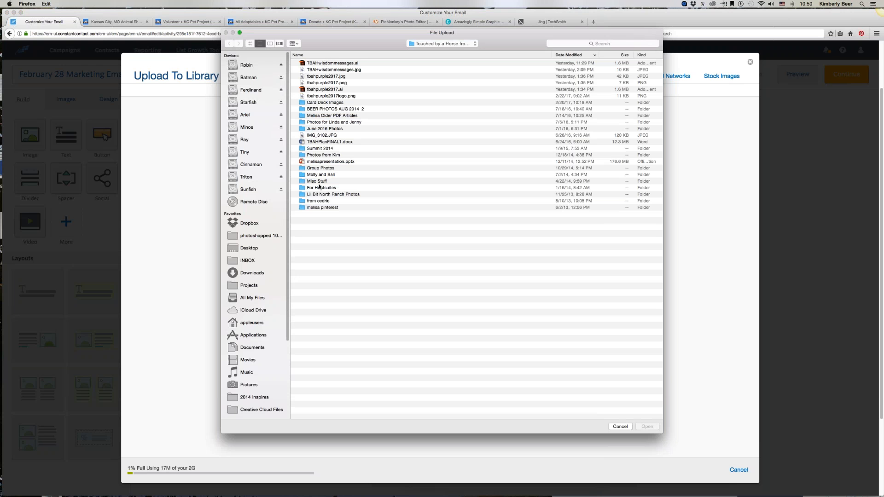
{"action": "left_click", "coordinate": [247, 249]}
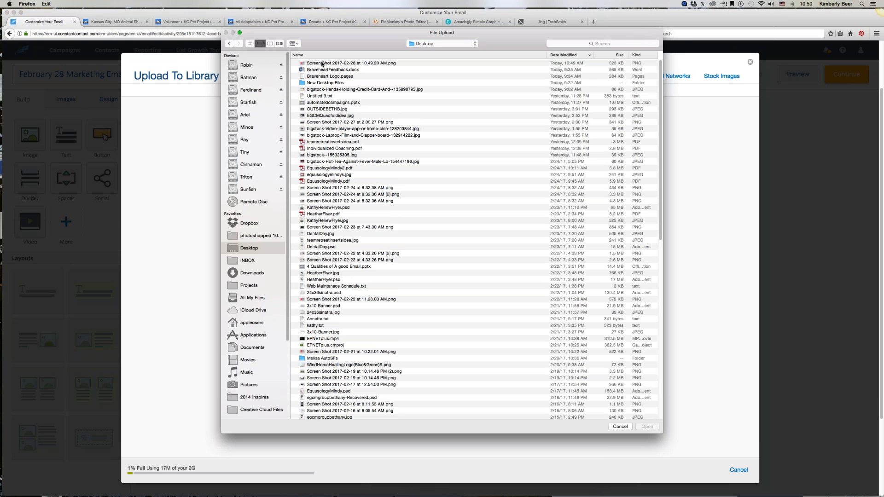
{"action": "left_click", "coordinate": [322, 64]}
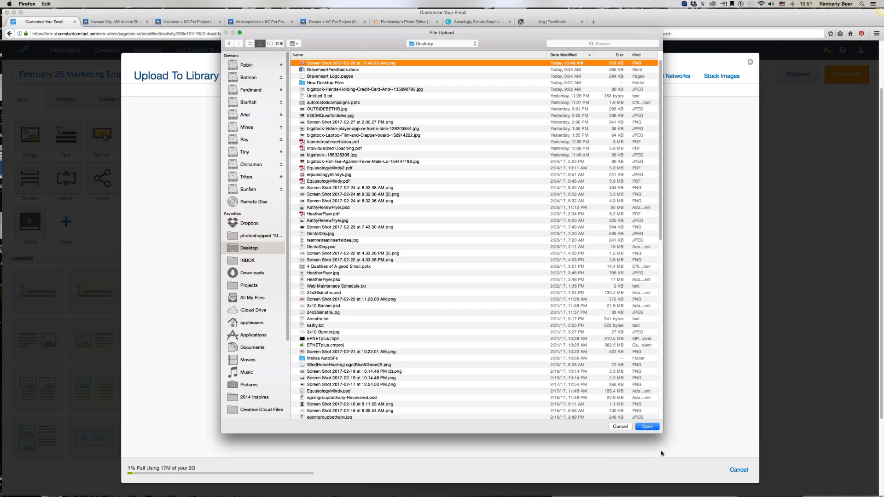
{"action": "left_click", "coordinate": [650, 427]}
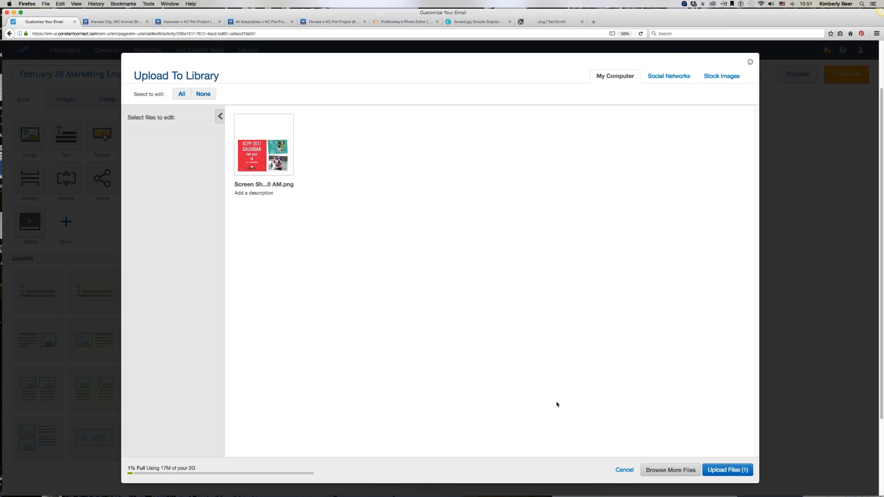
{"action": "left_click", "coordinate": [722, 470]}
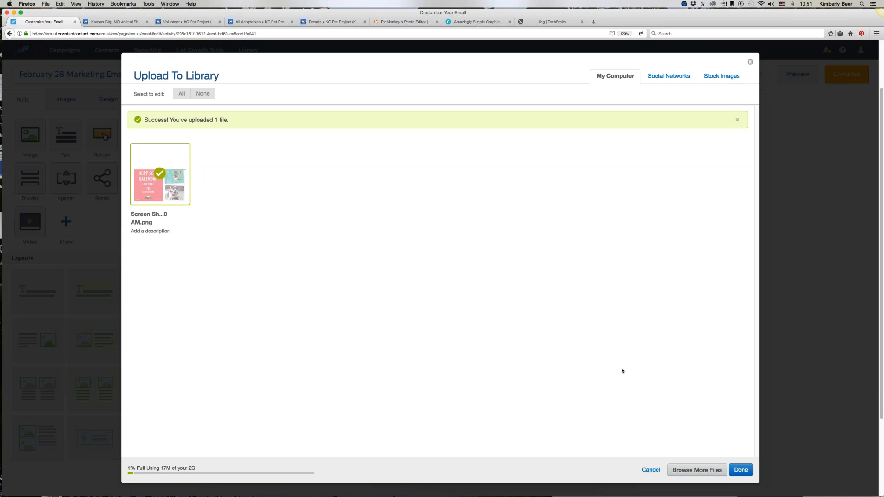
Step: Insert the newly uploaded calendar screenshot in place of the main photo
{"action": "left_click", "coordinate": [741, 471]}
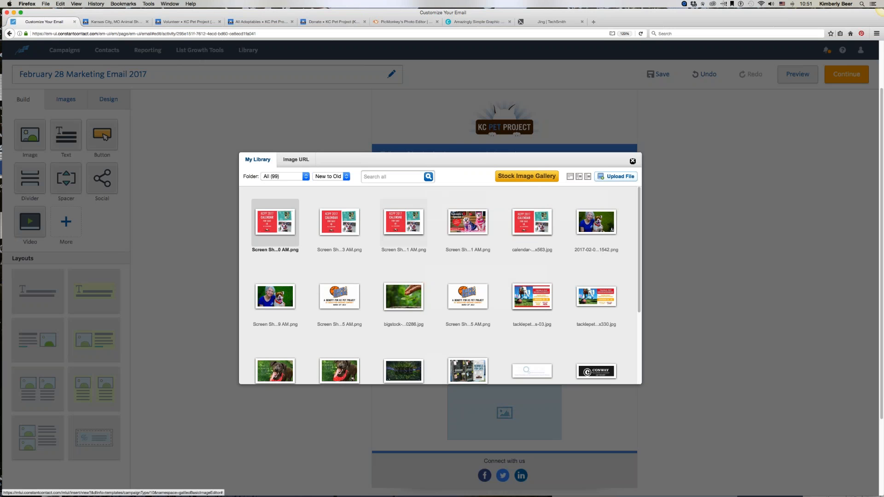
{"action": "left_click", "coordinate": [275, 223]}
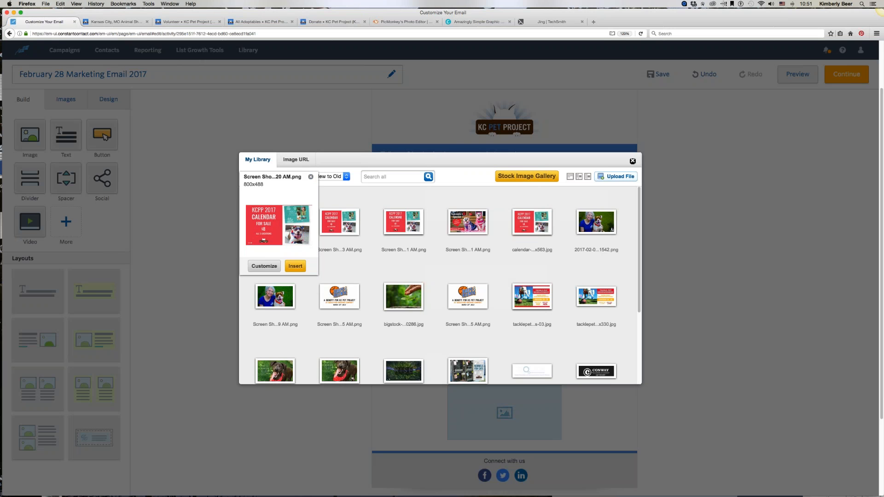
{"action": "left_click", "coordinate": [294, 267]}
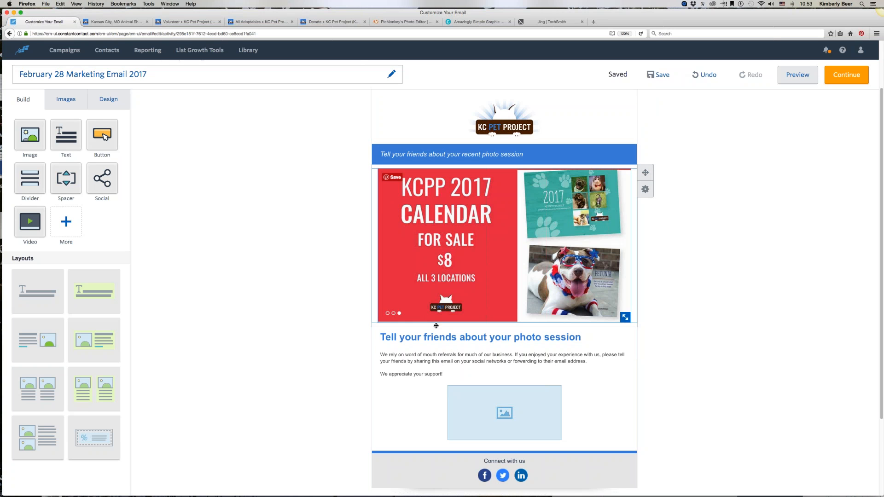
Step: Change the main headline to "Buy your 2017 KCPP Calendar"
{"action": "left_click", "coordinate": [383, 337]}
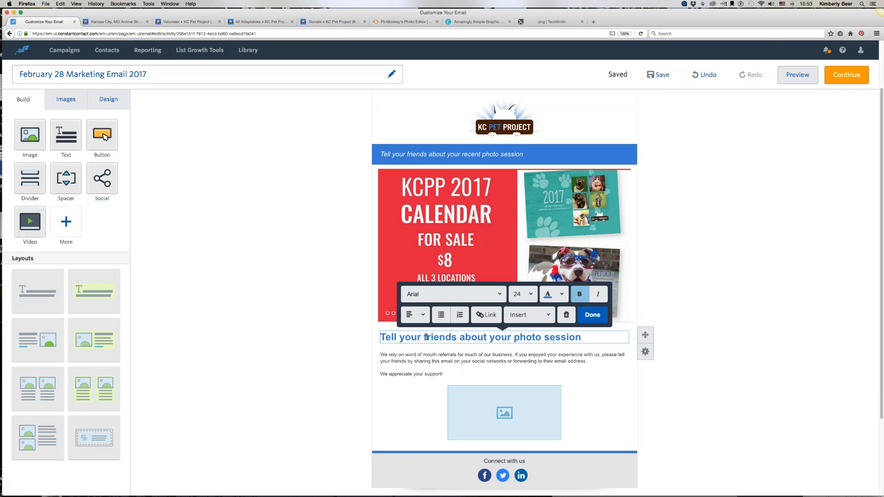
{"action": "triple_click", "coordinate": [501, 338]}
{"action": "type", "text": "B"}
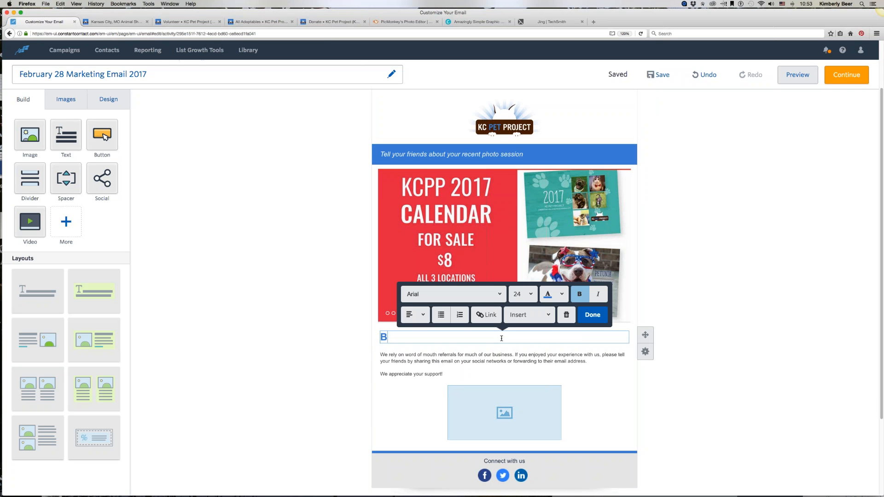
{"action": "type", "text": "uy yo"}
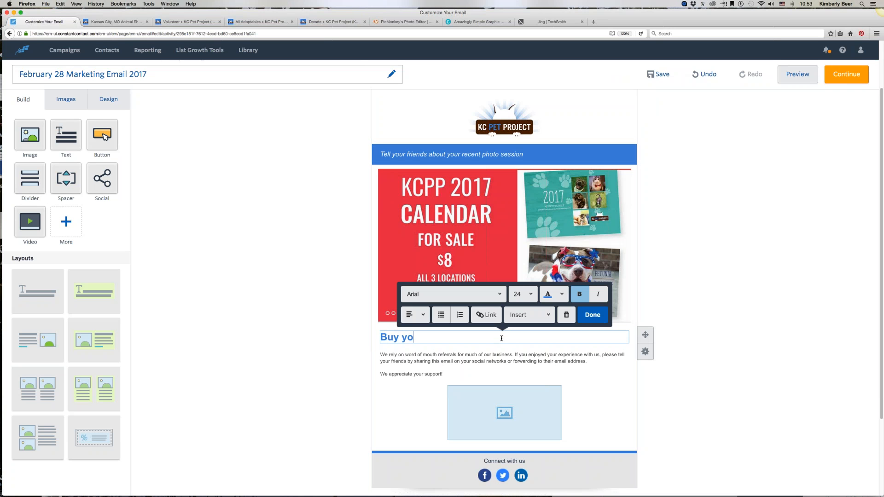
{"action": "type", "text": "ur 2017 KCPP Calendar"}
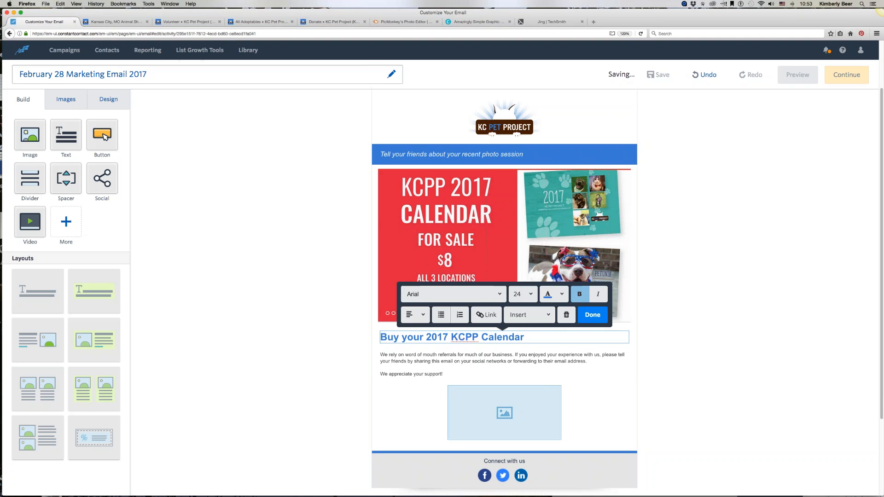
{"action": "left_click", "coordinate": [405, 361]}
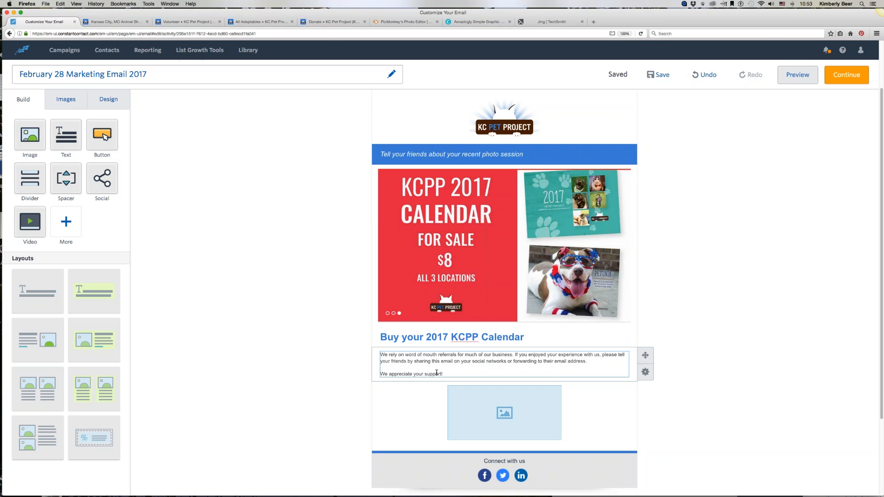
Step: Copy the website's 2017 Calendar For Sale page address and link the email's calendar image to it
{"action": "left_click", "coordinate": [441, 191]}
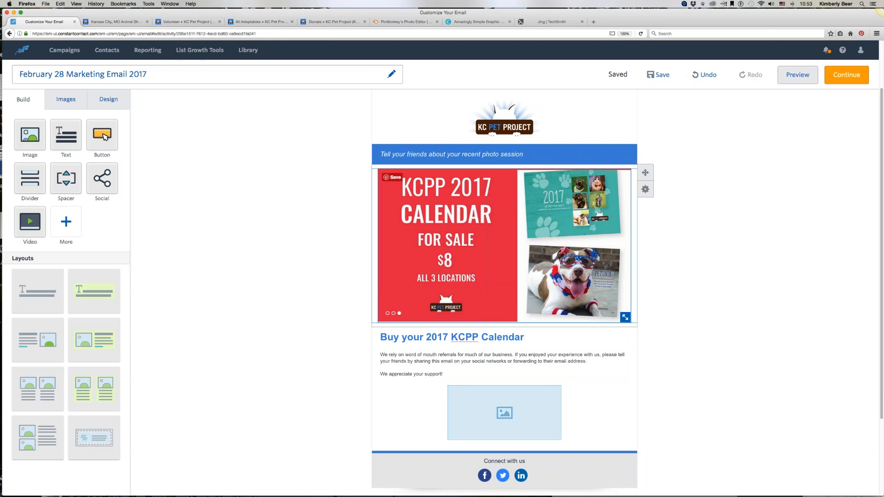
{"action": "left_click", "coordinate": [112, 21]}
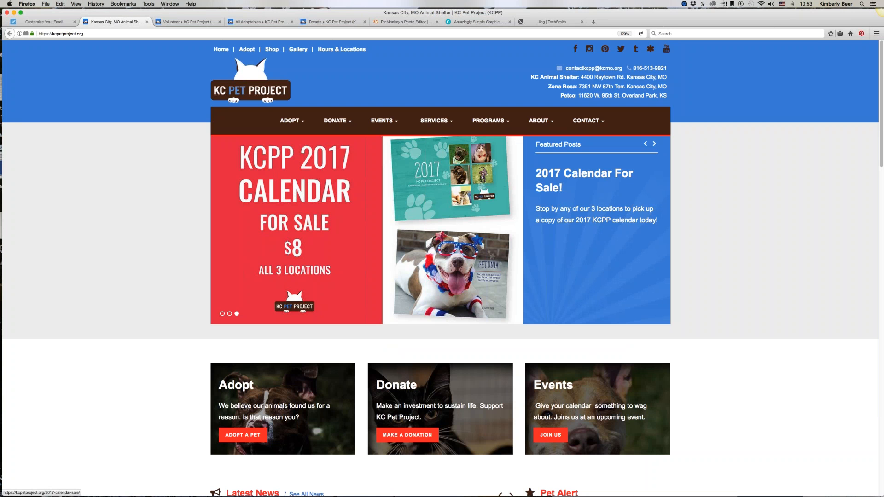
{"action": "left_click", "coordinate": [293, 282]}
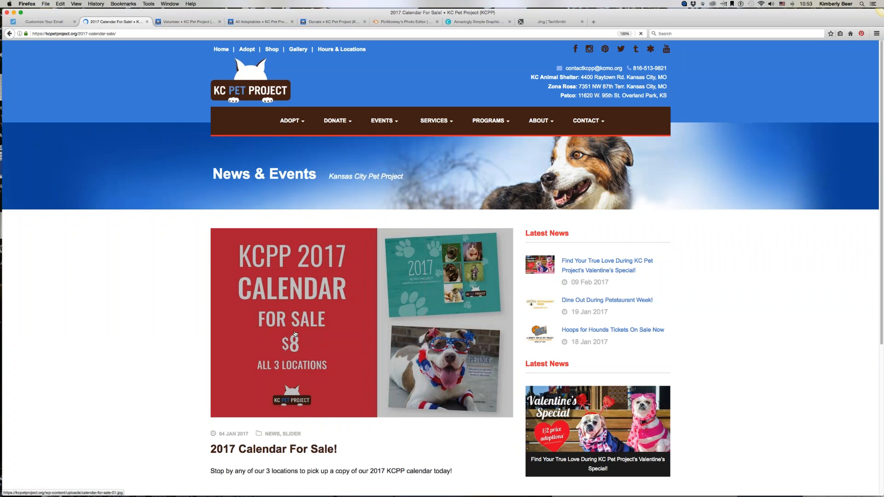
{"action": "left_click", "coordinate": [41, 35]}
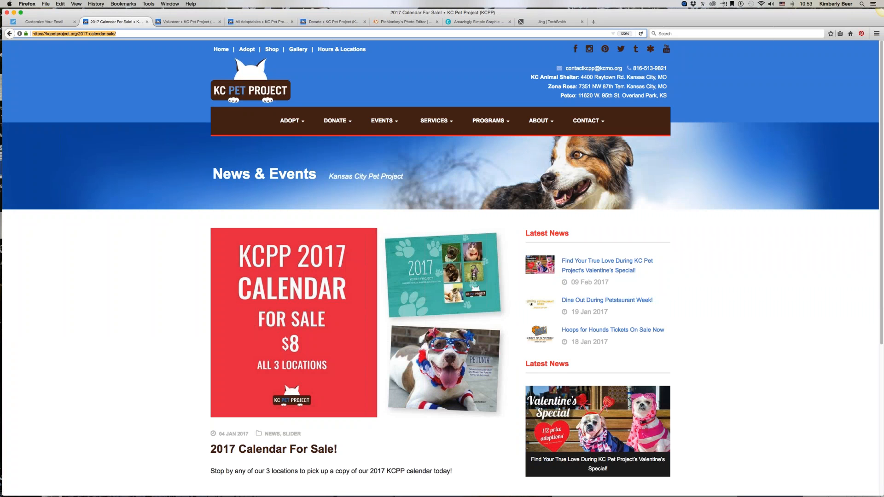
{"action": "right_click", "coordinate": [54, 33]}
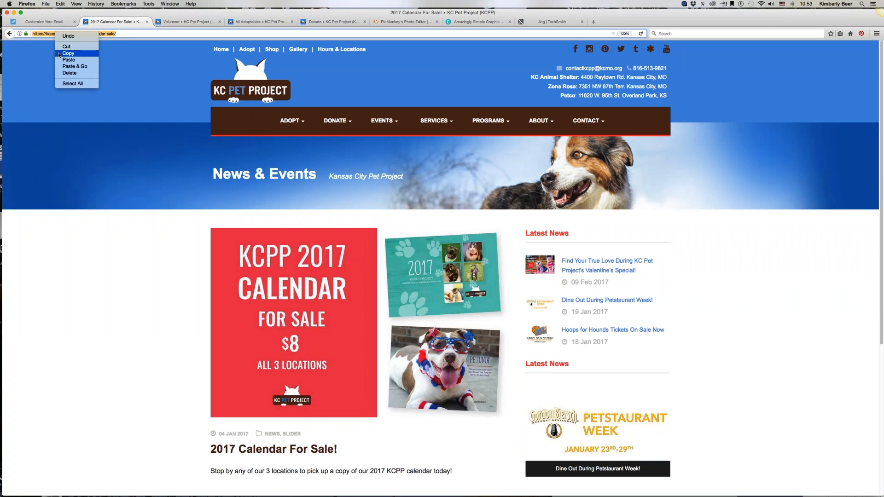
{"action": "left_click", "coordinate": [59, 54]}
{"action": "left_click", "coordinate": [44, 21]}
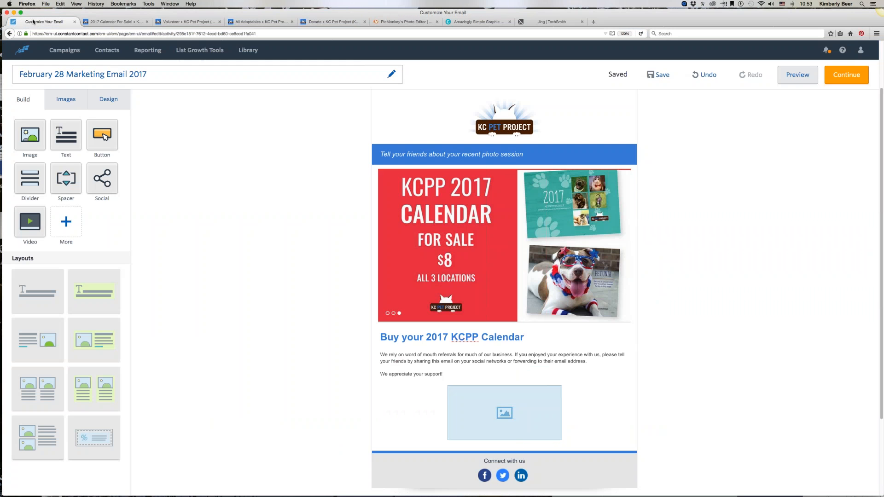
{"action": "left_click", "coordinate": [466, 210]}
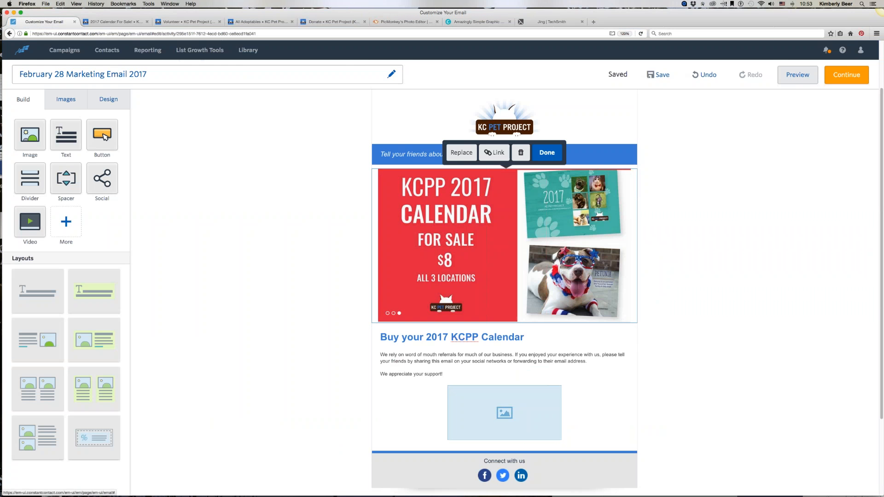
{"action": "left_click", "coordinate": [488, 156]}
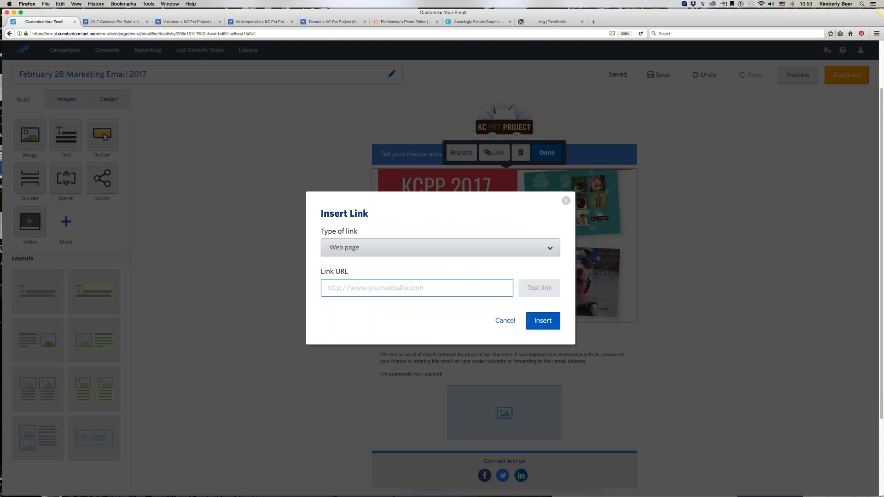
{"action": "right_click", "coordinate": [333, 290]}
{"action": "left_click", "coordinate": [350, 317]}
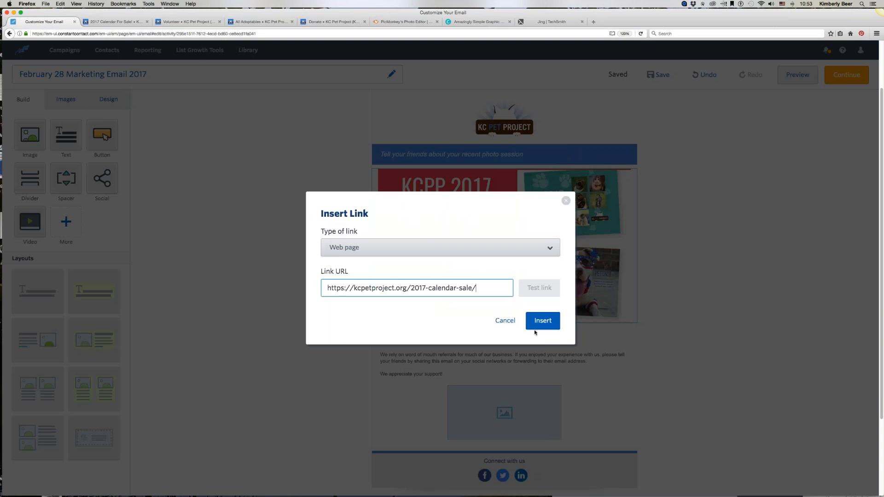
{"action": "left_click", "coordinate": [543, 321]}
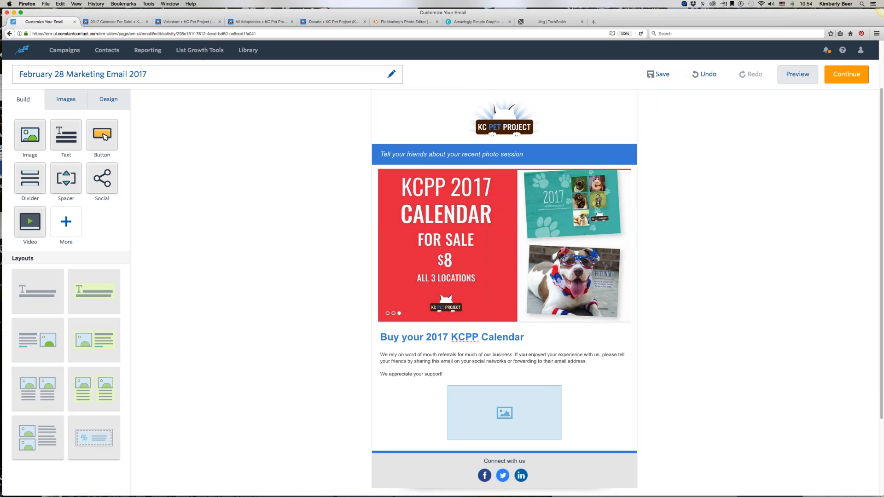
Step: Replace the blue bar's tagline with "KC Pet Project — Kansas City's No-Kill Animal Shelter"
{"action": "left_click", "coordinate": [390, 154]}
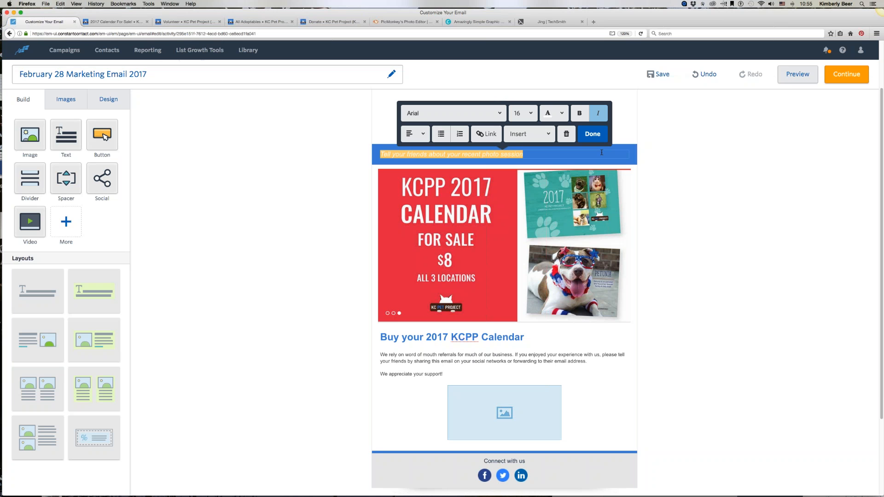
{"action": "type", "text": "KC "}
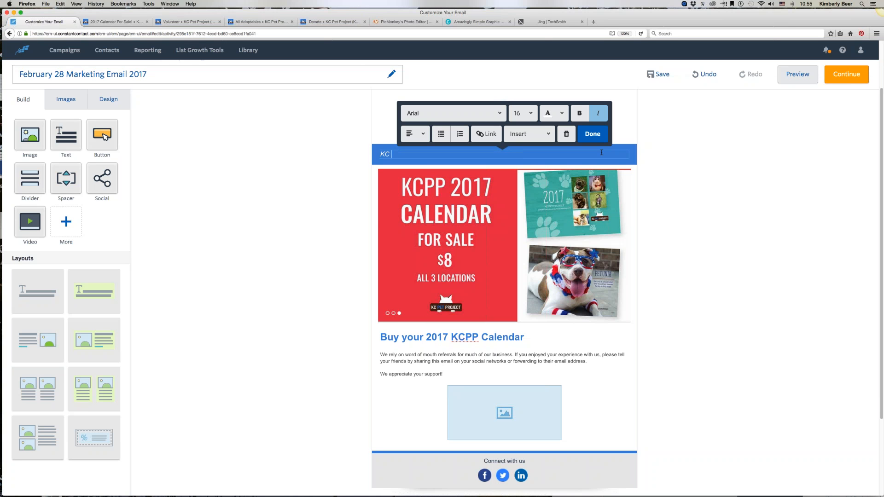
{"action": "type", "text": "Pet Project — Kansas Ci"}
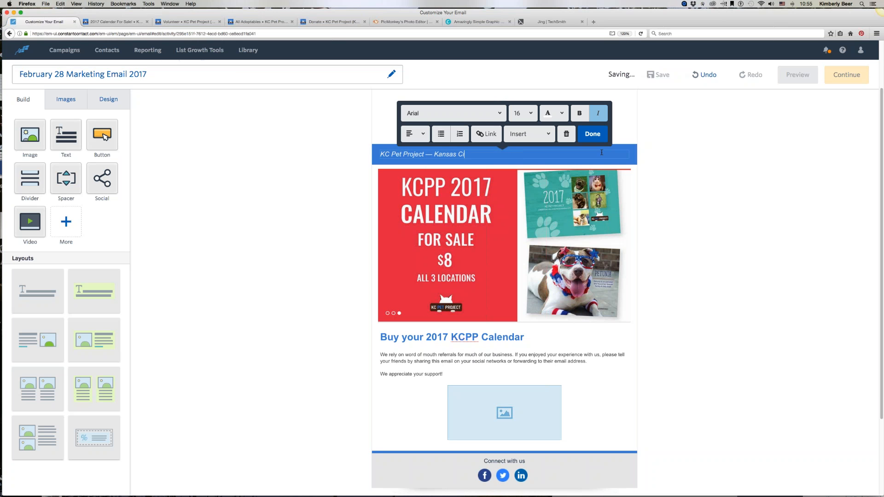
{"action": "type", "text": "ty's N"}
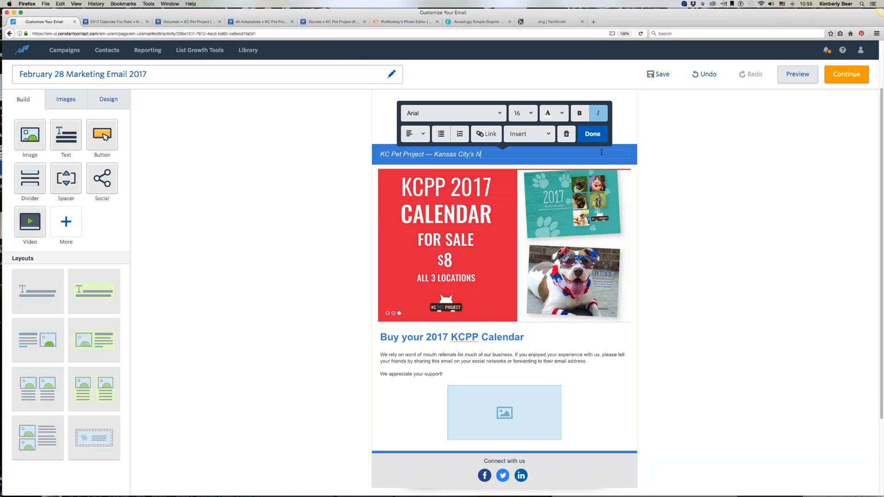
{"action": "type", "text": "o-Kill Animal Shelter"}
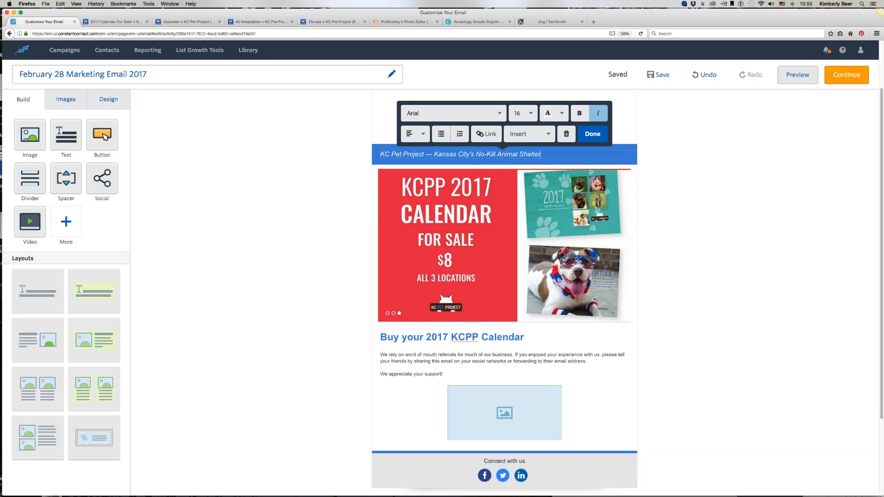
Step: Center the tagline, make it bold and set its font size to 18
{"action": "triple_click", "coordinate": [428, 154]}
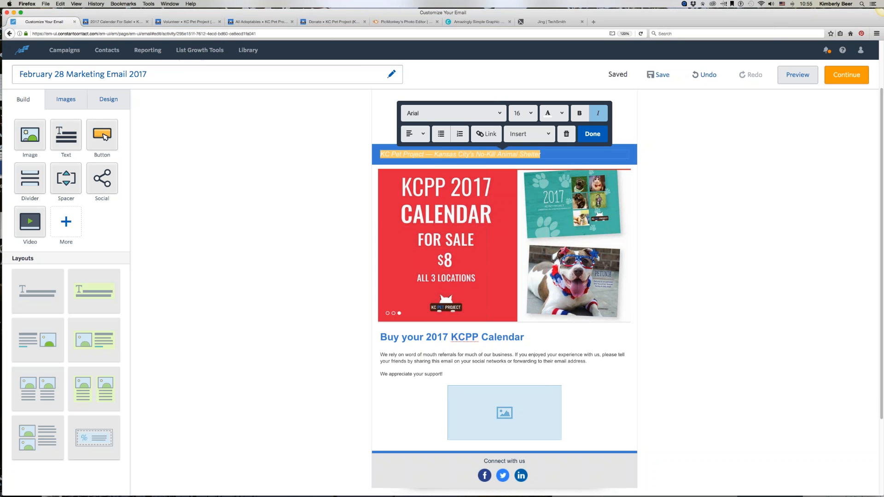
{"action": "left_click", "coordinate": [414, 133]}
{"action": "left_click", "coordinate": [415, 175]}
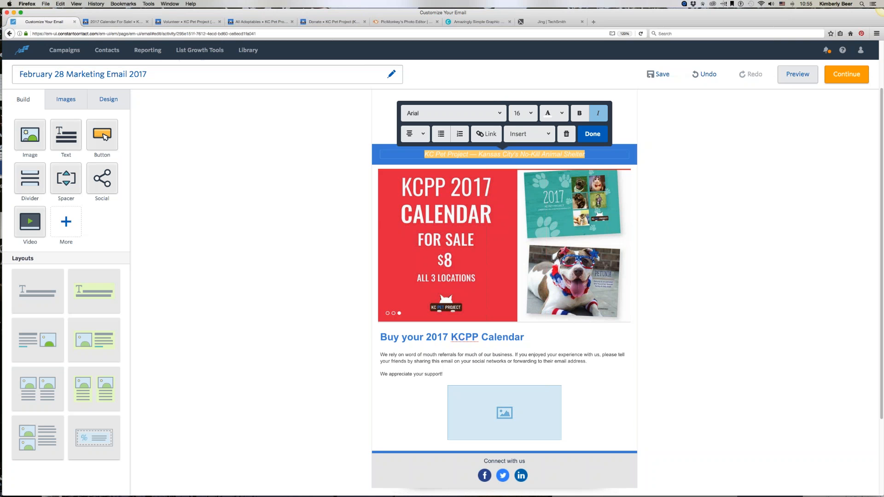
{"action": "left_click", "coordinate": [579, 114]}
{"action": "left_click", "coordinate": [528, 115]}
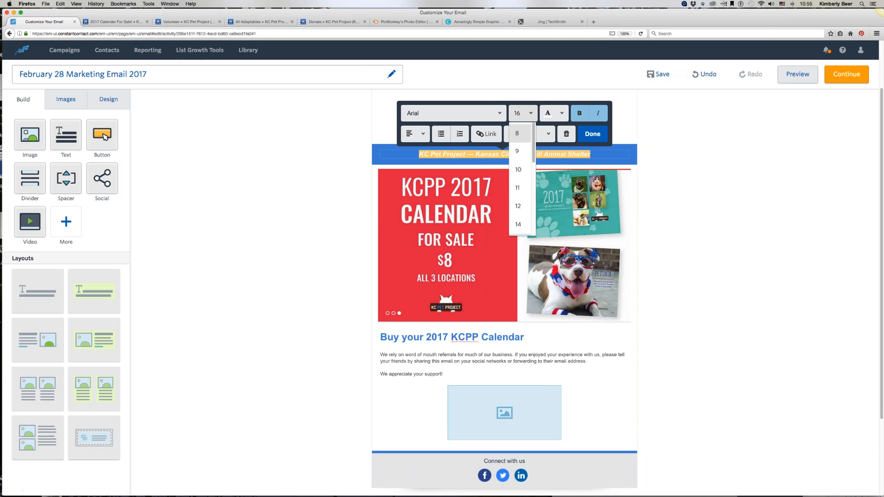
{"action": "scroll", "coordinate": [518, 225], "scroll_direction": "down", "scroll_amount": 3}
{"action": "left_click", "coordinate": [518, 178]}
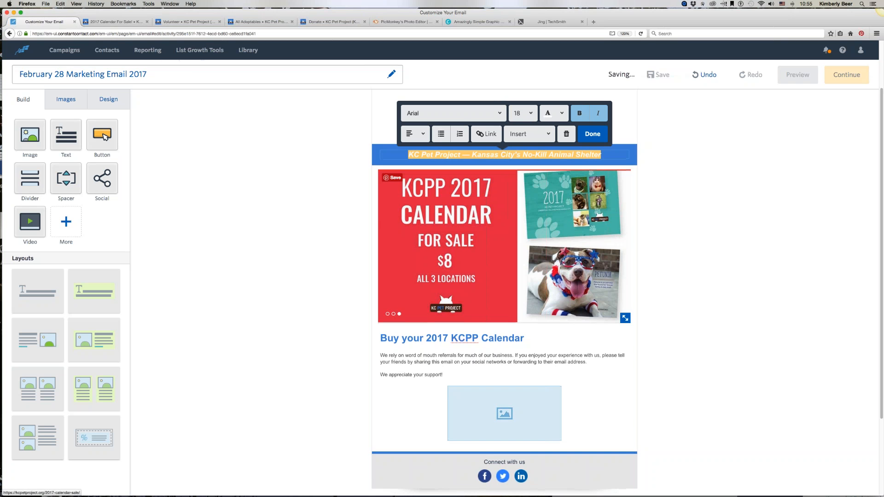
{"action": "left_click", "coordinate": [588, 134]}
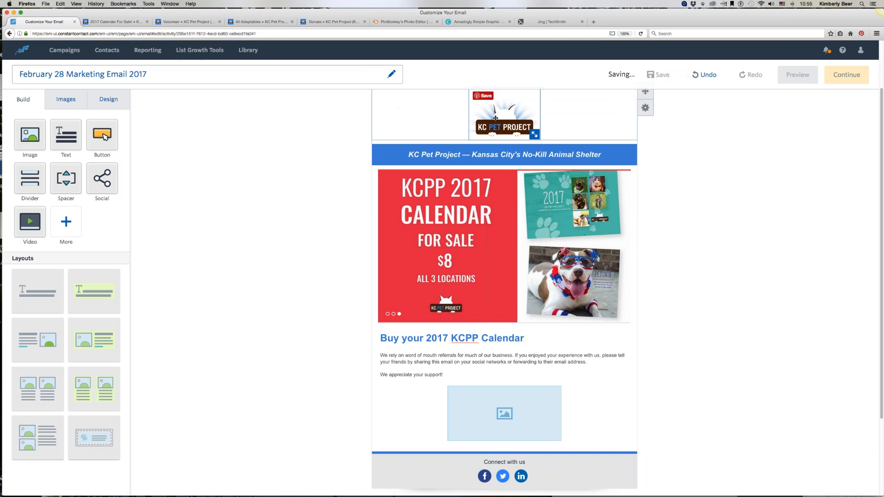
{"action": "left_click", "coordinate": [496, 117]}
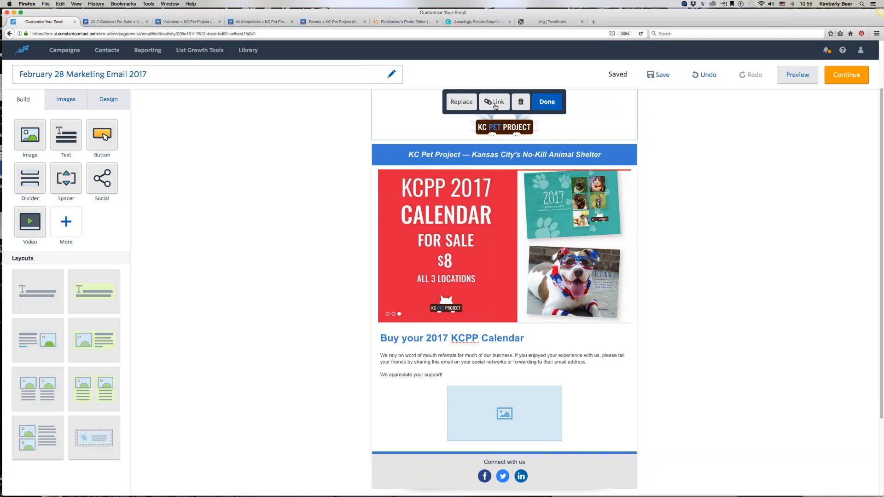
{"action": "left_click", "coordinate": [496, 107]}
{"action": "type", "text": "htt"}
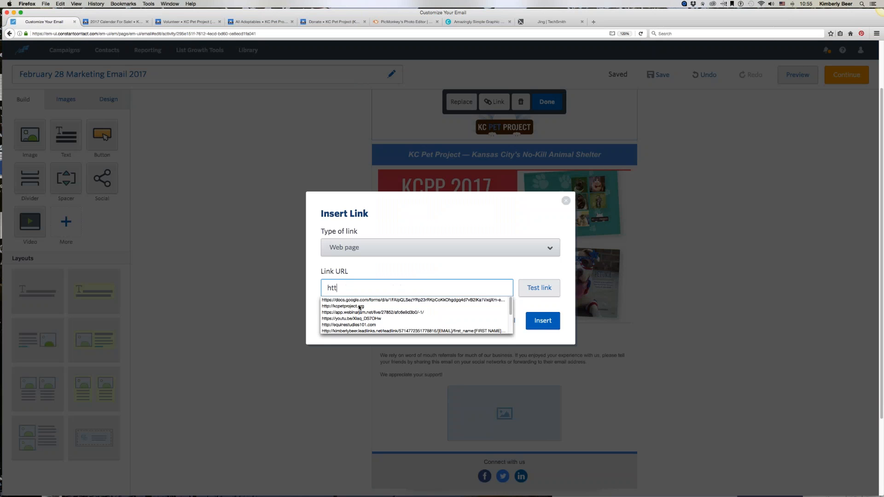
{"action": "type", "text": "p://k"}
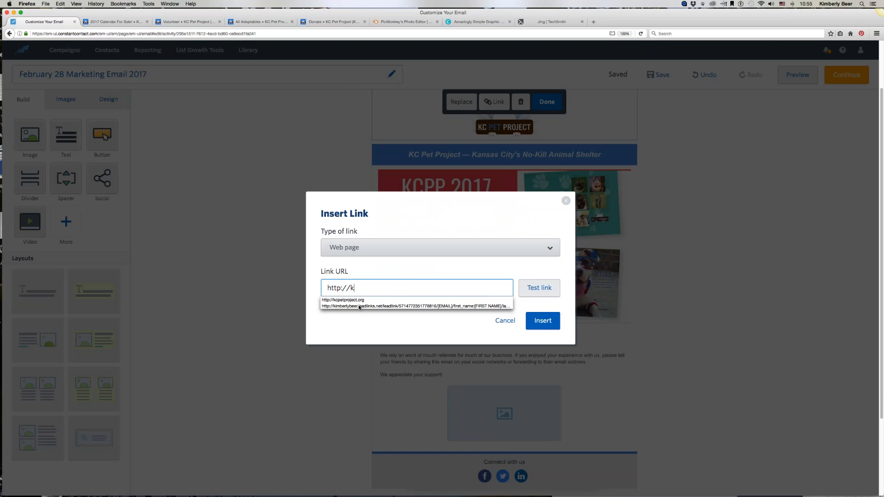
{"action": "type", "text": "cpetproject.org"}
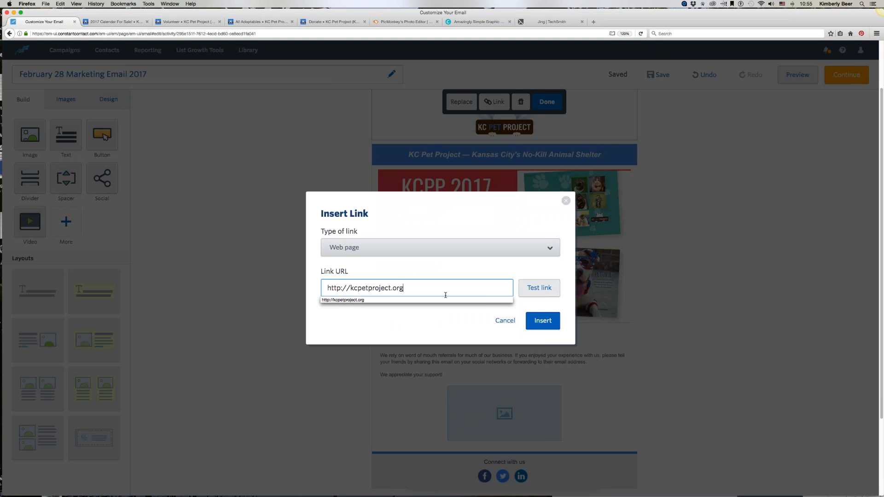
{"action": "left_click", "coordinate": [543, 321]}
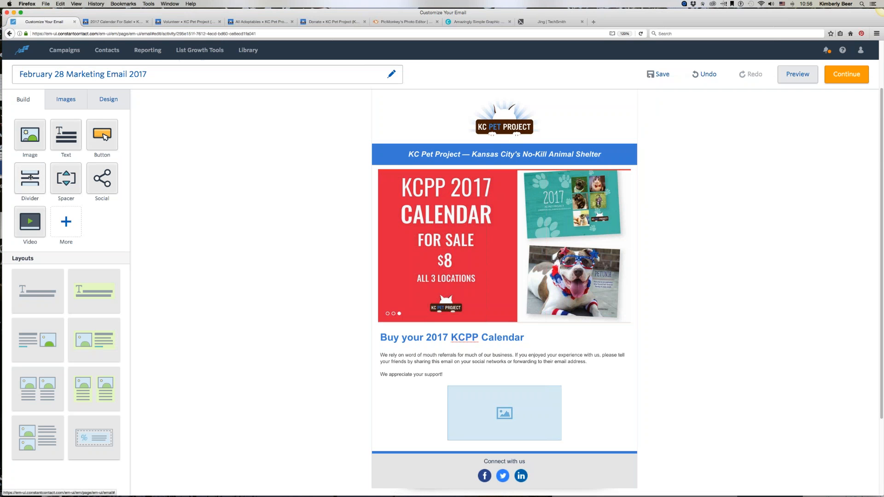
Step: Insert a divider beneath the email's body copy
{"action": "scroll", "coordinate": [371, 282], "scroll_direction": "down", "scroll_amount": 4}
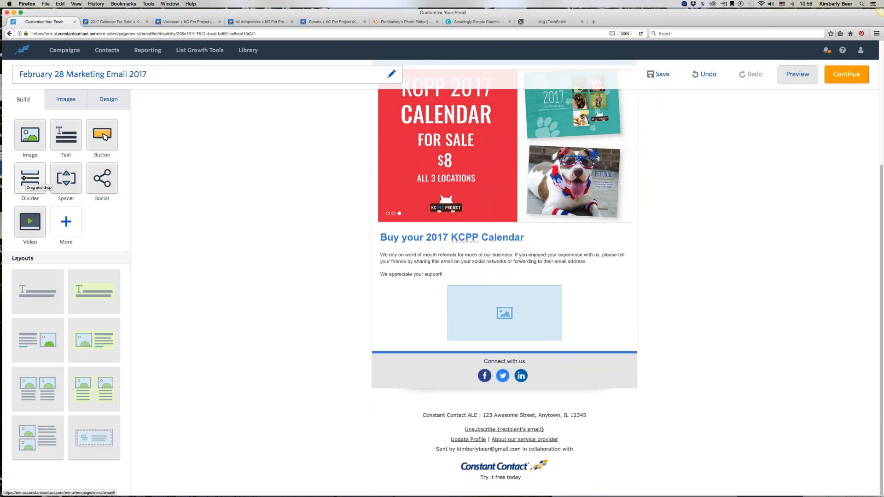
{"action": "left_click_drag", "start_coordinate": [22, 178], "coordinate": [440, 281]}
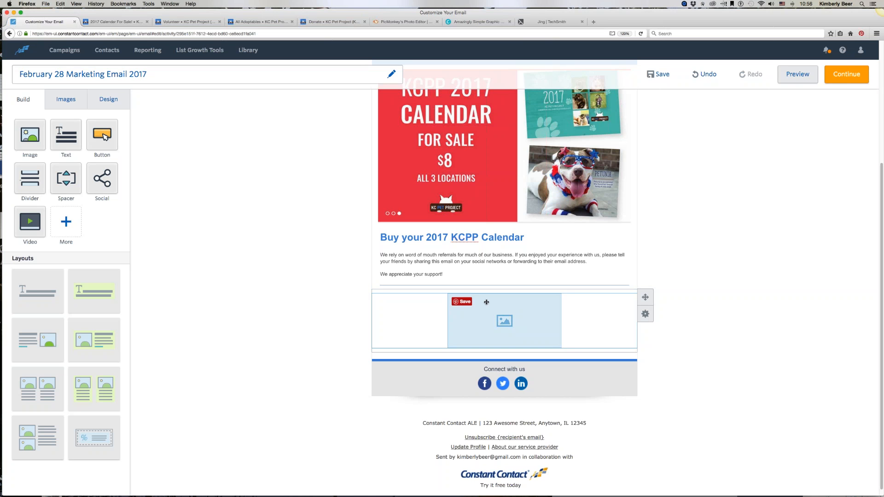
Step: Place a text block beside the lower image placeholder and a button beneath that image
{"action": "left_click_drag", "start_coordinate": [59, 135], "coordinate": [601, 320]}
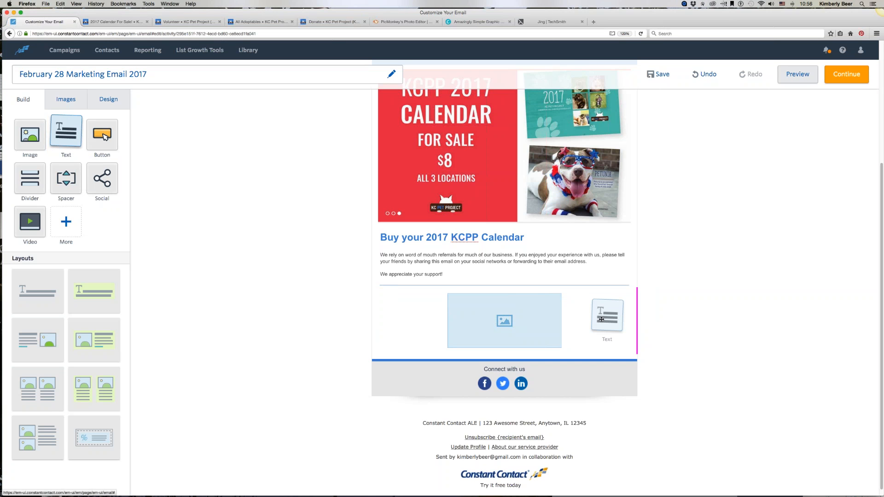
{"action": "left_click_drag", "start_coordinate": [601, 319], "coordinate": [601, 319]}
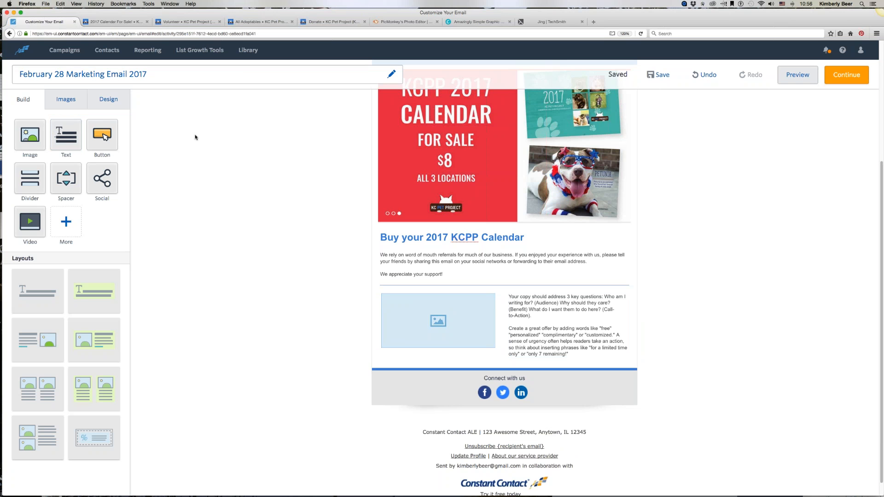
{"action": "left_click_drag", "start_coordinate": [95, 134], "coordinate": [394, 345]}
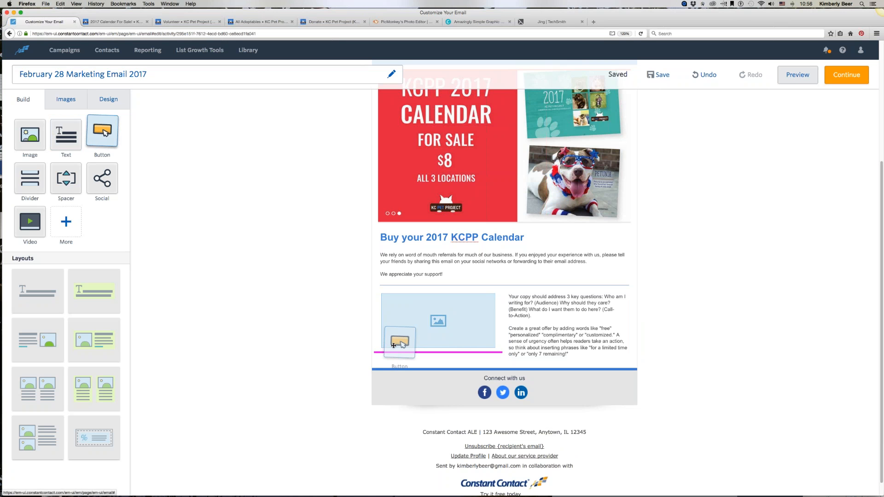
{"action": "left_click_drag", "start_coordinate": [393, 345], "coordinate": [394, 346]}
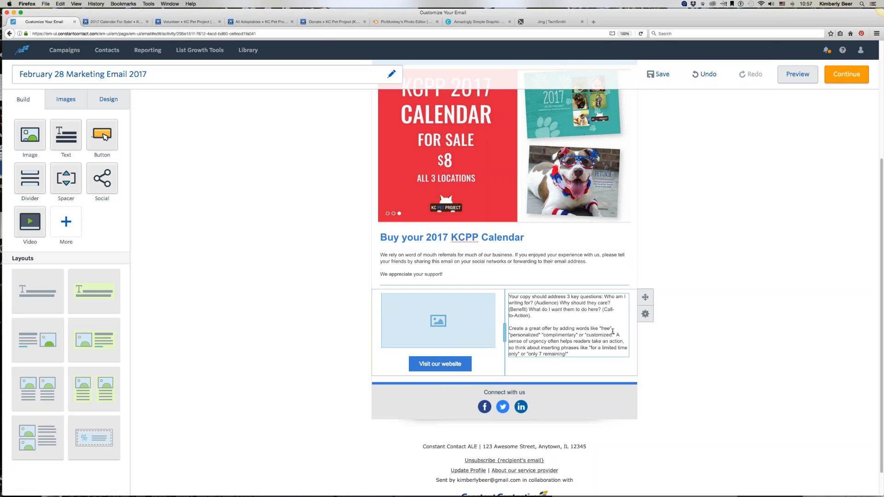
Step: Browse the adoptable pets listed on the KC Pet Project website
{"action": "left_click", "coordinate": [248, 24]}
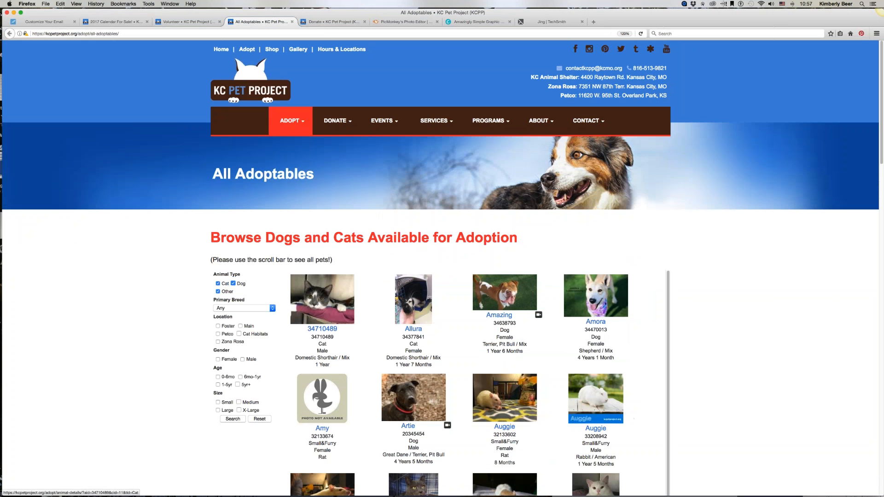
{"action": "scroll", "coordinate": [395, 356], "scroll_direction": "down", "scroll_amount": 3}
{"action": "scroll", "coordinate": [396, 357], "scroll_direction": "up", "scroll_amount": 3}
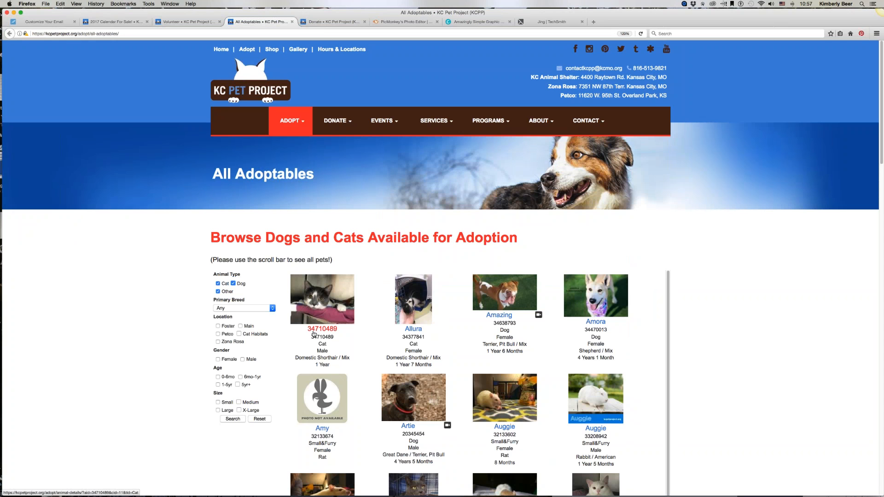
{"action": "scroll", "coordinate": [504, 375], "scroll_direction": "down", "scroll_amount": 3}
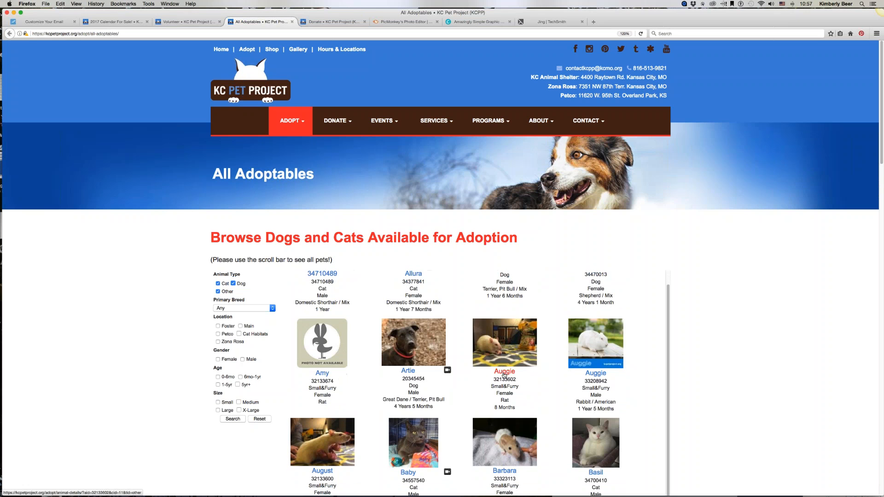
{"action": "scroll", "coordinate": [504, 375], "scroll_direction": "down", "scroll_amount": 5}
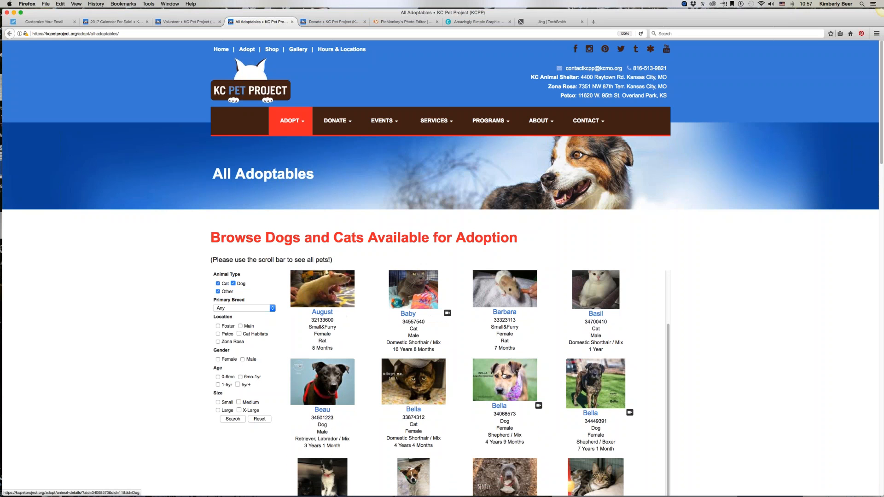
{"action": "scroll", "coordinate": [504, 375], "scroll_direction": "down", "scroll_amount": 3}
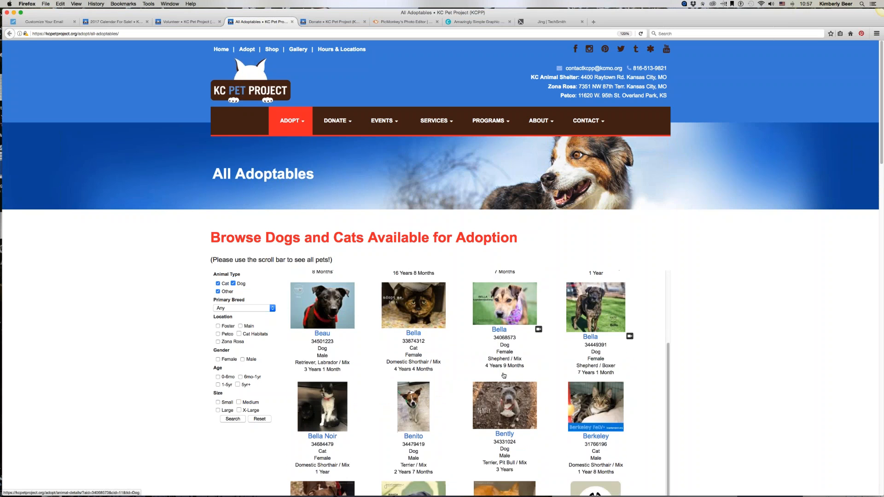
{"action": "scroll", "coordinate": [503, 375], "scroll_direction": "down", "scroll_amount": 5}
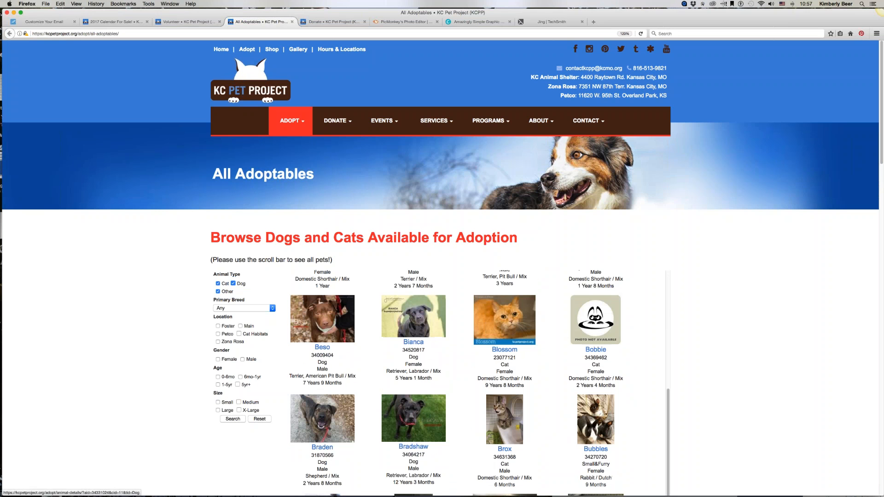
{"action": "scroll", "coordinate": [478, 382], "scroll_direction": "down", "scroll_amount": 3}
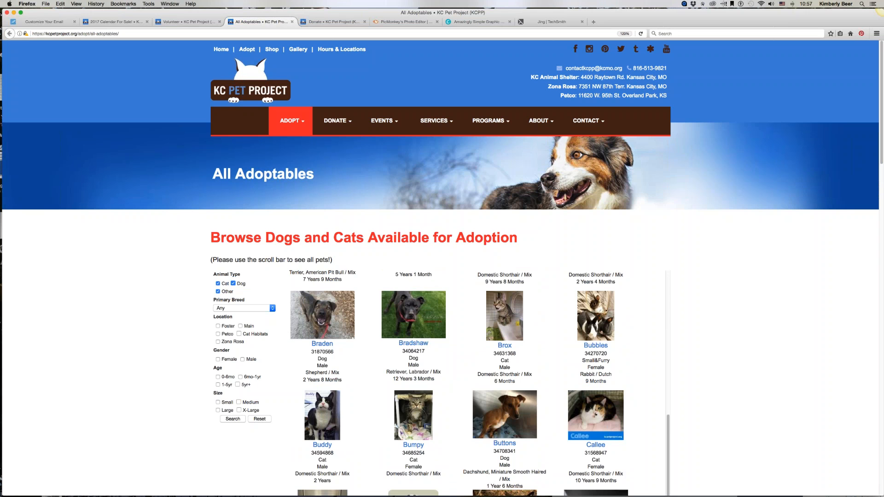
{"action": "scroll", "coordinate": [504, 359], "scroll_direction": "down", "scroll_amount": 3}
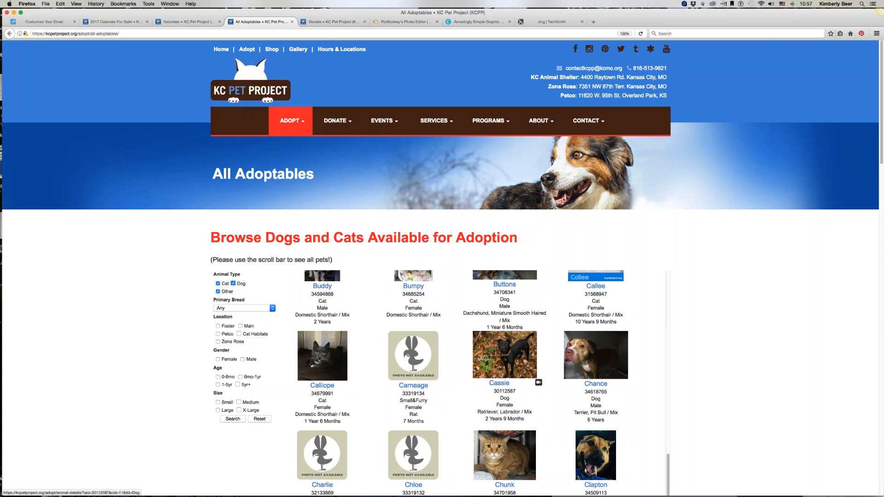
{"action": "scroll", "coordinate": [505, 382], "scroll_direction": "down", "scroll_amount": 9}
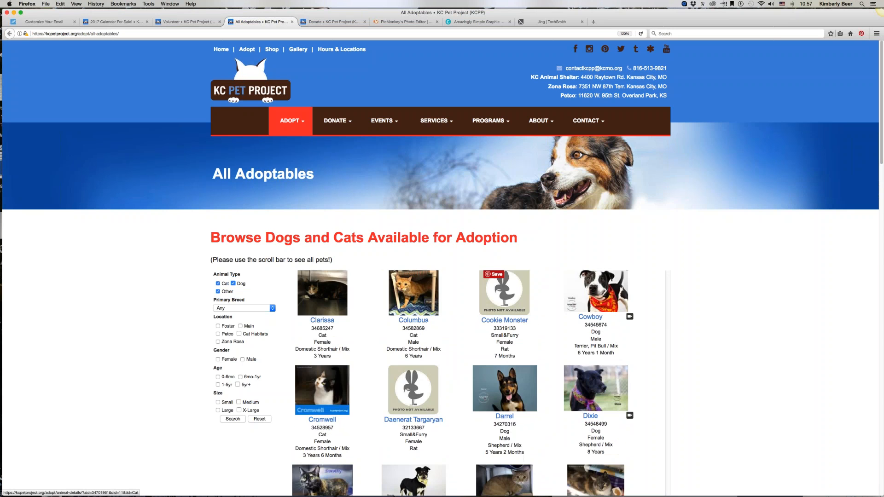
{"action": "scroll", "coordinate": [600, 380], "scroll_direction": "up", "scroll_amount": 3}
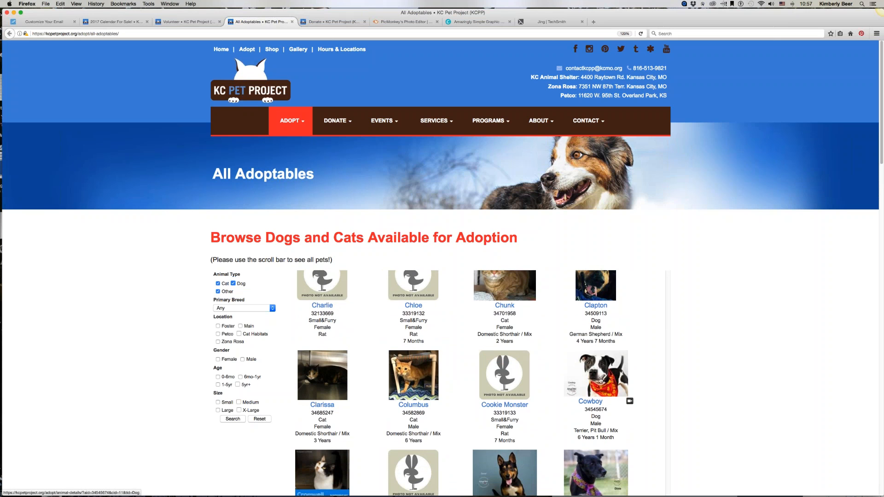
Step: Open Cowboy's animal details page and copy the location of his first photo
{"action": "left_click", "coordinate": [594, 379]}
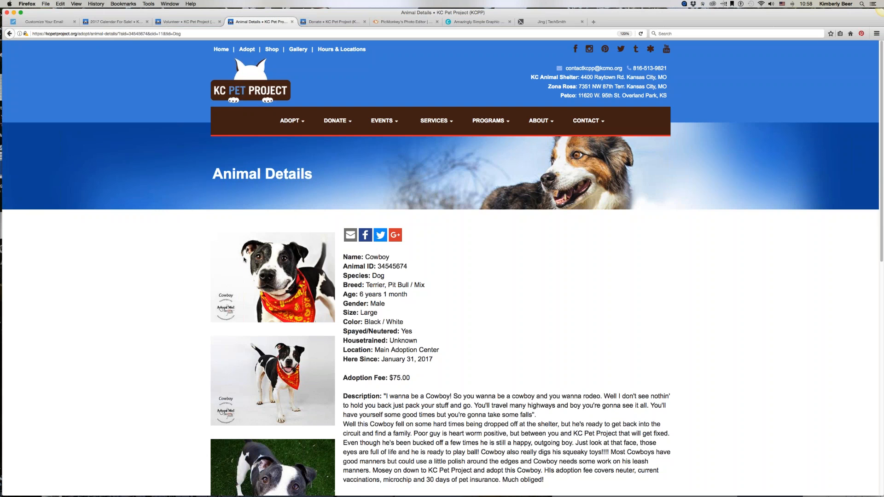
{"action": "right_click", "coordinate": [281, 270]}
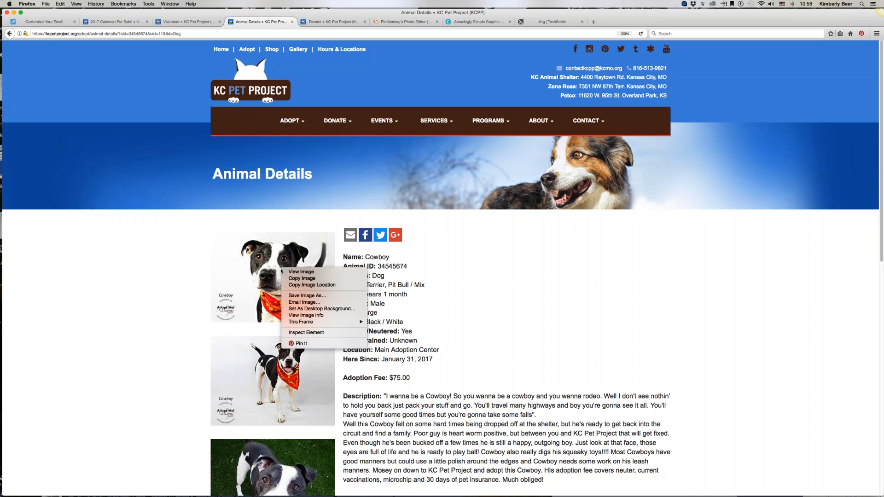
{"action": "left_click", "coordinate": [327, 285]}
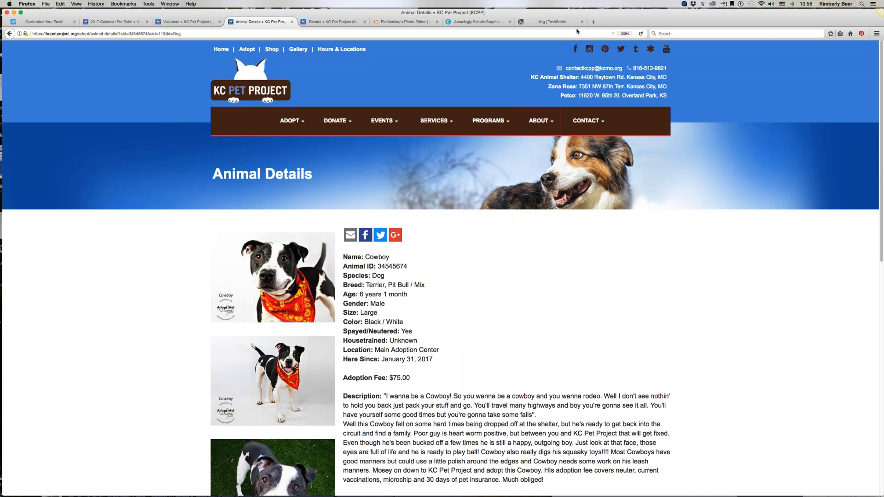
Step: Open the copied photo address in a new browser tab to view Cowboy's photo
{"action": "left_click", "coordinate": [593, 21]}
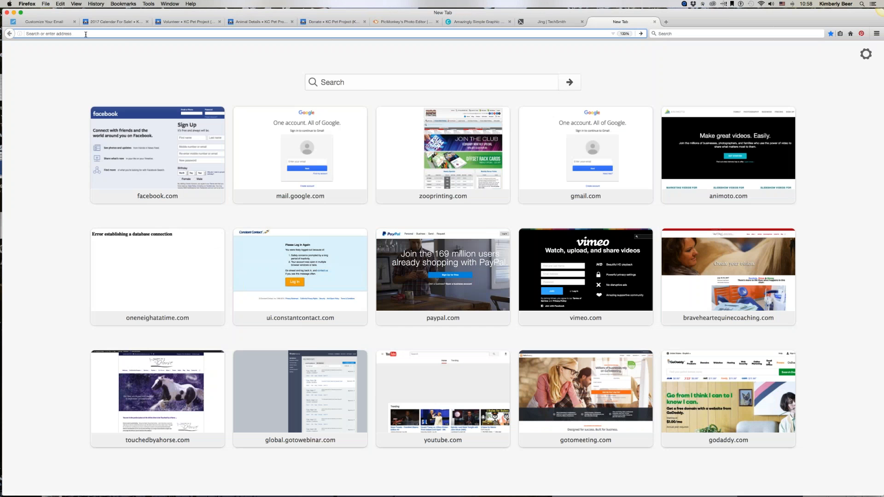
{"action": "right_click", "coordinate": [82, 34]}
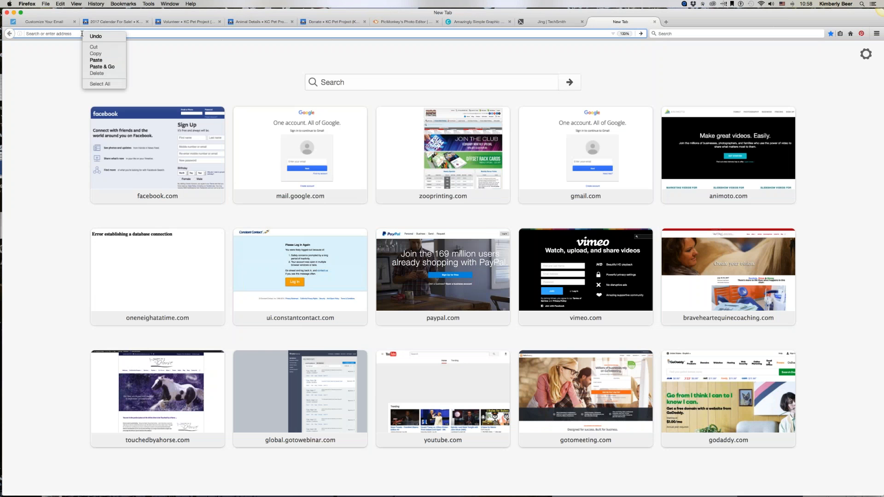
{"action": "left_click", "coordinate": [96, 66]}
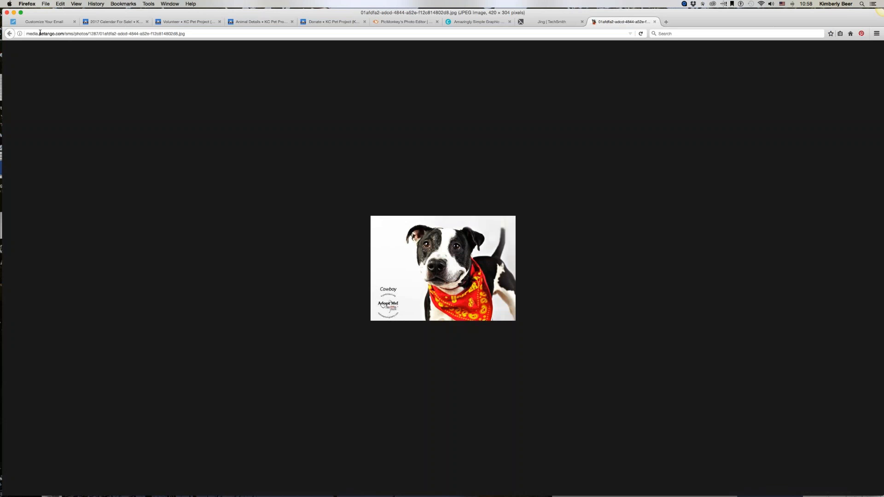
Step: Insert Cowboy's photo into the lower image placeholder using its image URL
{"action": "left_click", "coordinate": [27, 22]}
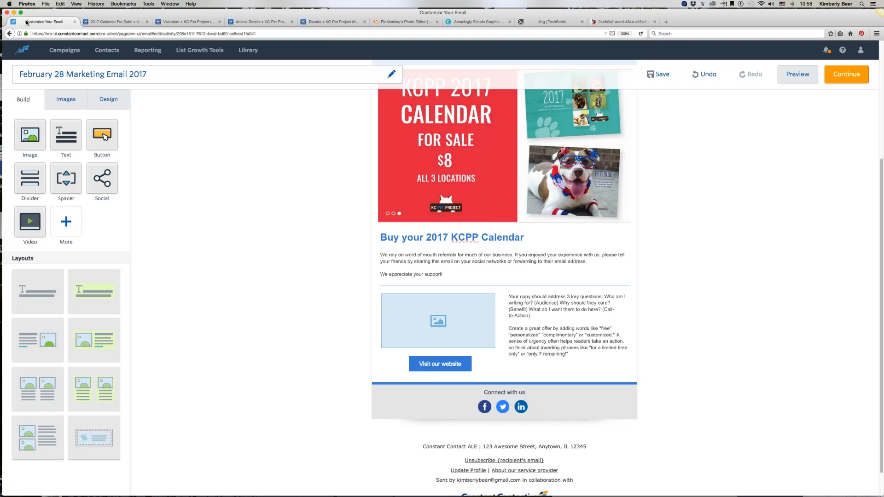
{"action": "left_click", "coordinate": [445, 323]}
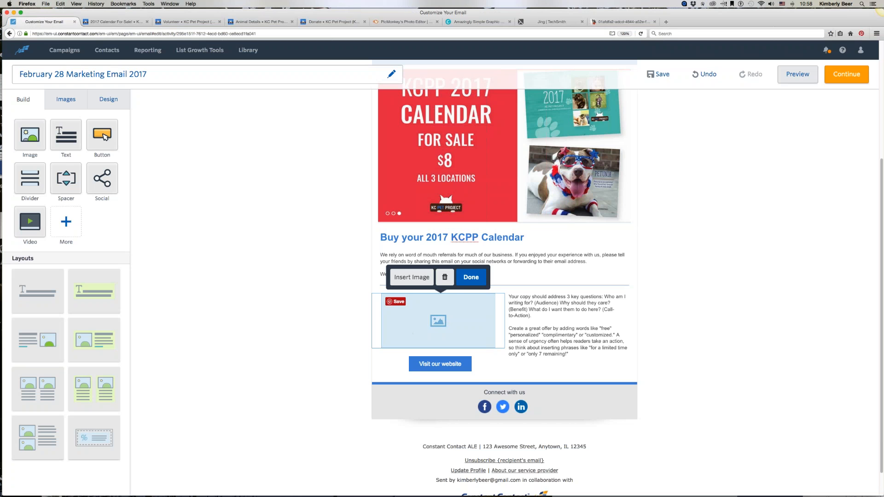
{"action": "left_click", "coordinate": [413, 278]}
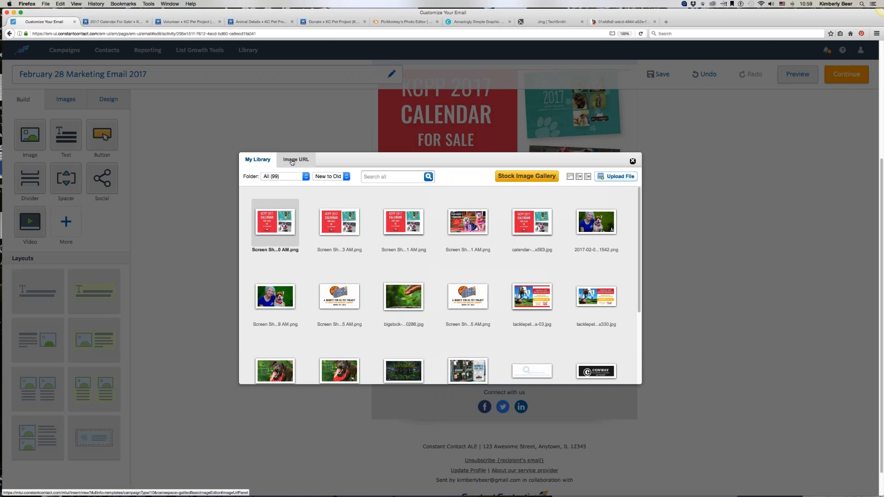
{"action": "left_click", "coordinate": [293, 160]}
{"action": "right_click", "coordinate": [394, 265]}
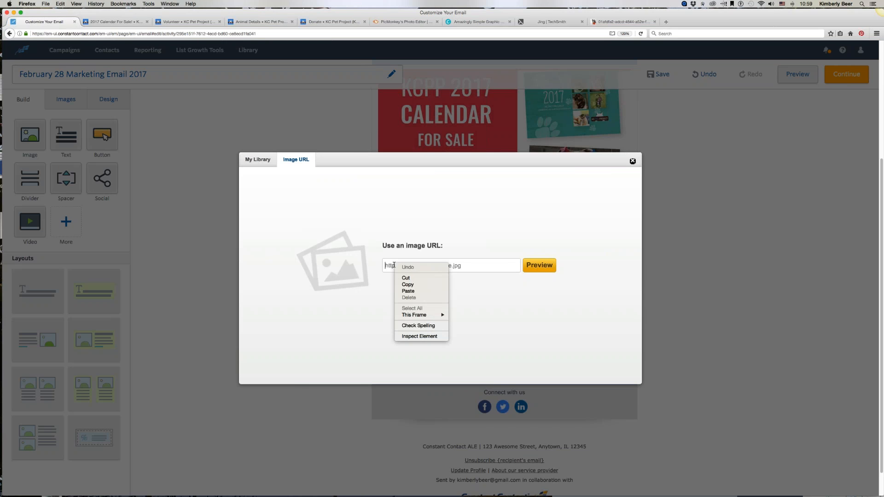
{"action": "left_click", "coordinate": [408, 290]}
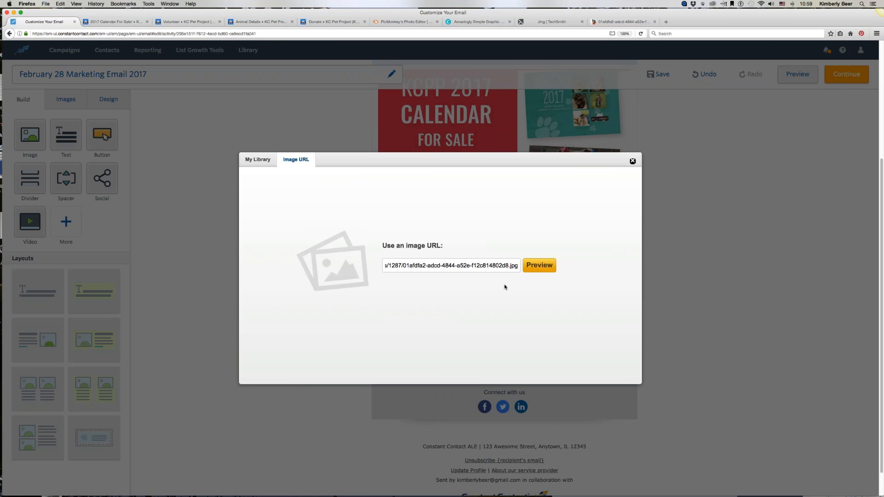
{"action": "left_click", "coordinate": [550, 268]}
{"action": "left_click", "coordinate": [534, 267]}
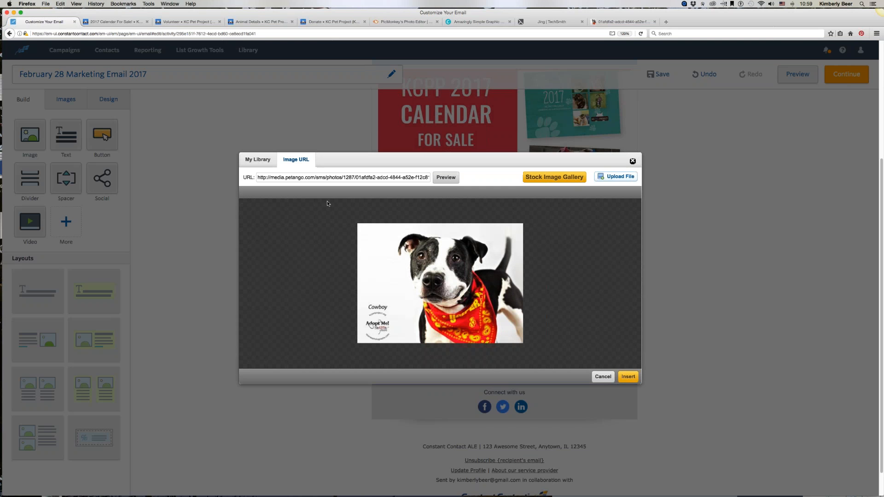
{"action": "left_click", "coordinate": [627, 377]}
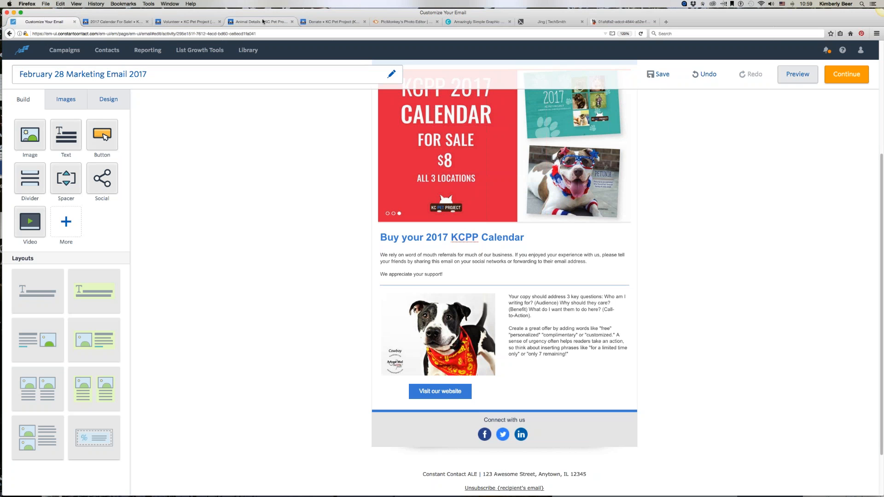
Step: Copy the web address of Cowboy's animal details page
{"action": "left_click", "coordinate": [236, 23]}
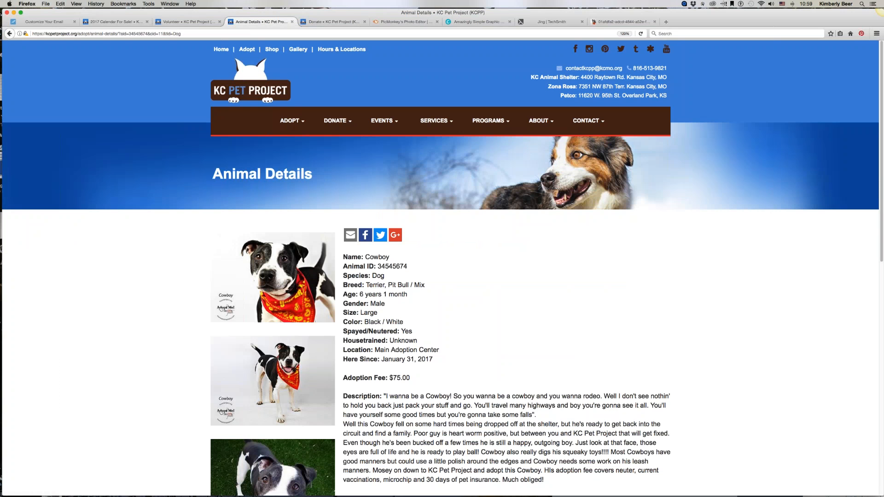
{"action": "left_click", "coordinate": [85, 33]}
{"action": "right_click", "coordinate": [85, 33]}
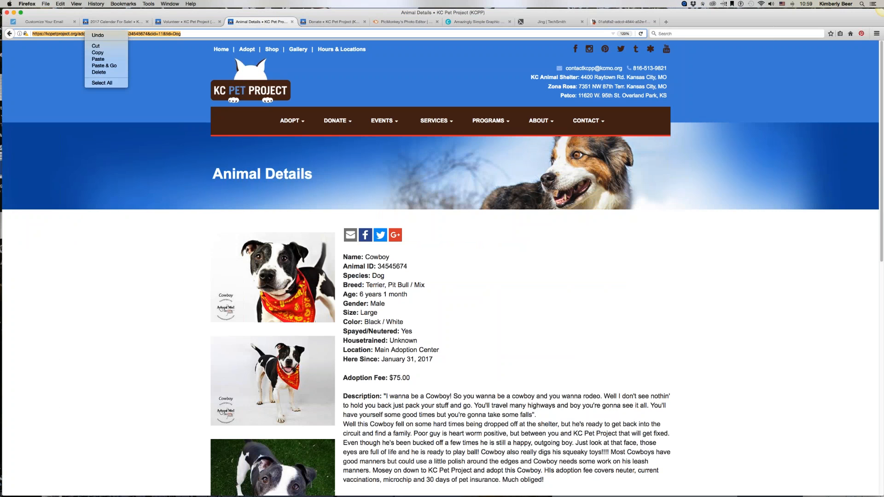
{"action": "left_click", "coordinate": [98, 53]}
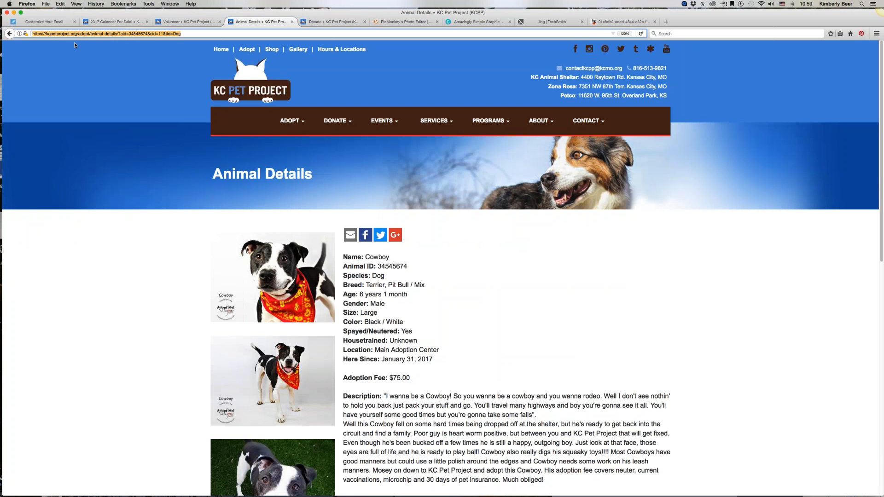
Step: Link Cowboy's photo in the email to his animal details page address
{"action": "left_click", "coordinate": [42, 23]}
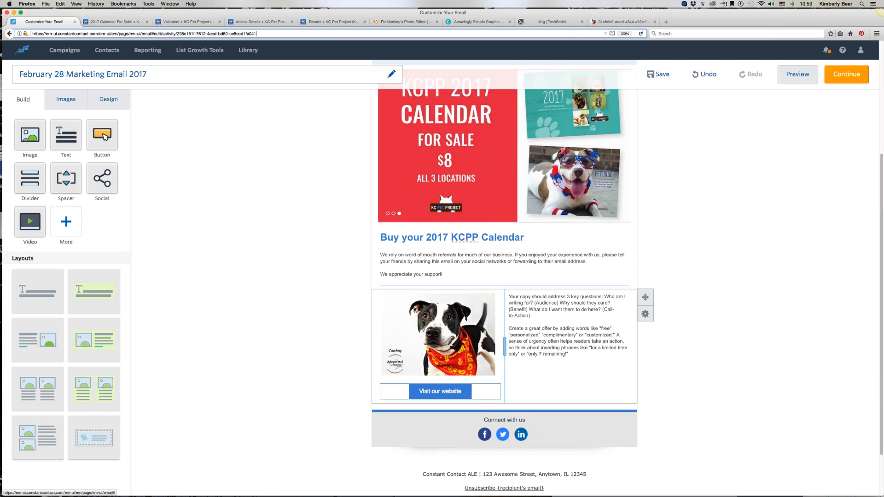
{"action": "left_click", "coordinate": [432, 317]}
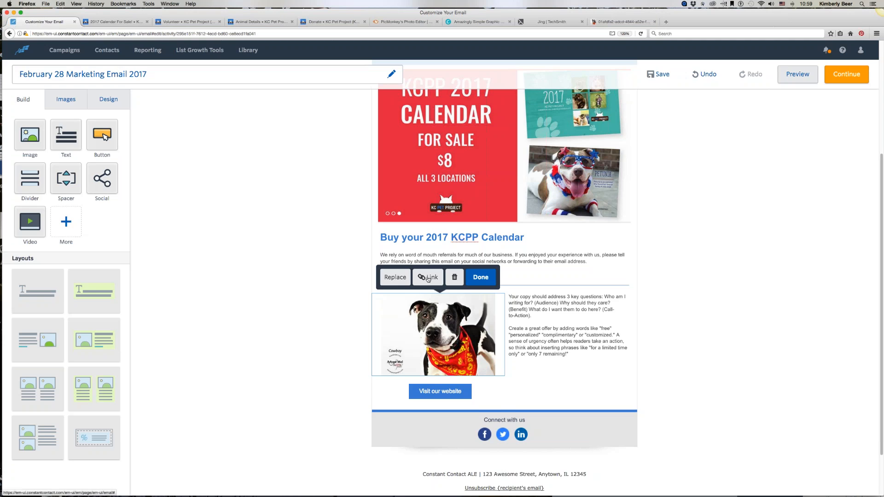
{"action": "left_click", "coordinate": [428, 278]}
{"action": "right_click", "coordinate": [331, 289]}
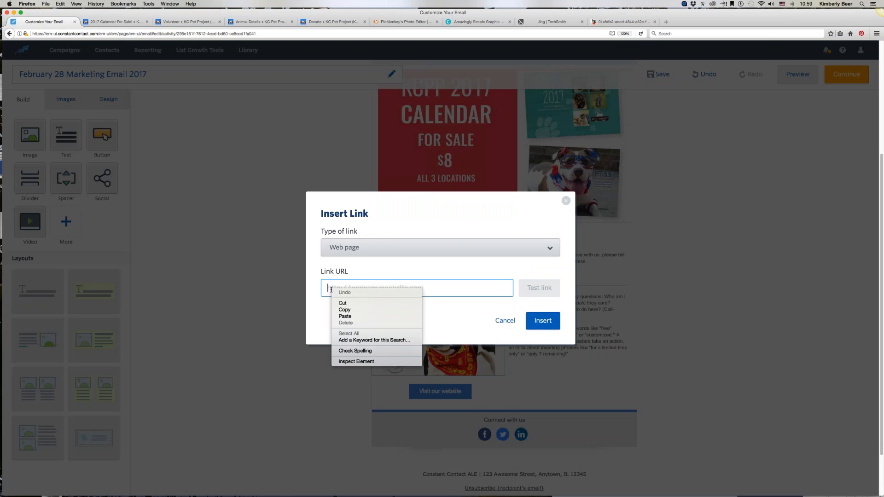
{"action": "left_click", "coordinate": [350, 316]}
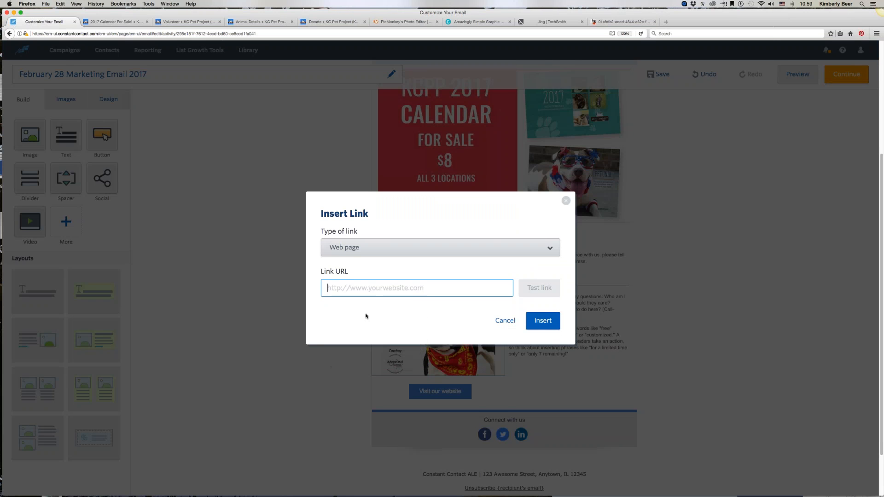
{"action": "left_click", "coordinate": [543, 321]}
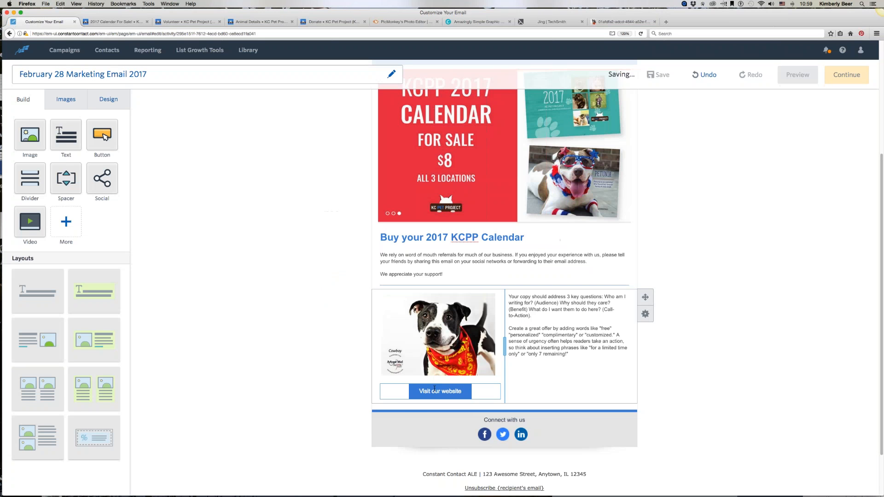
Step: Change the button text beneath the photo to "Learn more about Cowboy!"
{"action": "triple_click", "coordinate": [436, 391]}
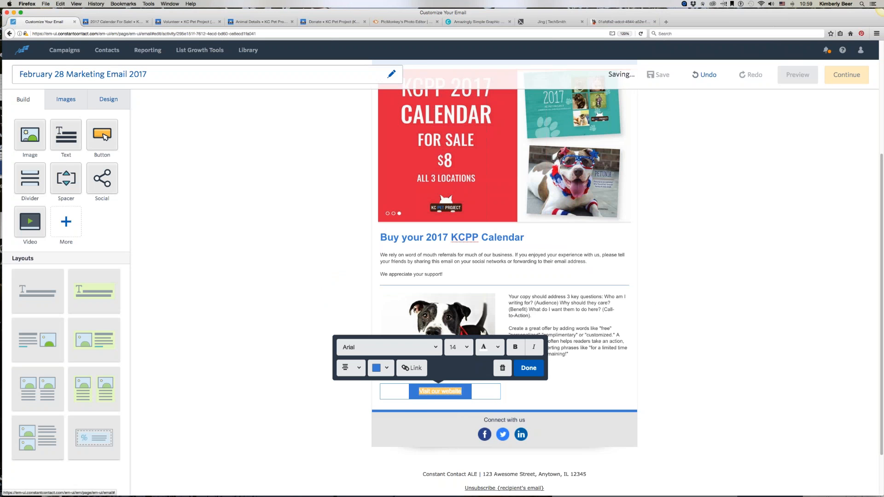
{"action": "type", "text": "Learn"}
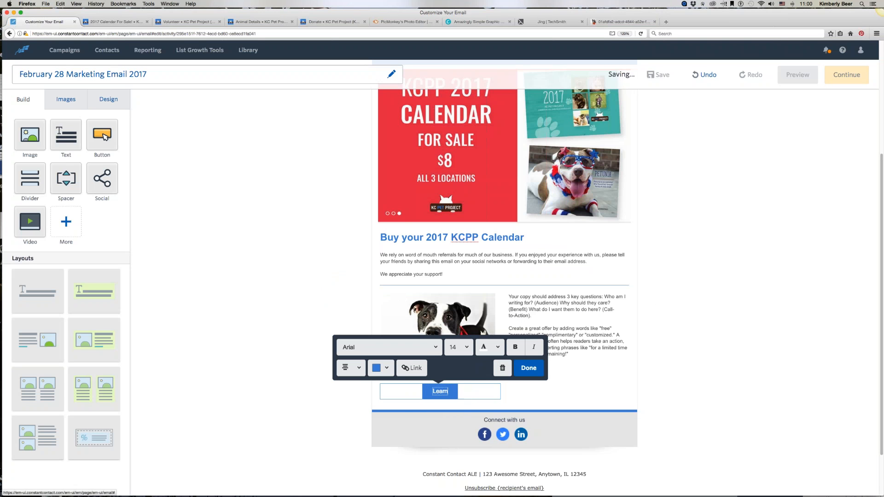
{"action": "type", "text": " more about Co"}
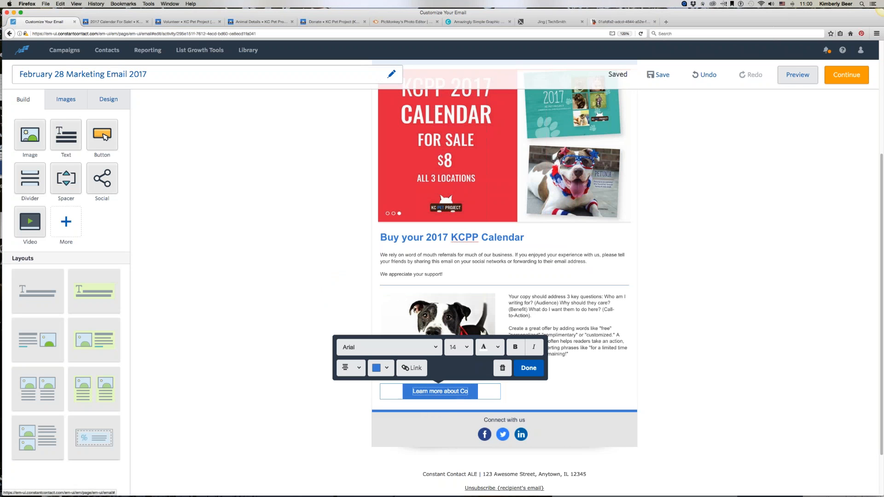
{"action": "type", "text": "wboy!"}
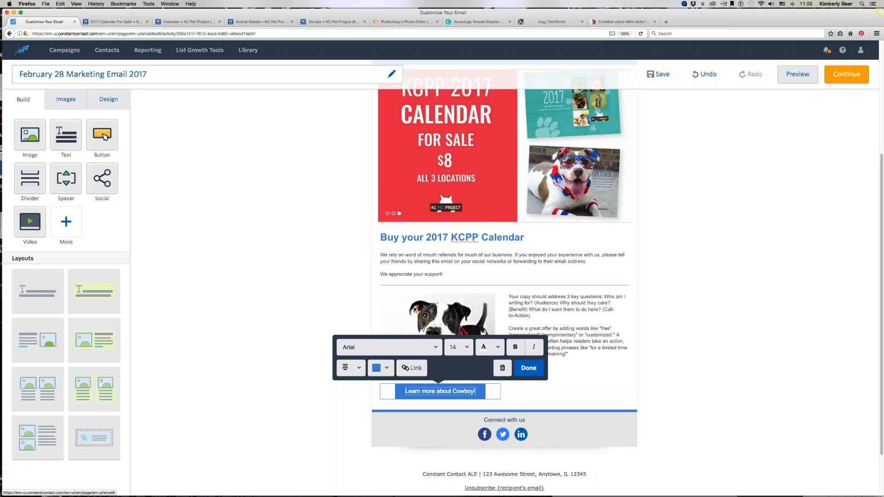
{"action": "type", "text": "Now "}
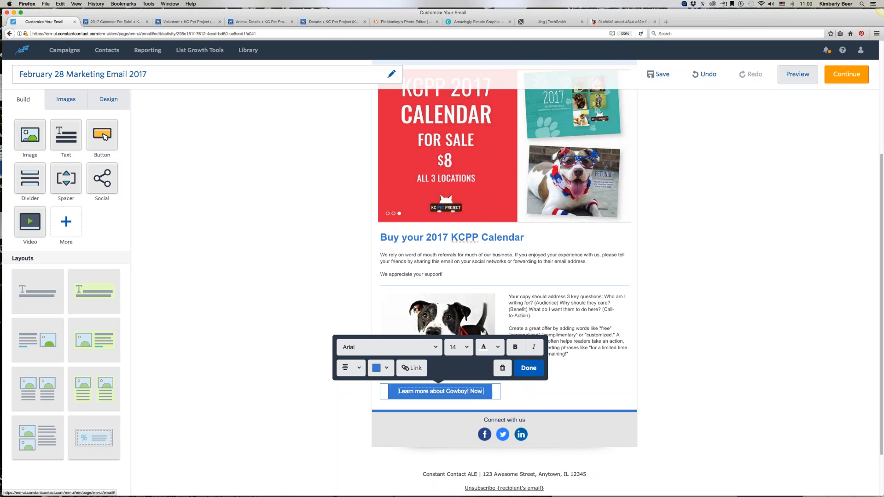
{"action": "type", "text": "look at hom"}
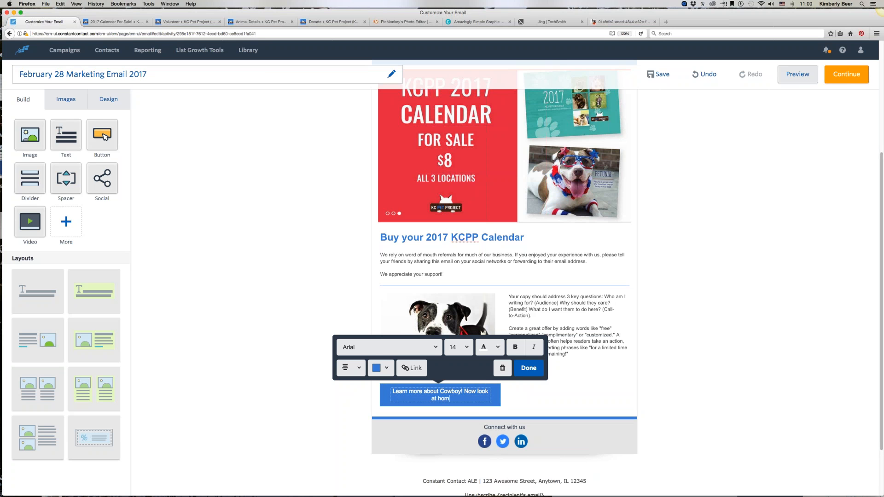
{"action": "key", "text": "BackSpace"}
{"action": "type", "text": "w much I can type"}
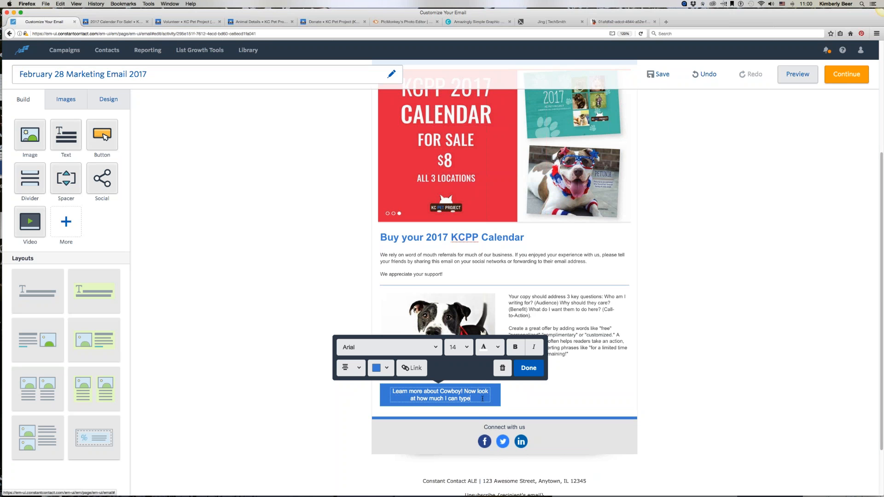
{"action": "left_click_drag", "start_coordinate": [471, 399], "coordinate": [465, 392]}
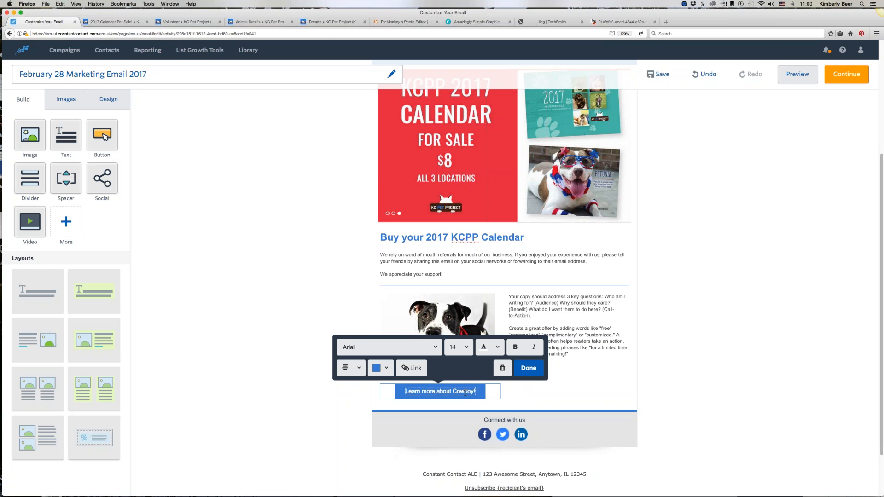
Step: Link the "Learn more about Cowboy!" button to his animal details page address
{"action": "left_click", "coordinate": [410, 369]}
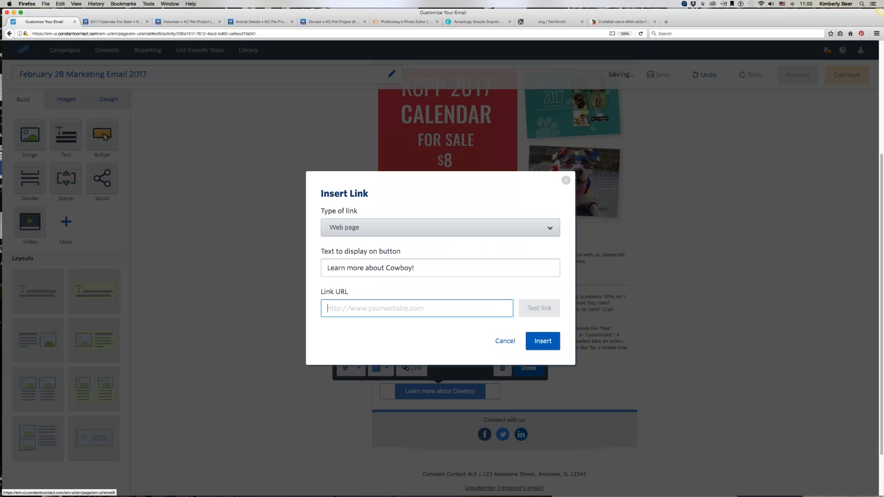
{"action": "right_click", "coordinate": [341, 305]}
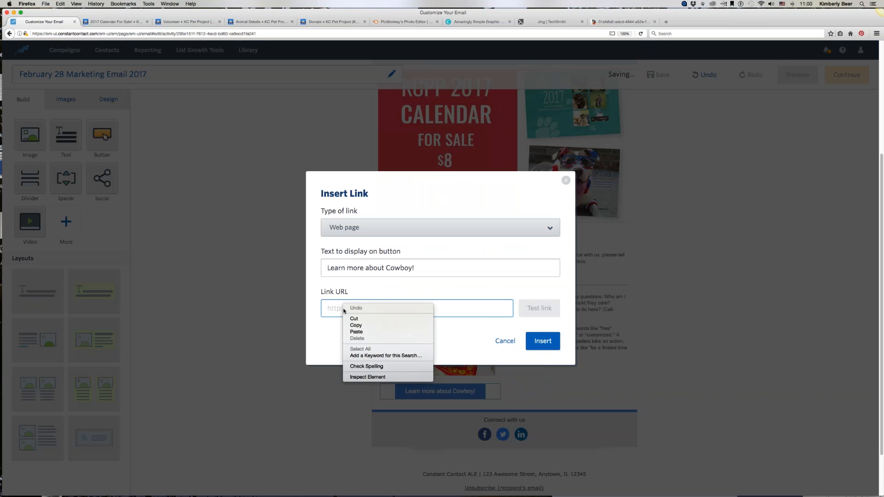
{"action": "left_click", "coordinate": [358, 332]}
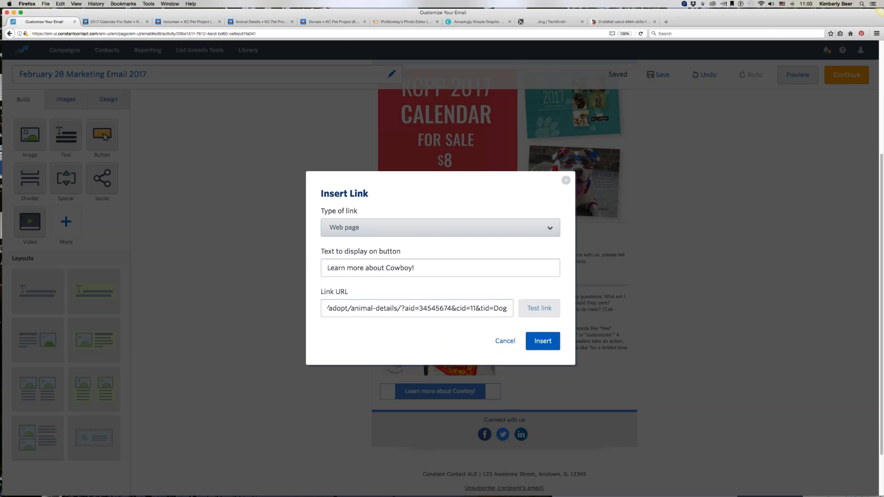
{"action": "left_click", "coordinate": [543, 341]}
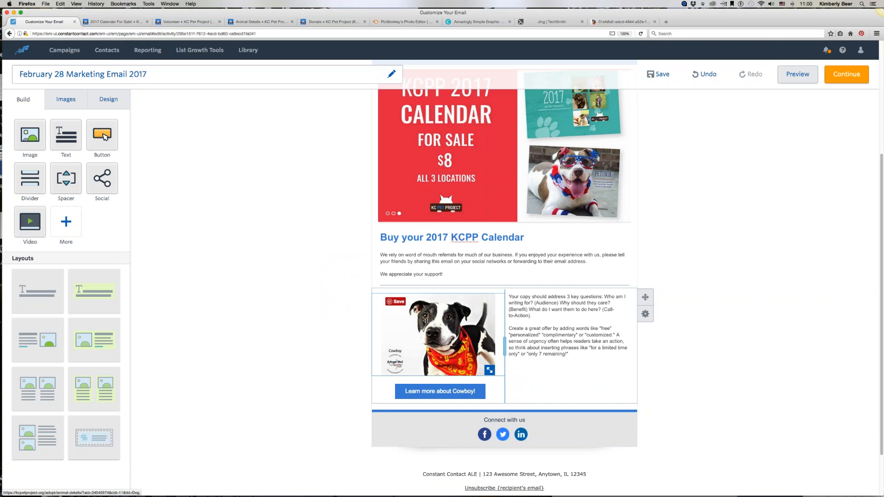
Step: Copy the opening part of Cowboy's description from his animal details page
{"action": "left_click", "coordinate": [249, 22]}
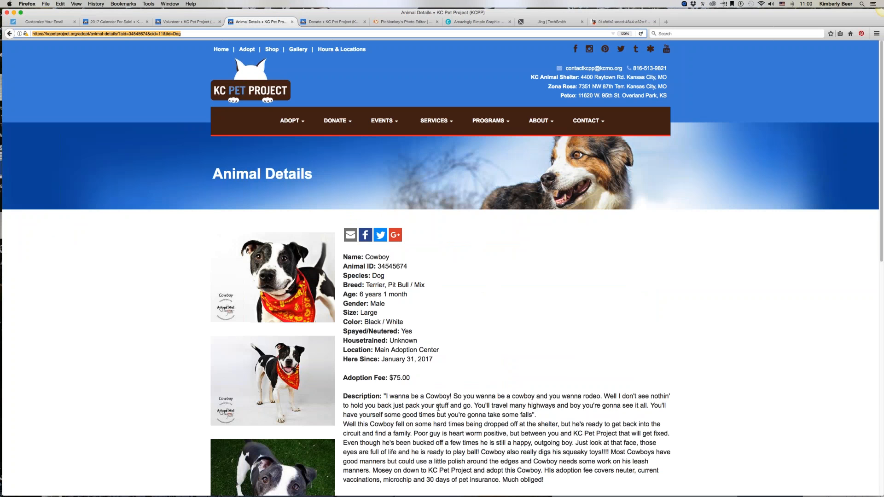
{"action": "scroll", "coordinate": [437, 408], "scroll_direction": "down", "scroll_amount": 6}
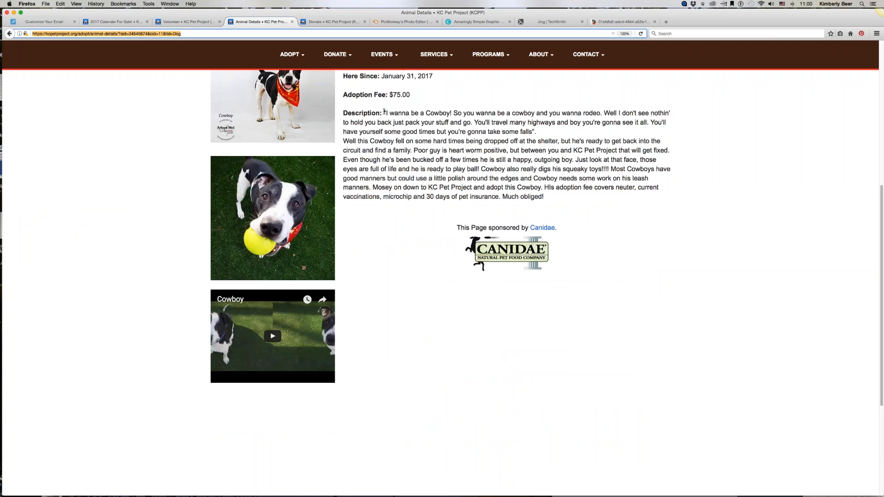
{"action": "left_click_drag", "start_coordinate": [384, 113], "coordinate": [670, 152]}
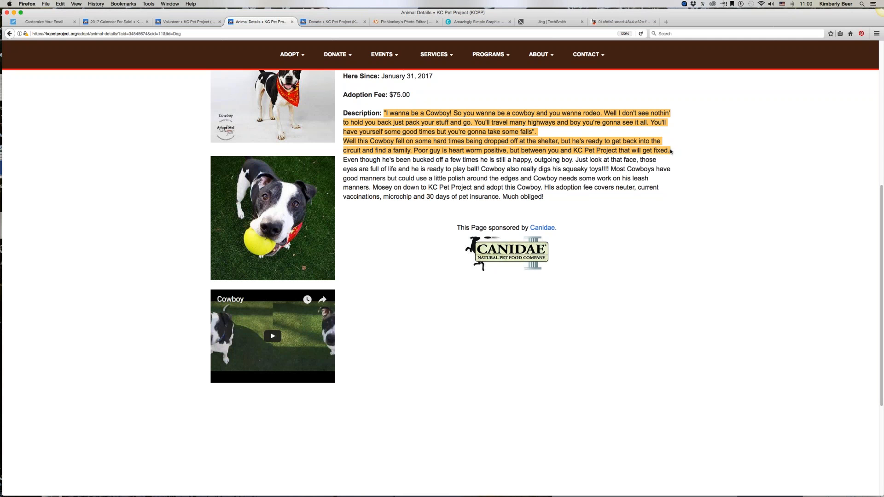
{"action": "right_click", "coordinate": [443, 142]}
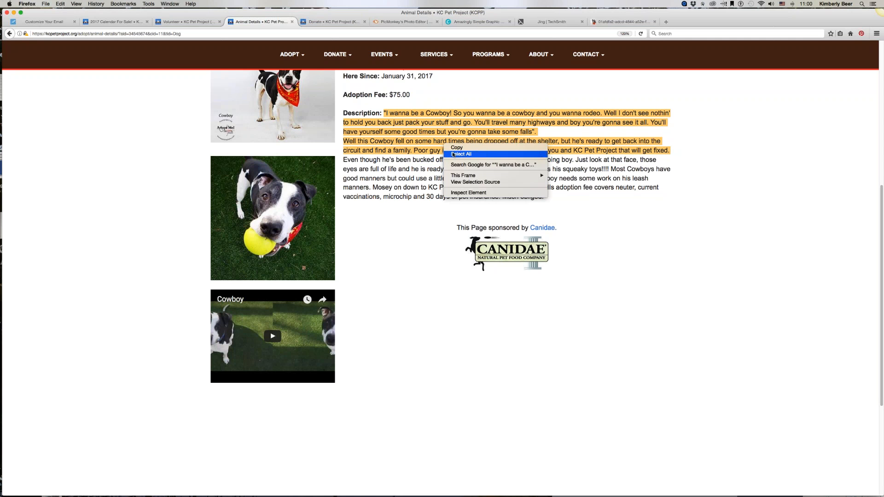
{"action": "left_click", "coordinate": [456, 147]}
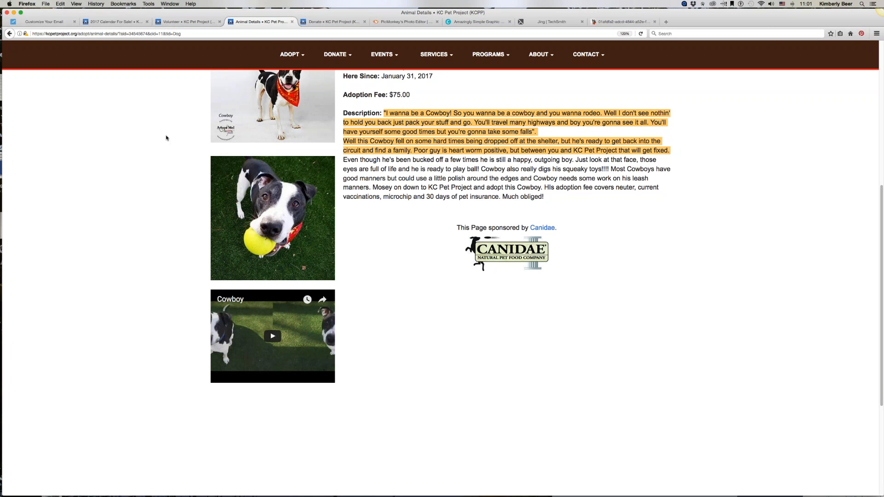
Step: Replace the placeholder text beside Cowboy's photo with the copied description from his animal details page
{"action": "scroll", "coordinate": [165, 138], "scroll_direction": "up", "scroll_amount": 5}
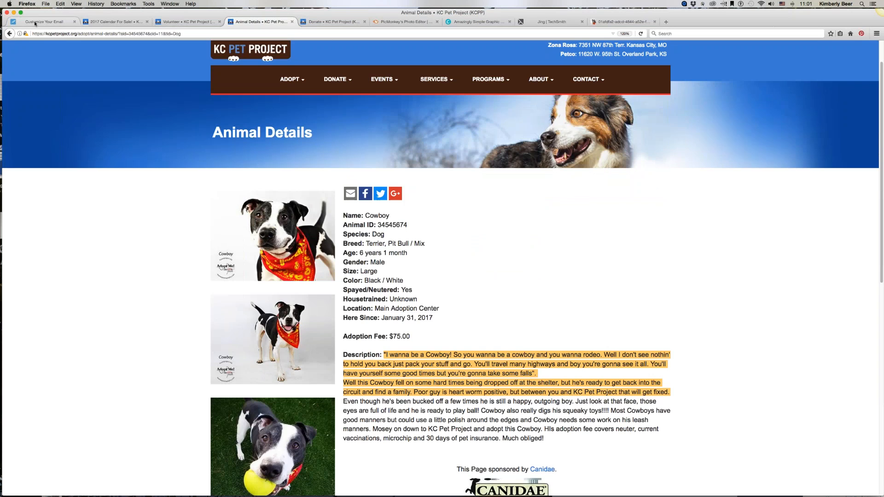
{"action": "left_click", "coordinate": [44, 21]}
{"action": "left_click", "coordinate": [569, 356]}
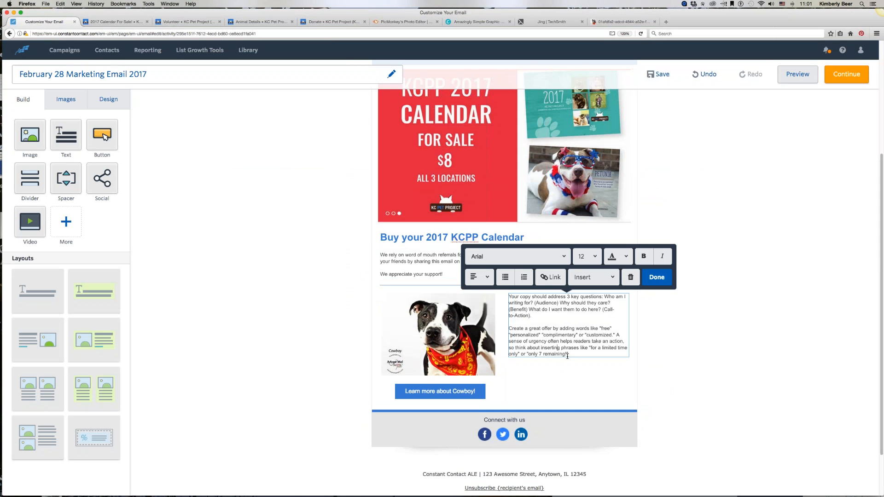
{"action": "left_click_drag", "start_coordinate": [568, 355], "coordinate": [508, 294]}
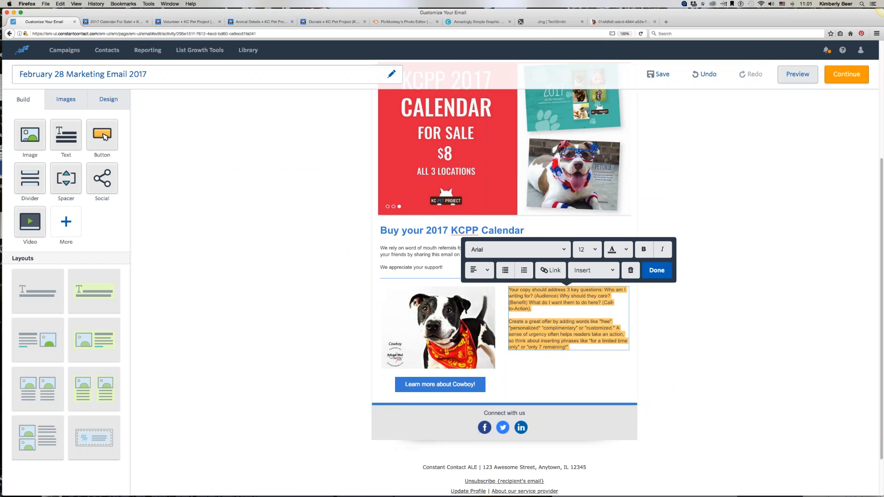
{"action": "key", "text": "BackSpace"}
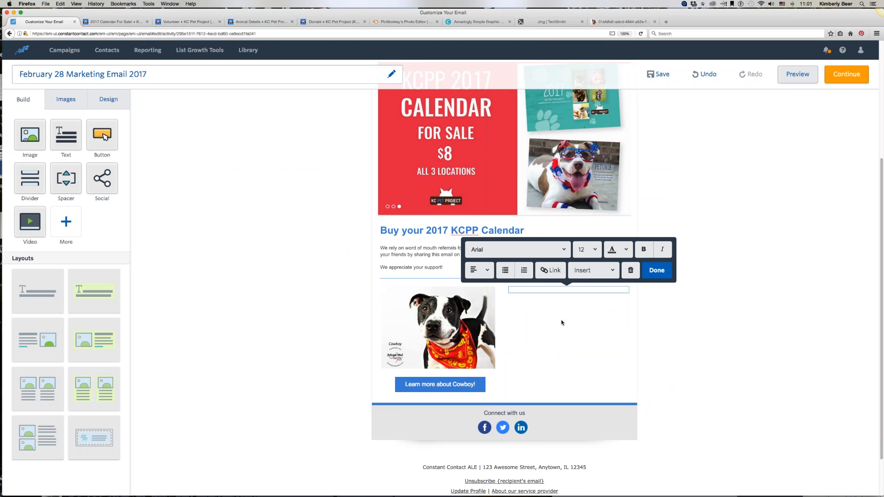
{"action": "right_click", "coordinate": [509, 289]}
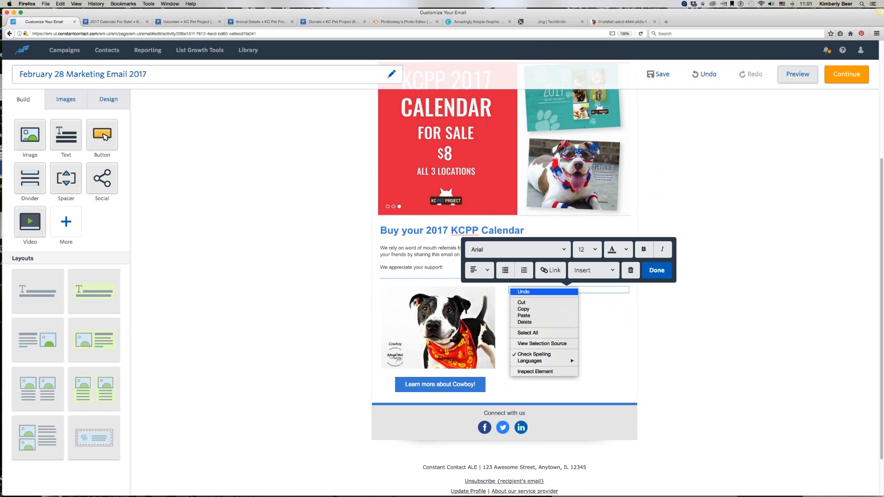
{"action": "left_click", "coordinate": [530, 316]}
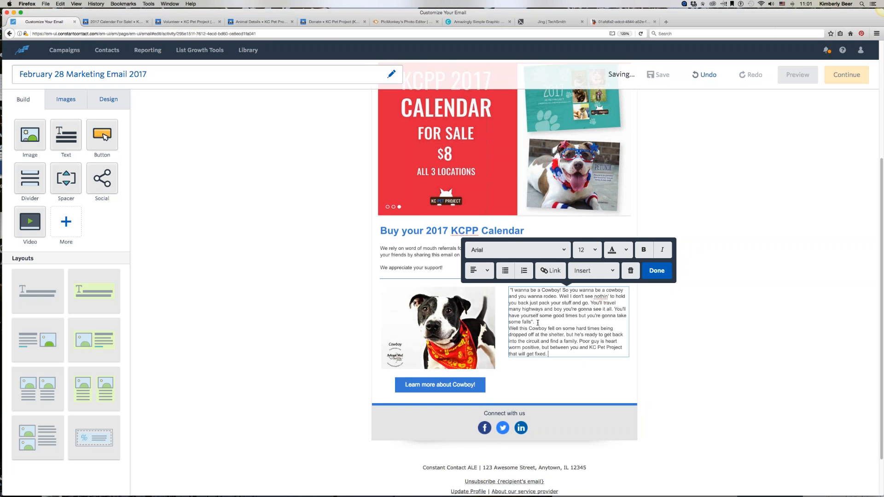
Step: Split the description into two paragraphs after the quoted opening and finish editing the text block
{"action": "left_click", "coordinate": [537, 322]}
{"action": "key", "text": "Return"}
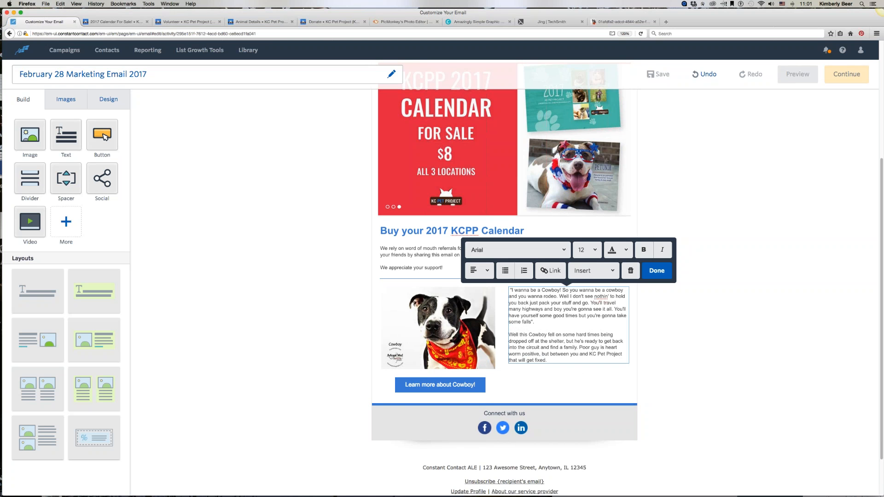
{"action": "left_click", "coordinate": [655, 275]}
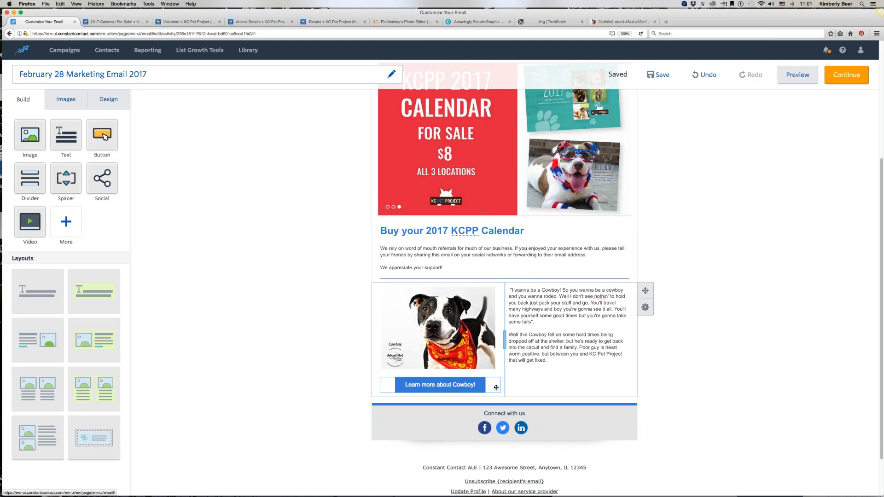
Step: Move the "Learn more about Cowboy!" button into its own row beneath the photo and description, and add a divider below it
{"action": "left_click_drag", "start_coordinate": [499, 386], "coordinate": [500, 394]}
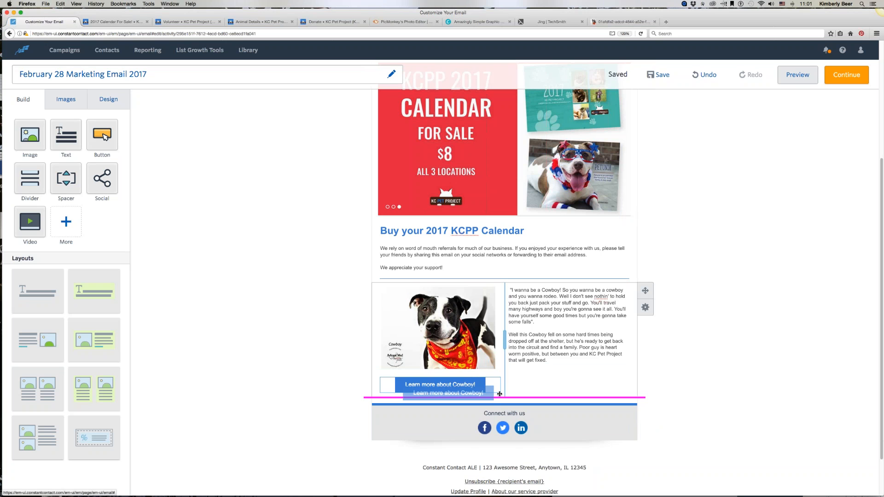
{"action": "left_click_drag", "start_coordinate": [499, 394], "coordinate": [499, 393]}
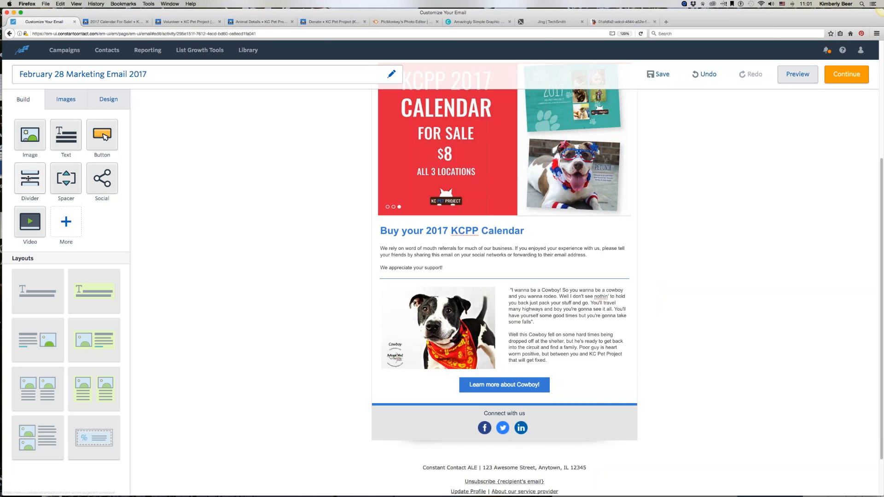
{"action": "left_click_drag", "start_coordinate": [30, 177], "coordinate": [428, 377]}
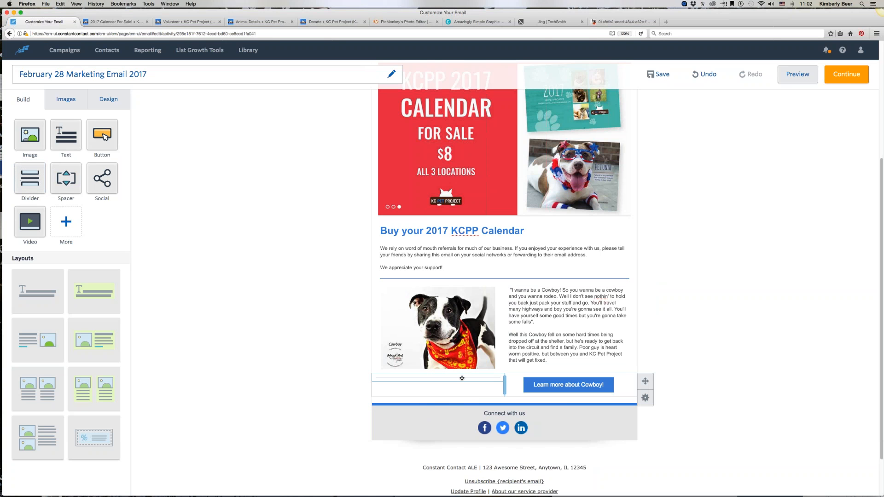
{"action": "left_click_drag", "start_coordinate": [470, 402], "coordinate": [503, 404]}
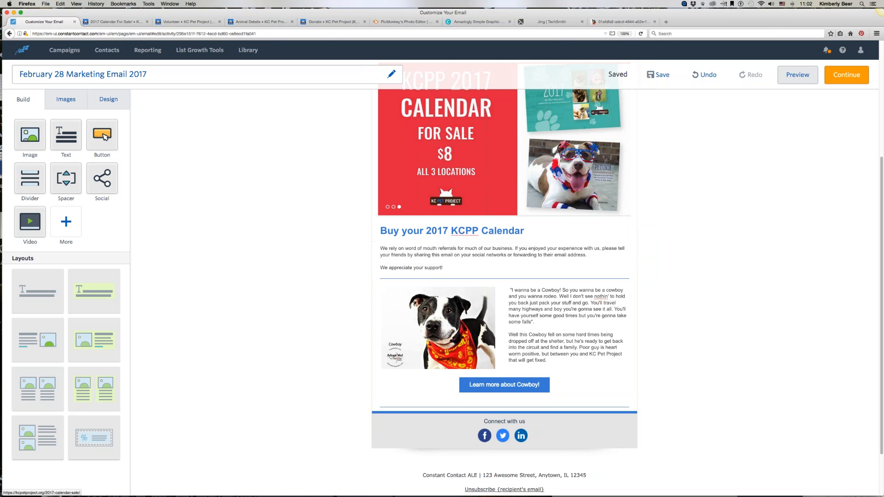
Step: Close the unneeded browser tabs, including Cowboy's animal details page
{"action": "left_click", "coordinate": [582, 22]}
{"action": "left_click", "coordinate": [582, 22]}
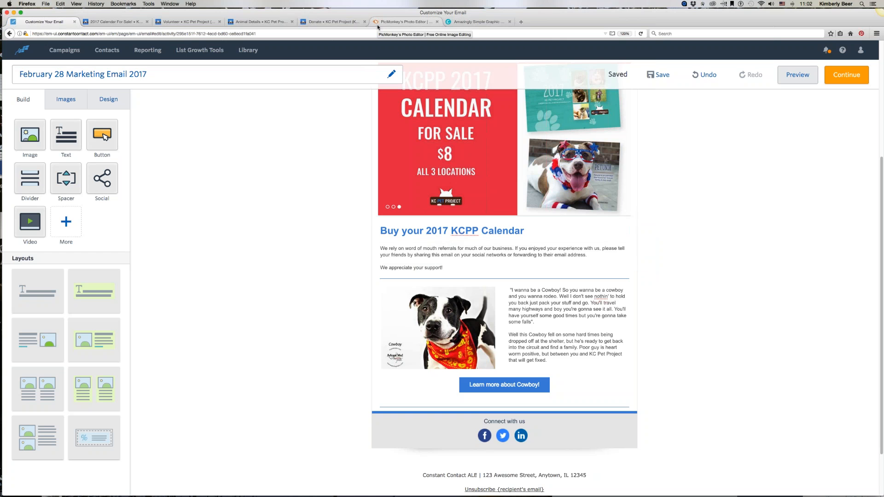
{"action": "left_click", "coordinate": [292, 22]}
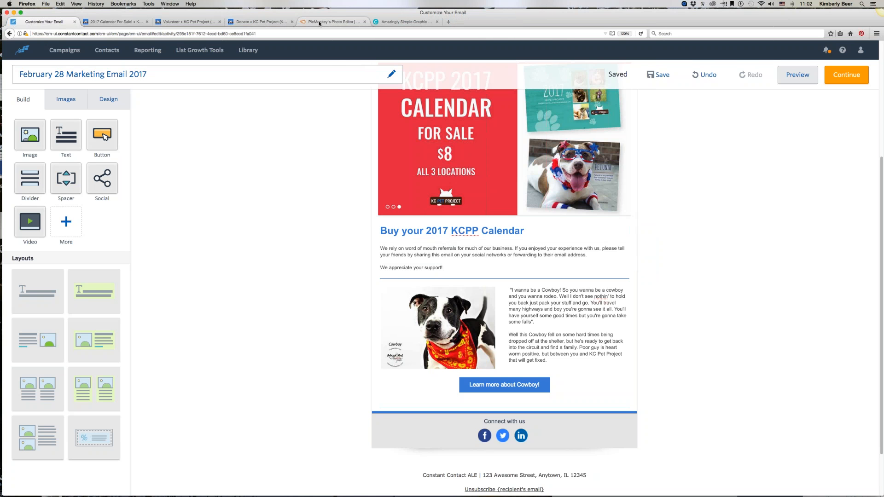
Step: Switch to the PicMonkey tab and copy its web address
{"action": "left_click", "coordinate": [317, 23]}
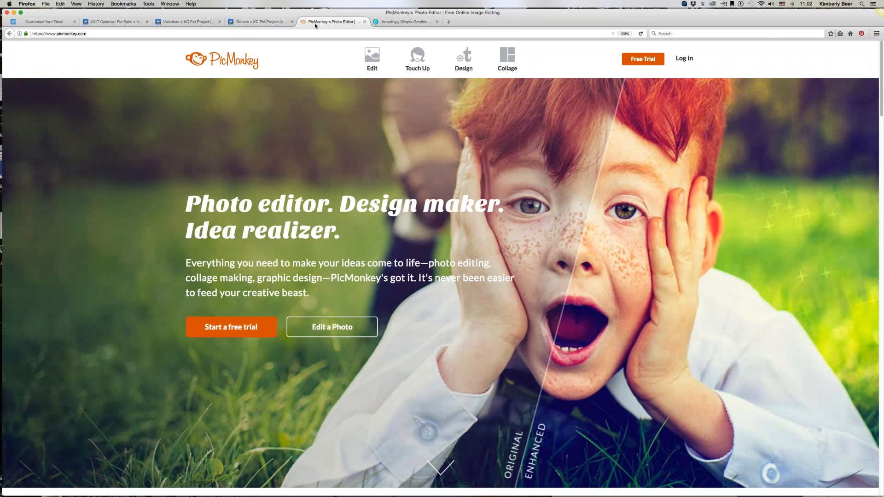
{"action": "left_click", "coordinate": [252, 35]}
{"action": "key", "text": "super+c"}
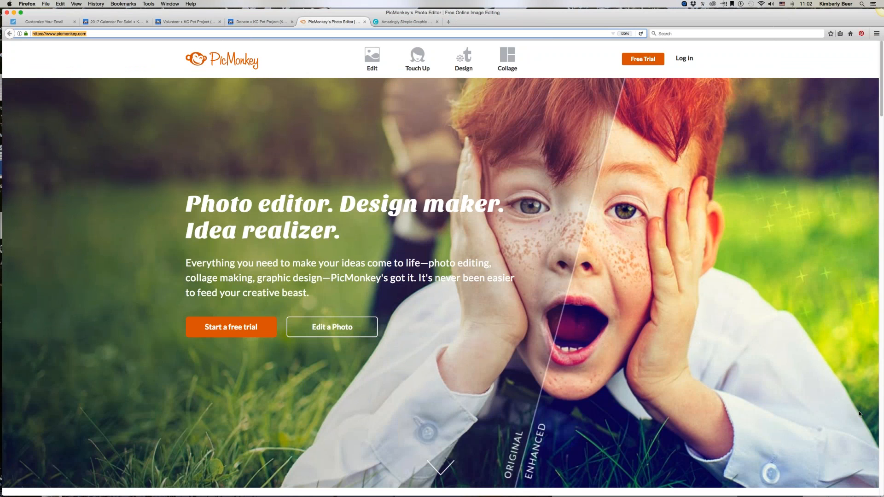
{"action": "left_click", "coordinate": [846, 404]}
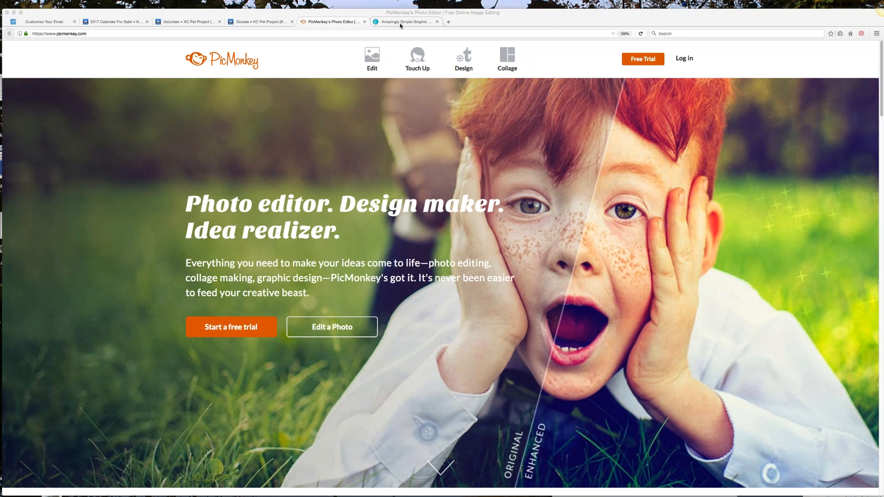
Step: Switch to the Canva tab and copy its web address
{"action": "left_click", "coordinate": [364, 22]}
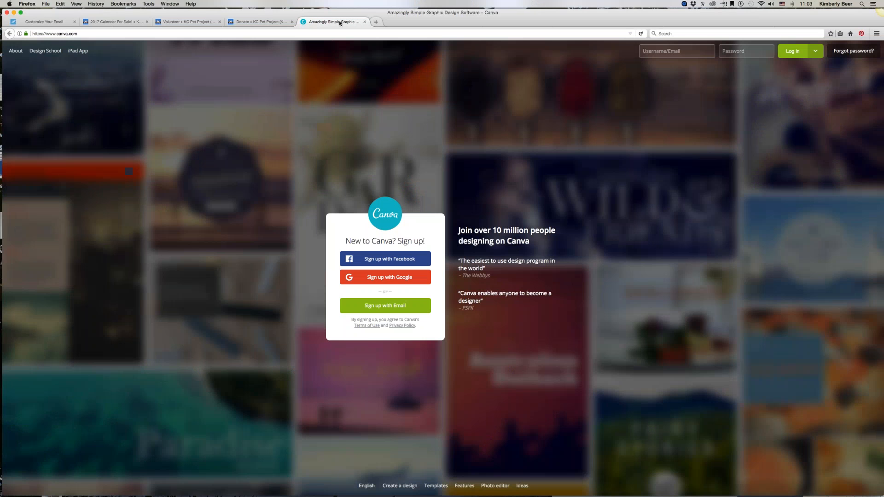
{"action": "left_click", "coordinate": [68, 31]}
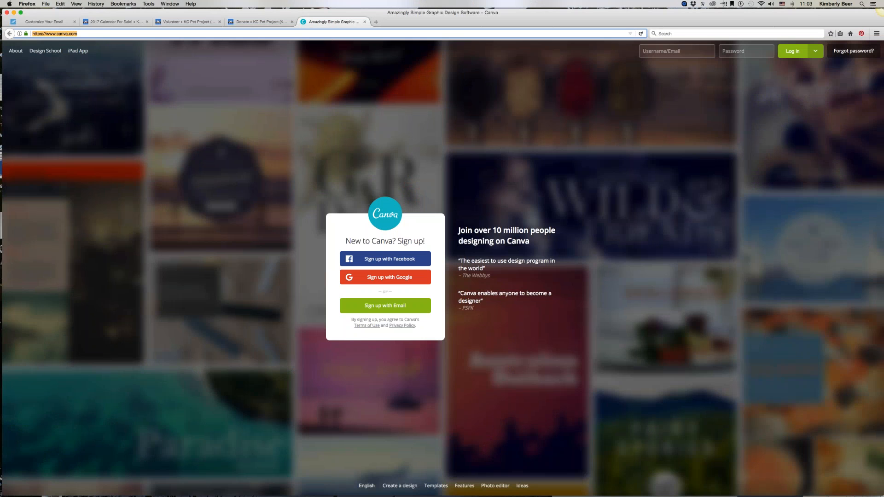
{"action": "right_click", "coordinate": [63, 31]}
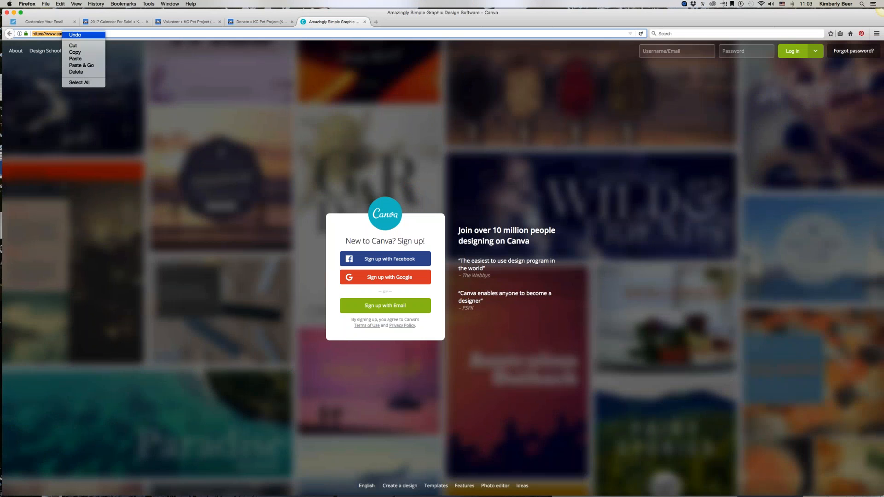
{"action": "left_click", "coordinate": [75, 53]}
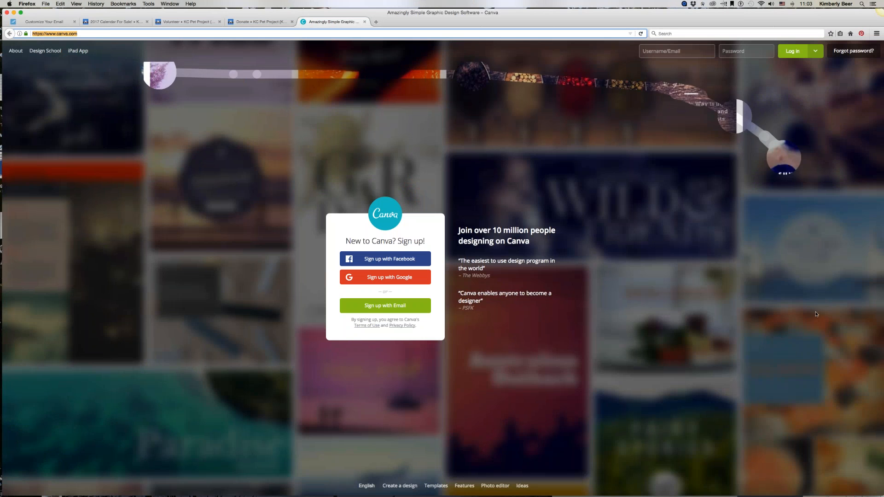
{"action": "key", "text": "super+Tab"}
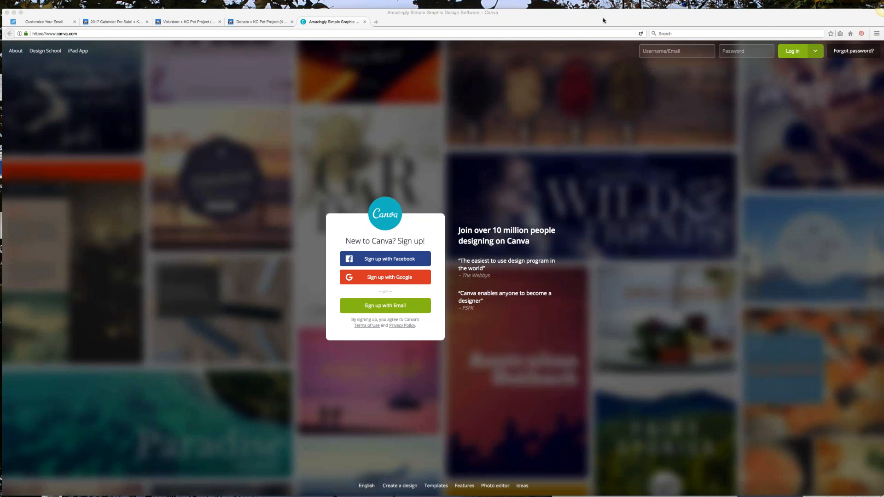
Step: Close the Canva tab and return to the email editor
{"action": "left_click", "coordinate": [365, 21]}
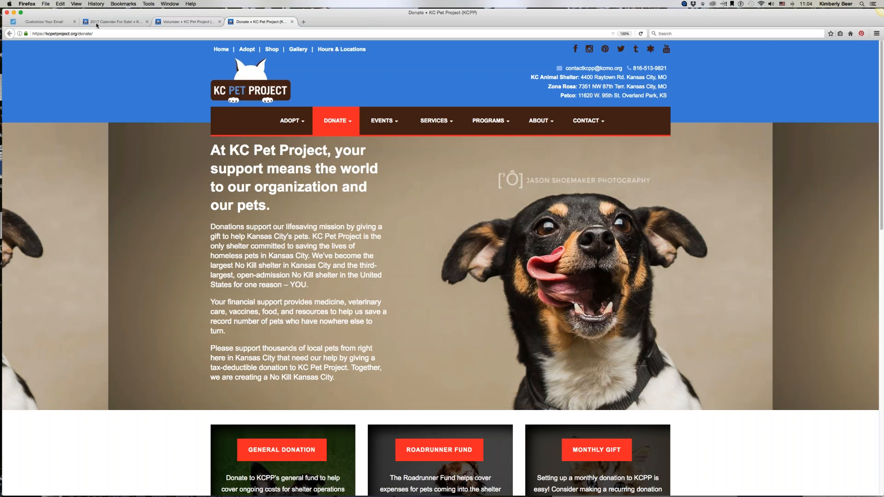
{"action": "left_click", "coordinate": [37, 22]}
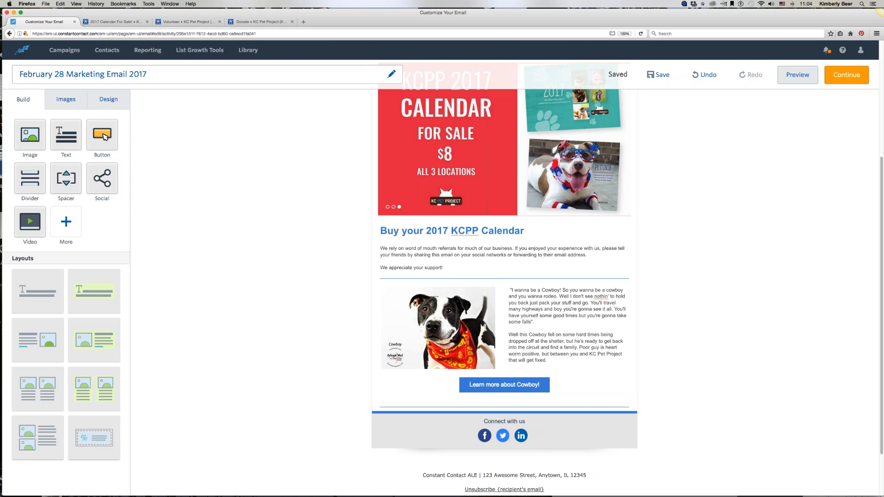
{"action": "scroll", "coordinate": [341, 240], "scroll_direction": "up", "scroll_amount": 4}
{"action": "scroll", "coordinate": [277, 251], "scroll_direction": "down", "scroll_amount": 5}
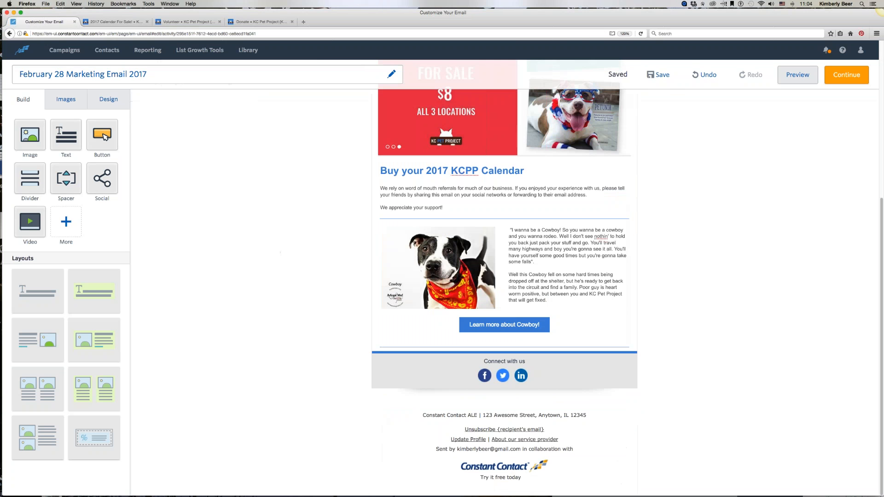
Step: Copy the share link of the KC Pet Project video on the Volunteer page and return to the email
{"action": "left_click", "coordinate": [189, 21]}
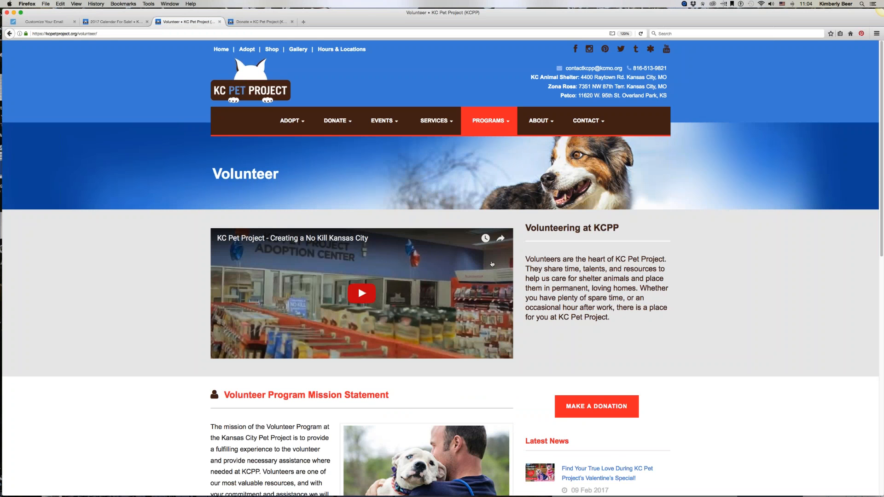
{"action": "left_click", "coordinate": [500, 238]}
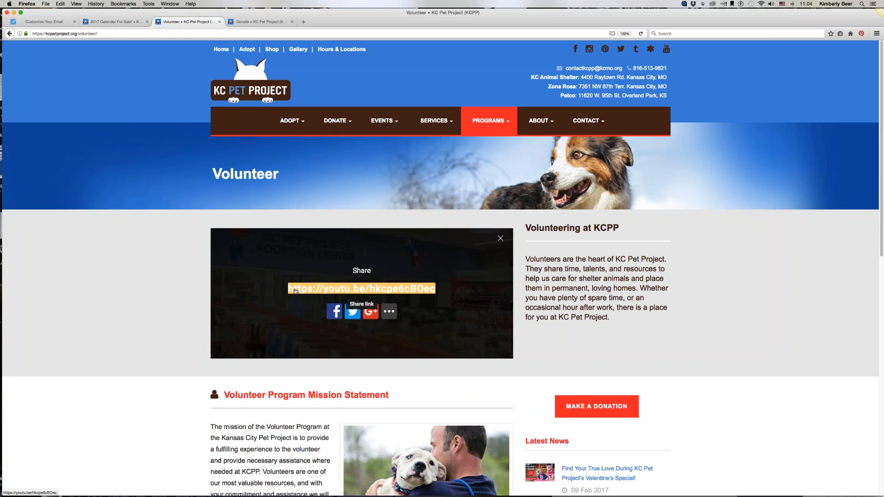
{"action": "right_click", "coordinate": [295, 290]}
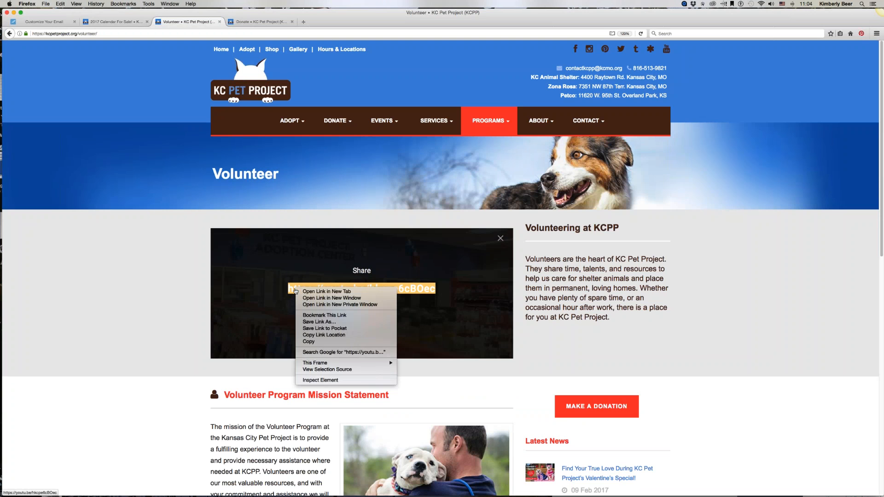
{"action": "left_click", "coordinate": [308, 342]}
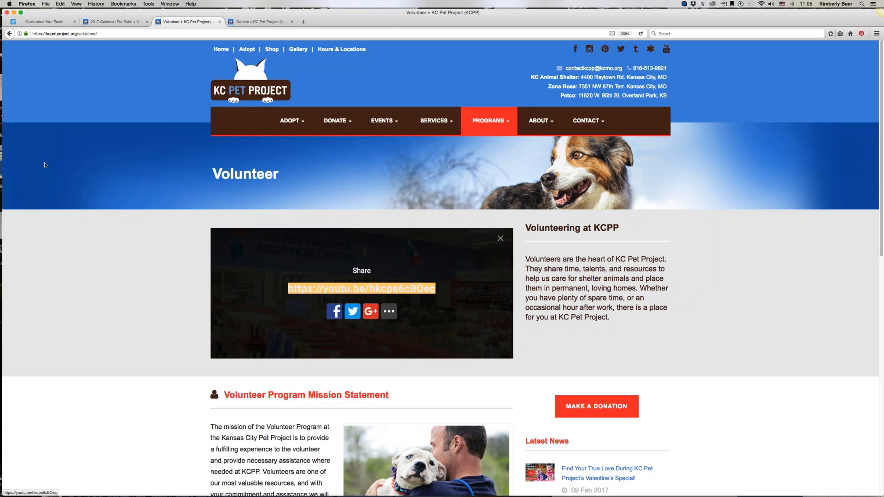
{"action": "left_click", "coordinate": [44, 21]}
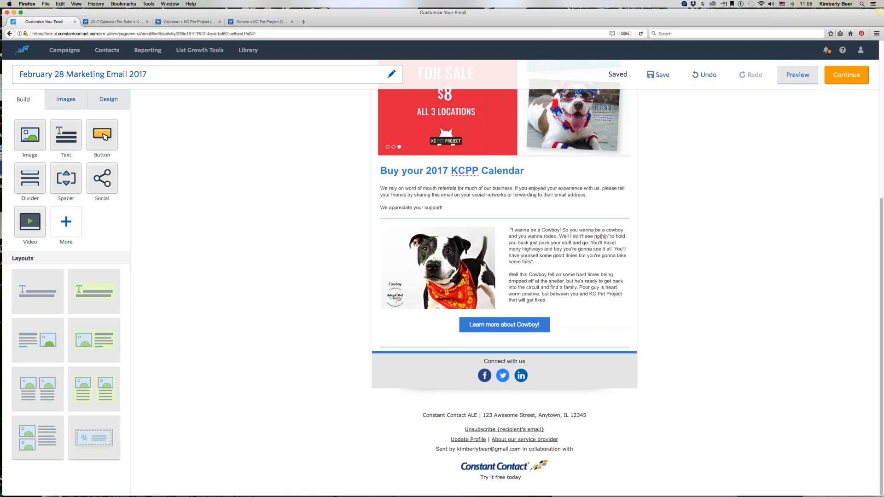
{"action": "left_click_drag", "start_coordinate": [30, 220], "coordinate": [465, 350]}
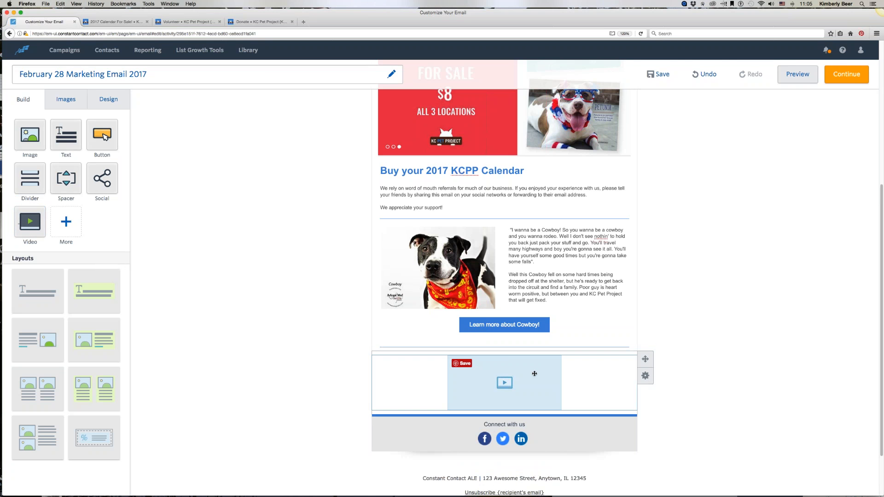
{"action": "left_click", "coordinate": [533, 374]}
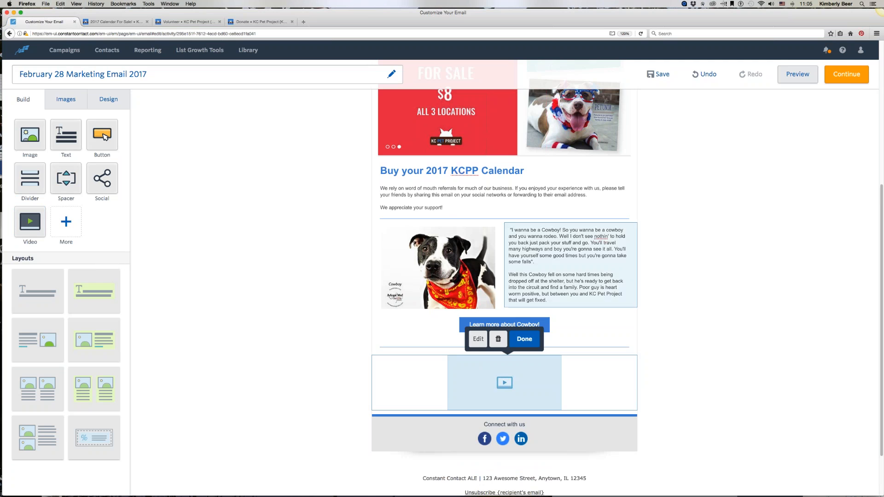
{"action": "left_click", "coordinate": [478, 339]}
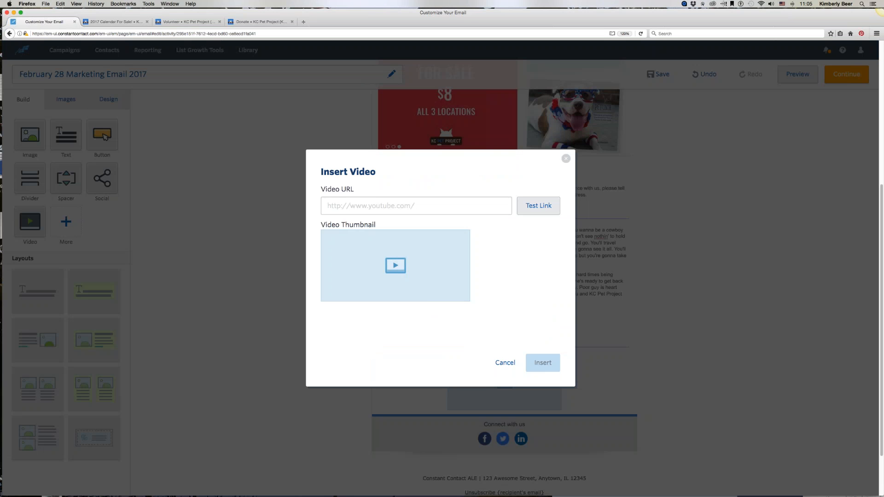
{"action": "right_click", "coordinate": [334, 207]}
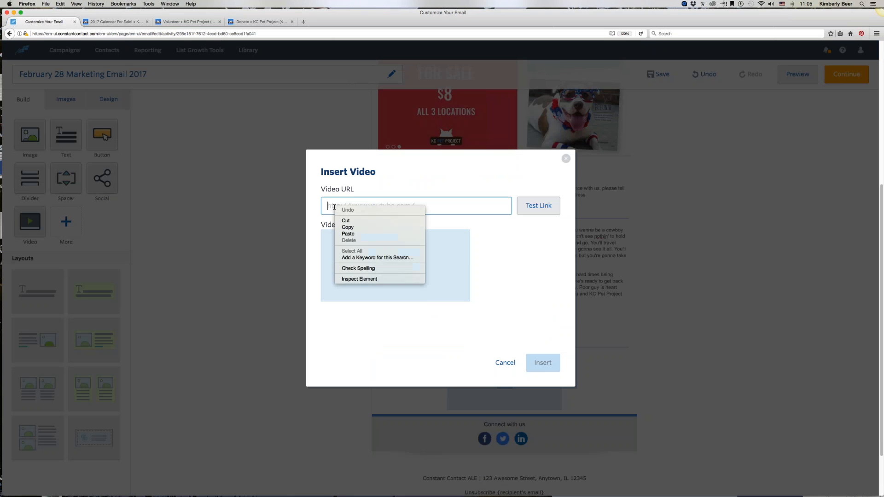
{"action": "left_click", "coordinate": [350, 234]}
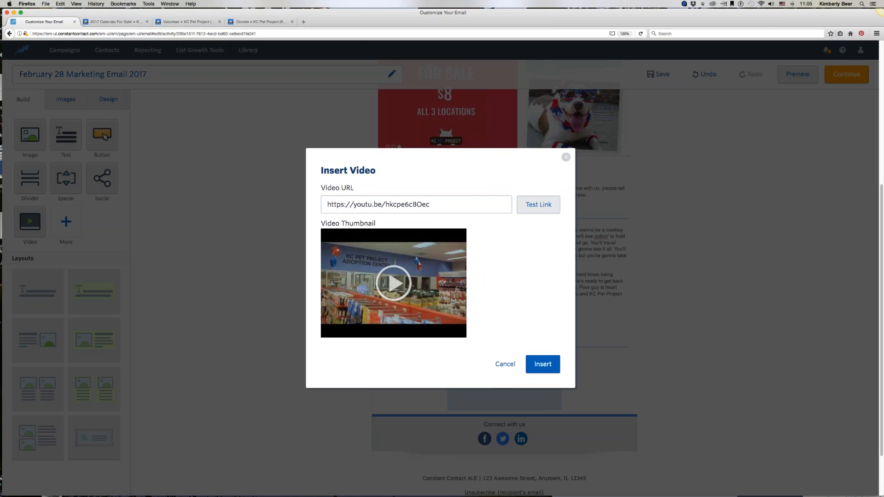
{"action": "left_click", "coordinate": [543, 364]}
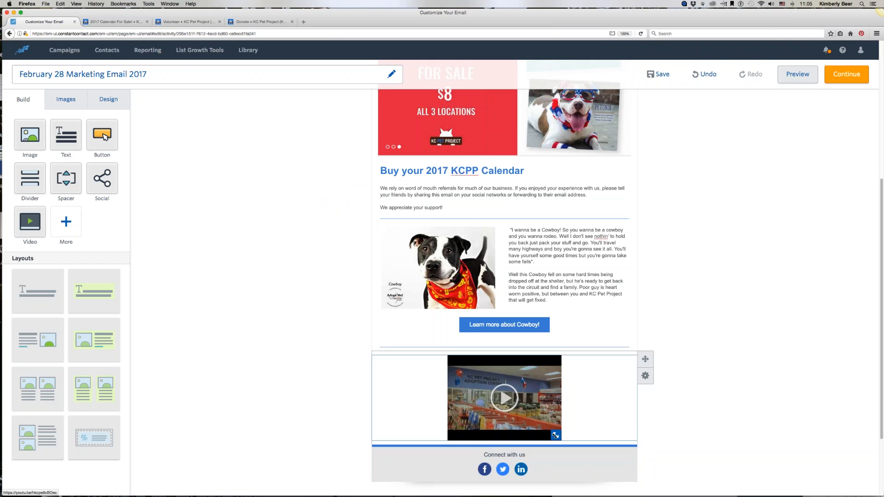
Step: Add a Text block below the video reading "Tell people what the video is about, length and why they would want to watch or a call action after watched."
{"action": "scroll", "coordinate": [583, 398], "scroll_direction": "down", "scroll_amount": 5}
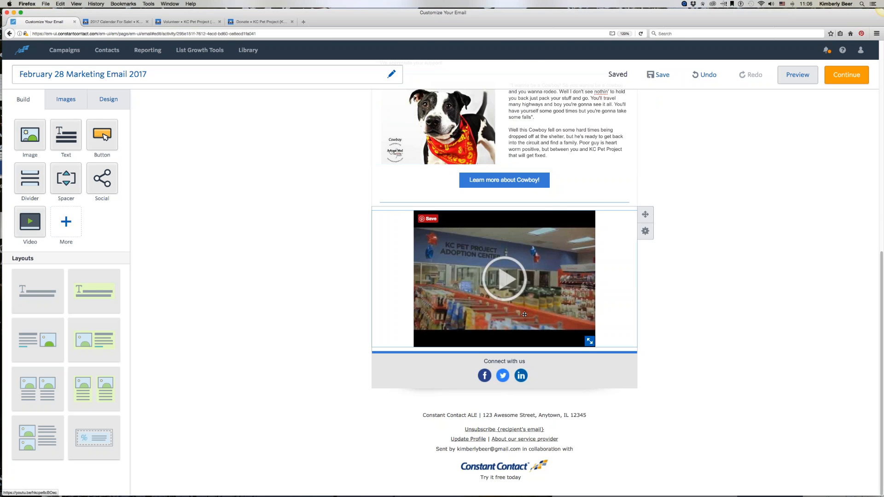
{"action": "scroll", "coordinate": [524, 314], "scroll_direction": "up", "scroll_amount": 10}
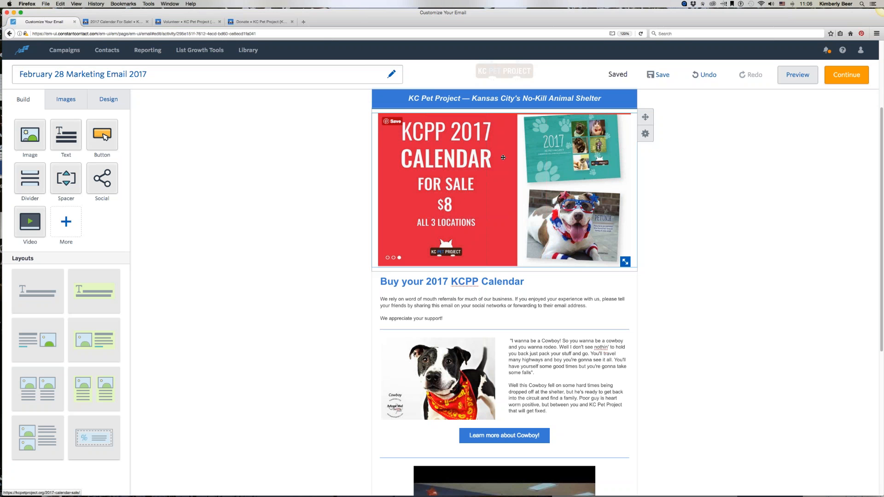
{"action": "scroll", "coordinate": [503, 157], "scroll_direction": "down", "scroll_amount": 1}
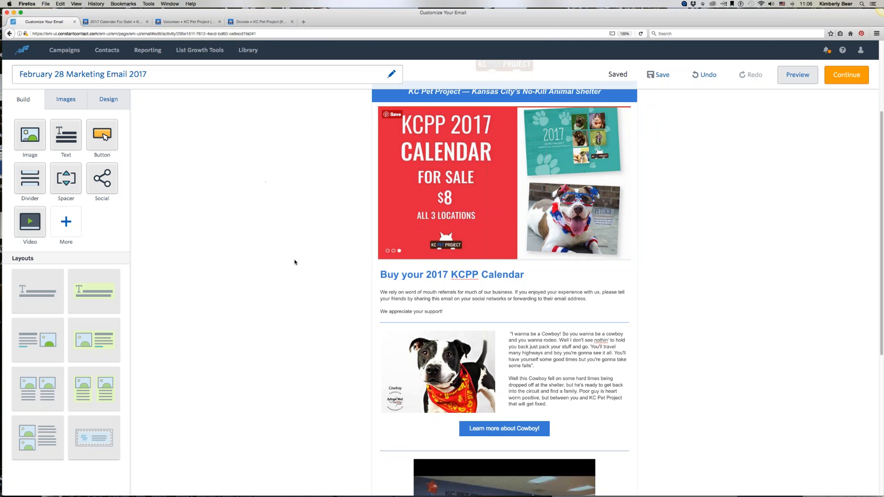
{"action": "scroll", "coordinate": [295, 263], "scroll_direction": "down", "scroll_amount": 5}
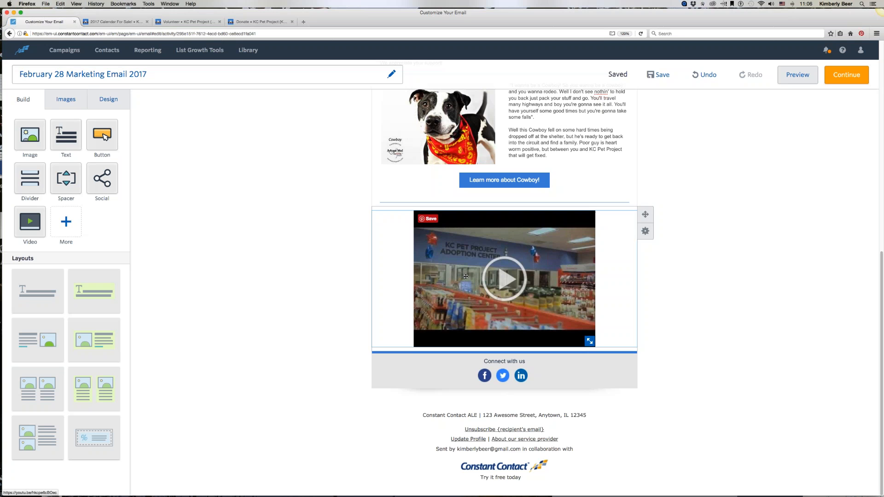
{"action": "left_click_drag", "start_coordinate": [69, 140], "coordinate": [457, 352]}
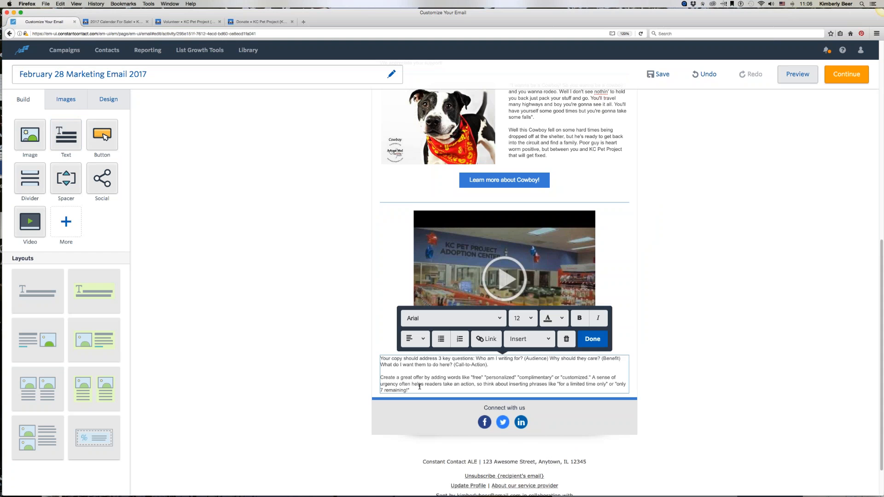
{"action": "left_click_drag", "start_coordinate": [410, 391], "coordinate": [379, 356]}
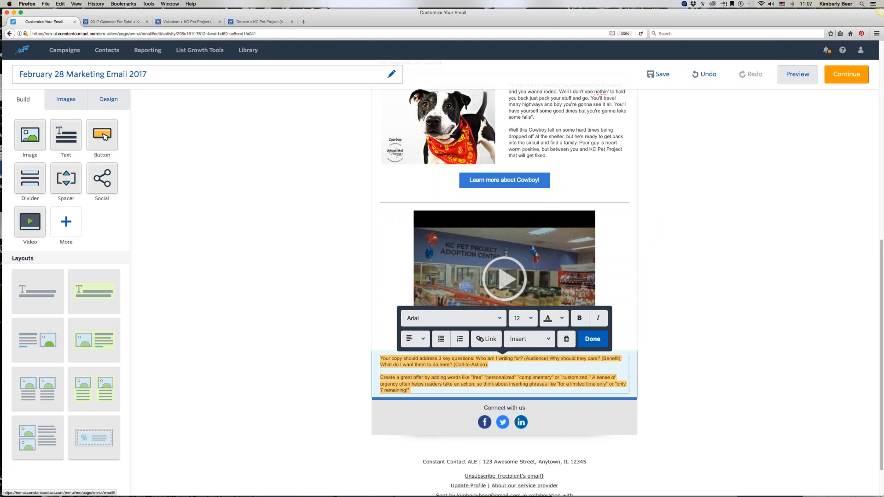
{"action": "type", "text": "Tell people what t"}
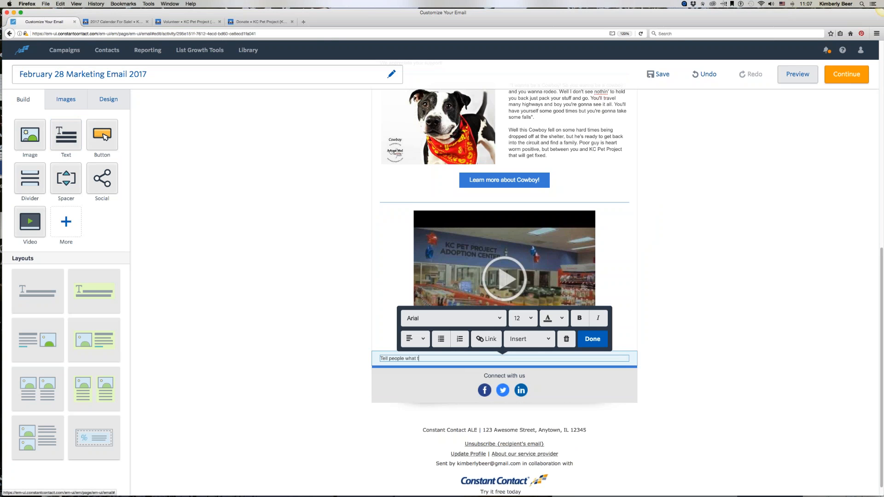
{"action": "type", "text": "he video is about, l"}
{"action": "type", "text": "ength and why they would want to watch or a call action"}
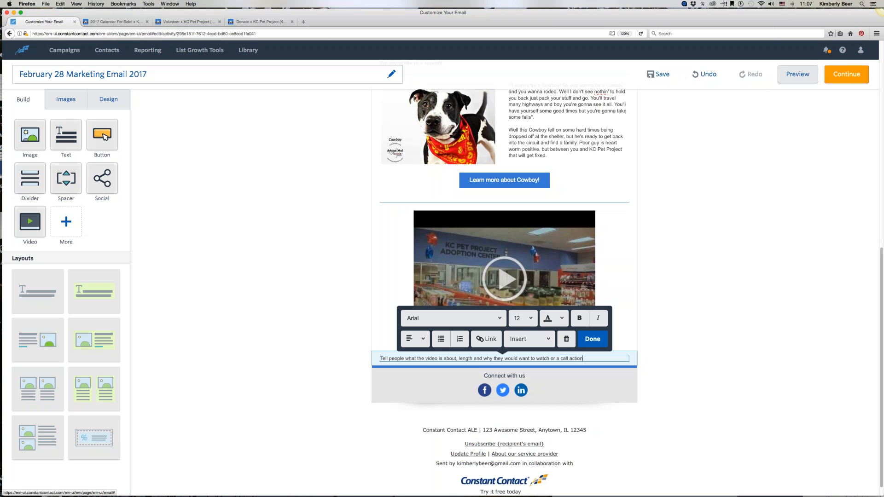
{"action": "type", "text": " after wat"}
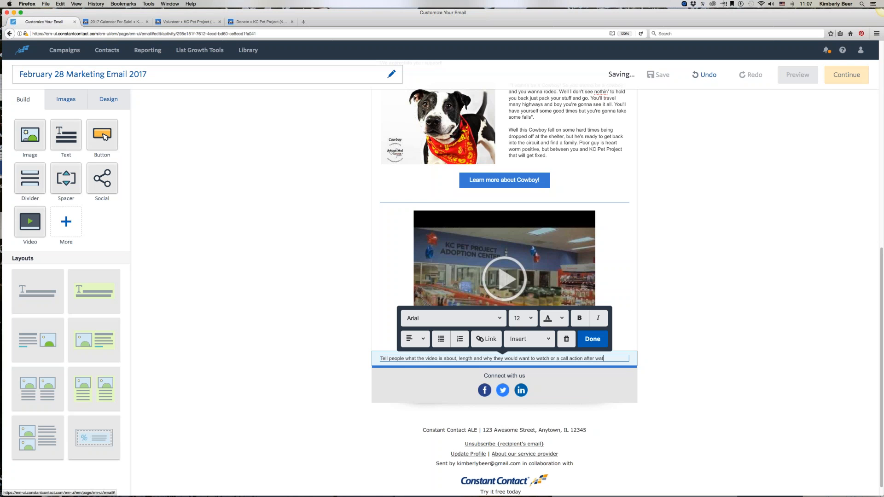
{"action": "type", "text": "ched."}
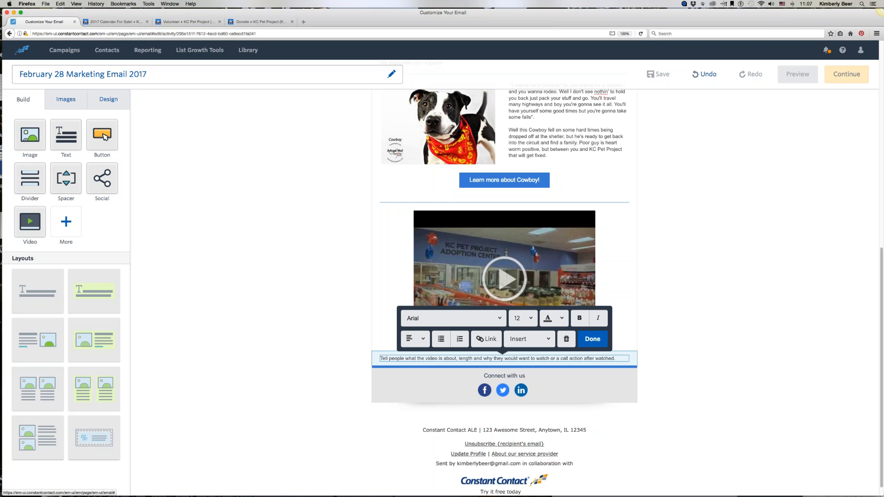
{"action": "left_click", "coordinate": [593, 339]}
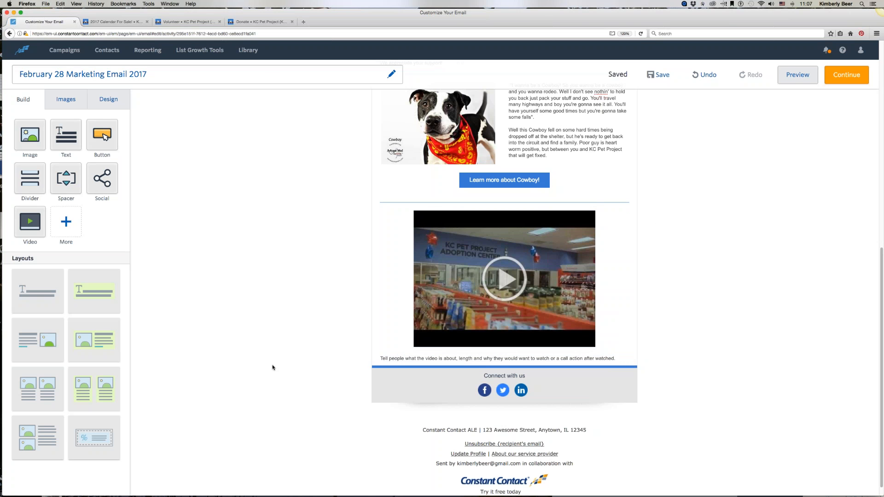
Step: Edit the social icons block, removing LinkedIn and adding YouTube and Instagram networks
{"action": "scroll", "coordinate": [273, 367], "scroll_direction": "up", "scroll_amount": 7}
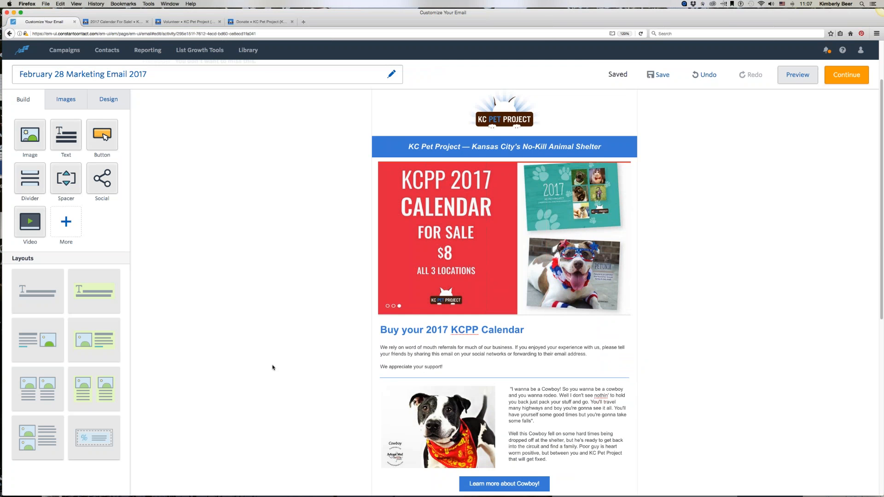
{"action": "scroll", "coordinate": [272, 368], "scroll_direction": "down", "scroll_amount": 7}
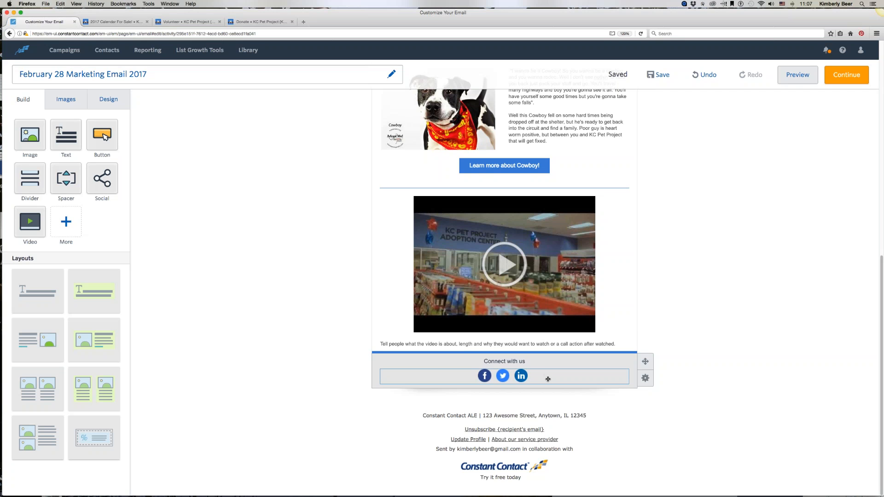
{"action": "left_click", "coordinate": [478, 363]}
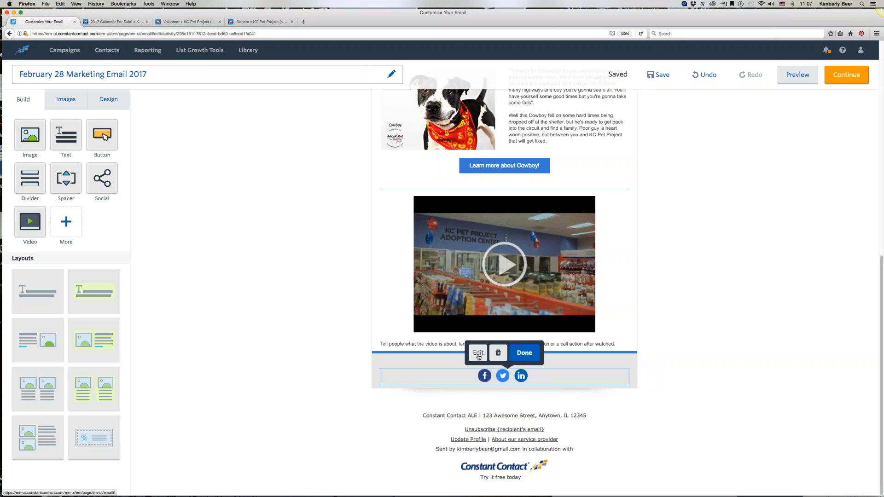
{"action": "left_click", "coordinate": [479, 355]}
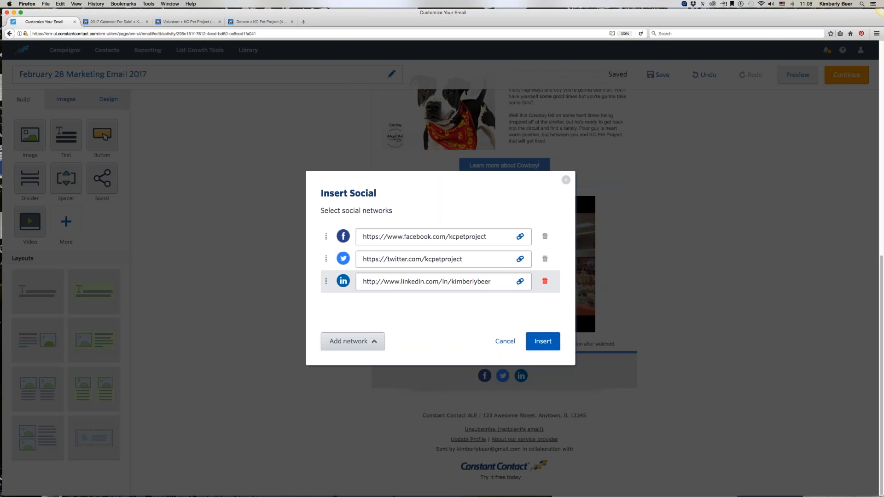
{"action": "left_click", "coordinate": [544, 281]}
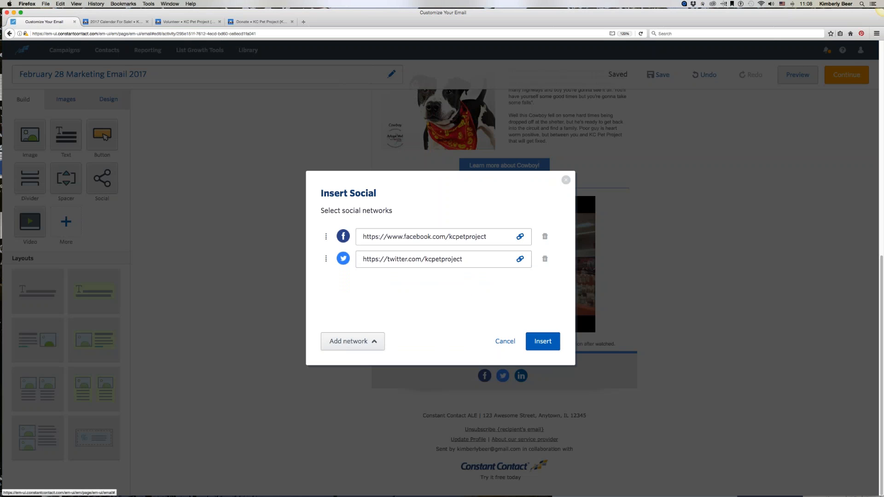
{"action": "left_click", "coordinate": [342, 343]}
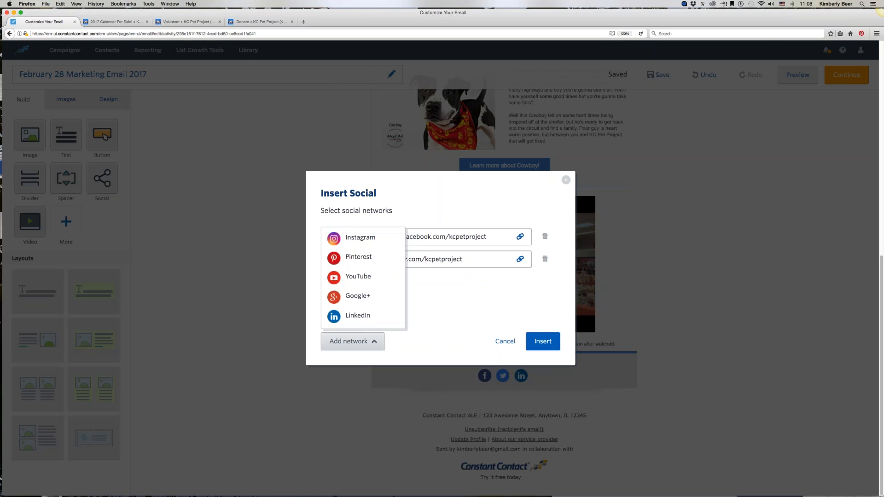
{"action": "left_click", "coordinate": [358, 276]}
{"action": "left_click", "coordinate": [353, 341]}
{"action": "left_click", "coordinate": [348, 259]}
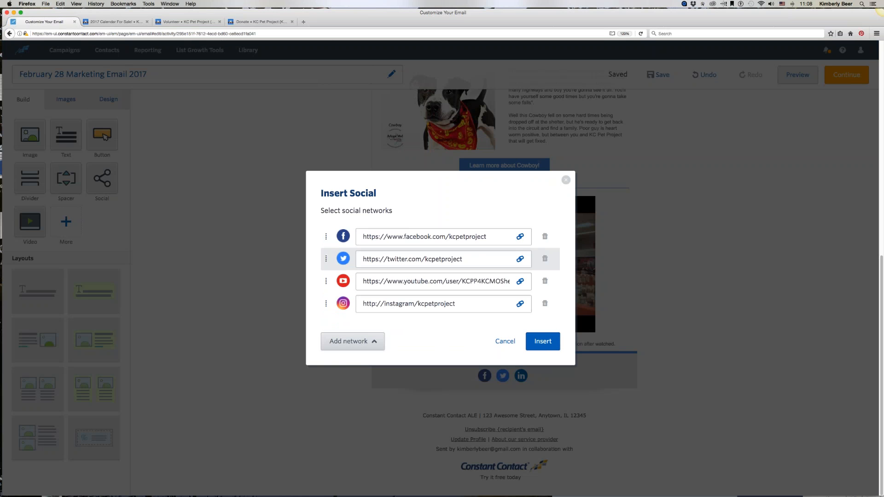
Step: Check the social network links and insert the updated social icons block
{"action": "left_click", "coordinate": [349, 341]}
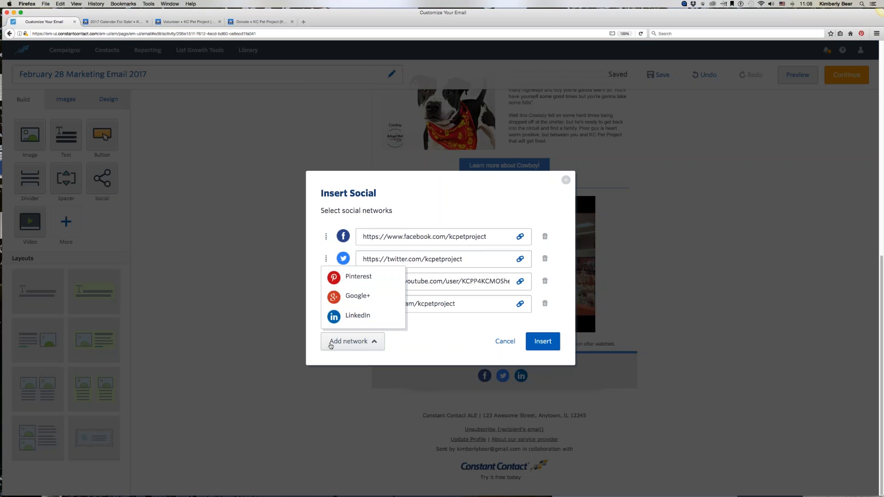
{"action": "left_click", "coordinate": [421, 346]}
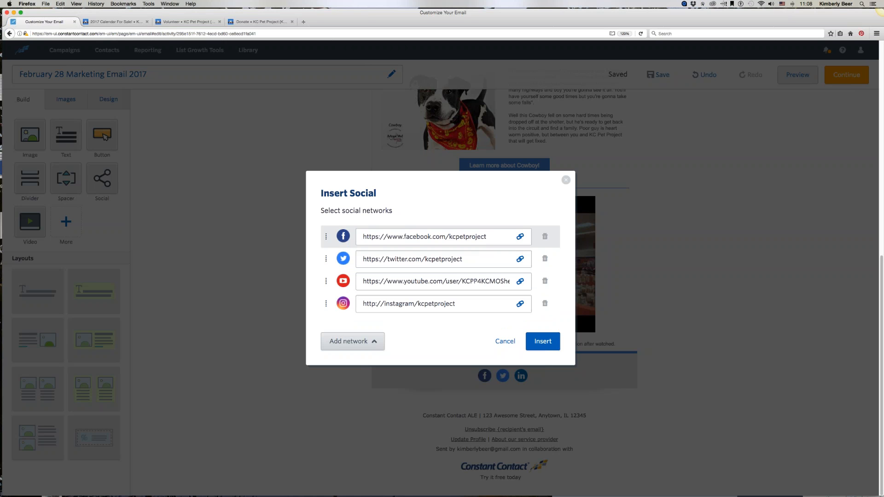
{"action": "left_click_drag", "start_coordinate": [361, 236], "coordinate": [493, 237]}
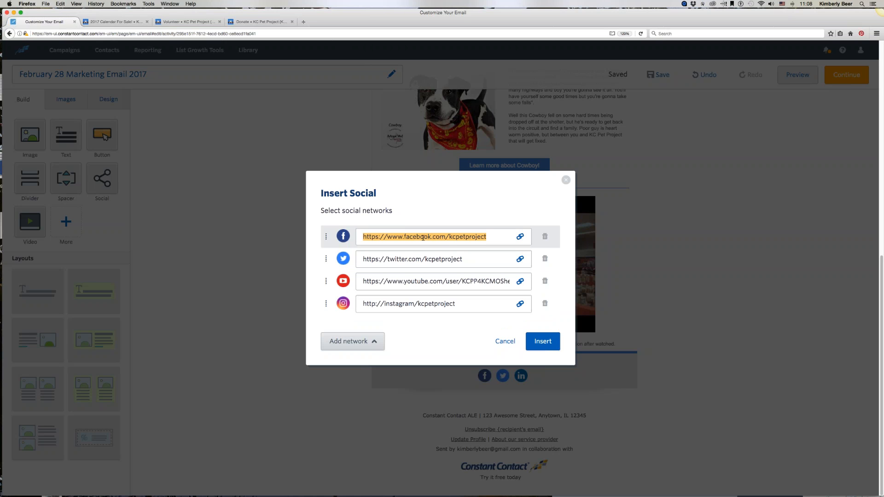
{"action": "left_click", "coordinate": [462, 259]}
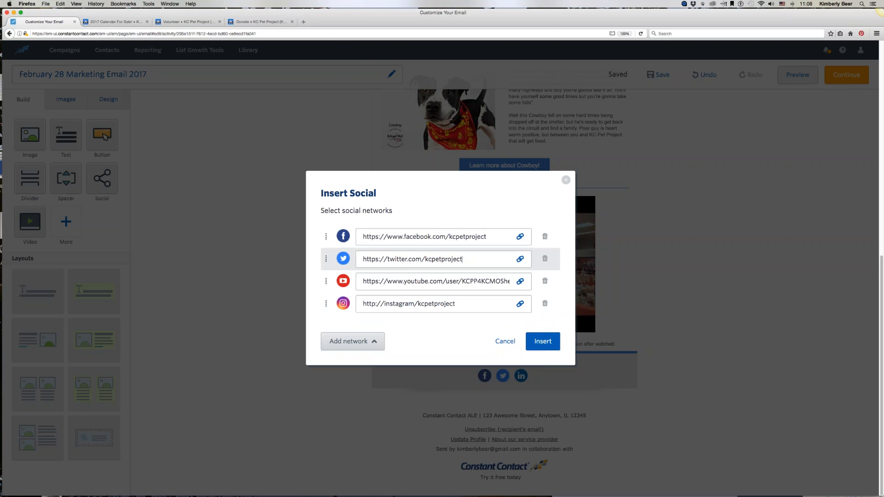
{"action": "left_click", "coordinate": [407, 285]}
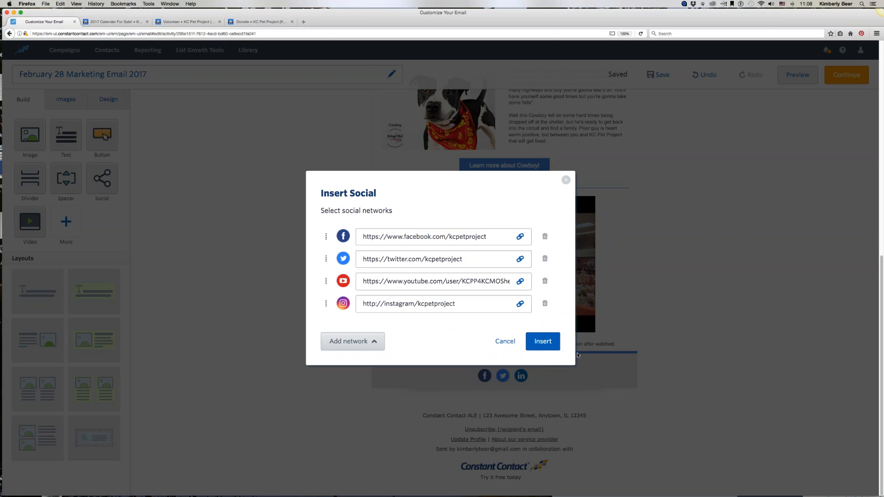
{"action": "left_click", "coordinate": [541, 346]}
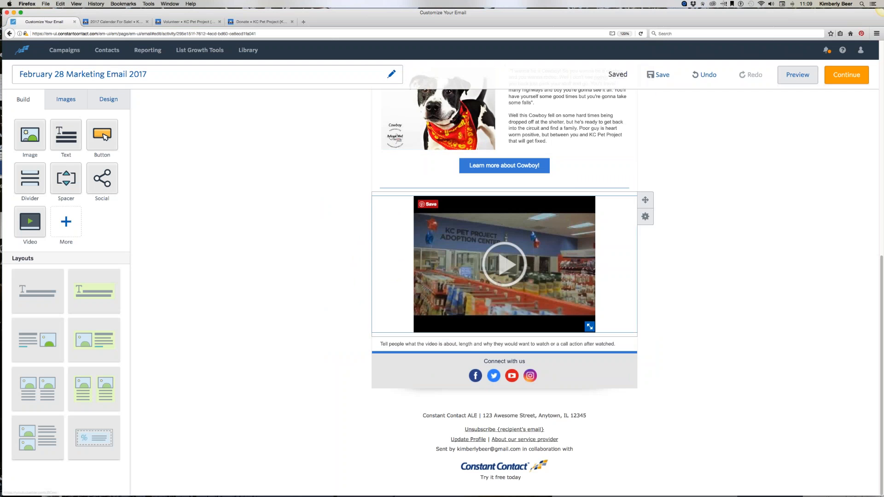
Step: Open the email header settings and set the From Name to Callie the Cat at KCPP
{"action": "scroll", "coordinate": [199, 176], "scroll_direction": "up", "scroll_amount": 10}
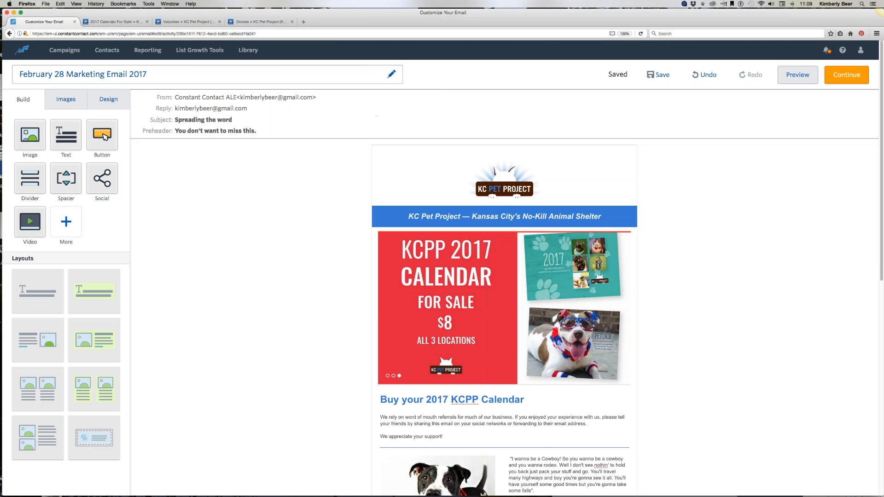
{"action": "left_click", "coordinate": [373, 115]}
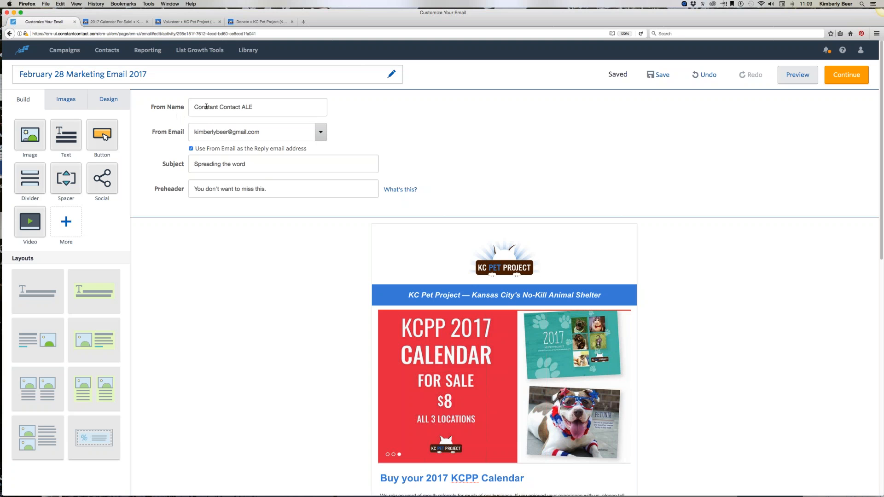
{"action": "triple_click", "coordinate": [235, 106]}
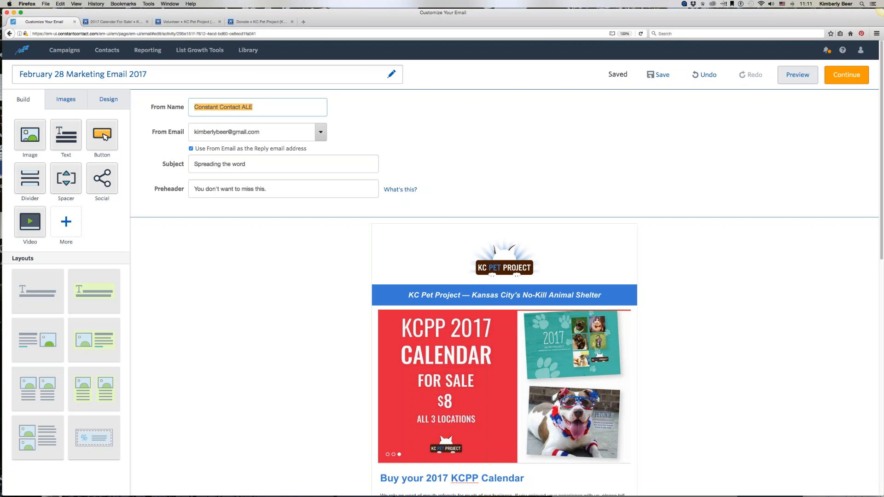
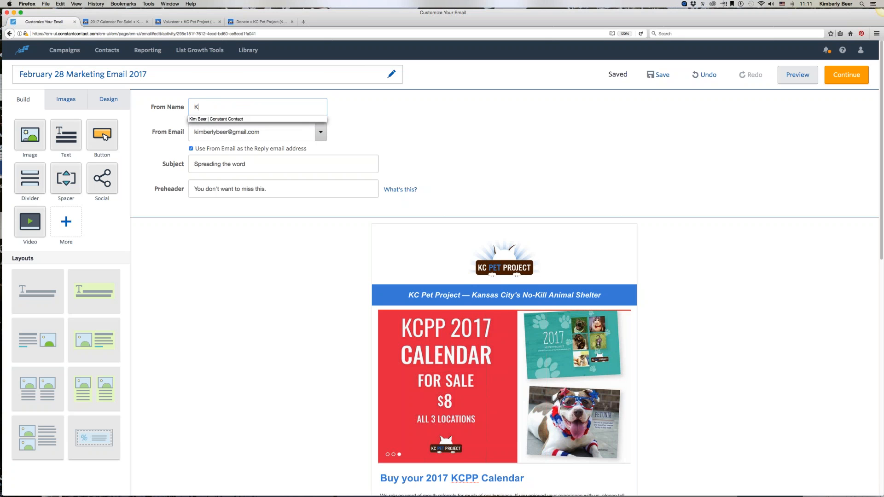
{"action": "type", "text": "Calli"}
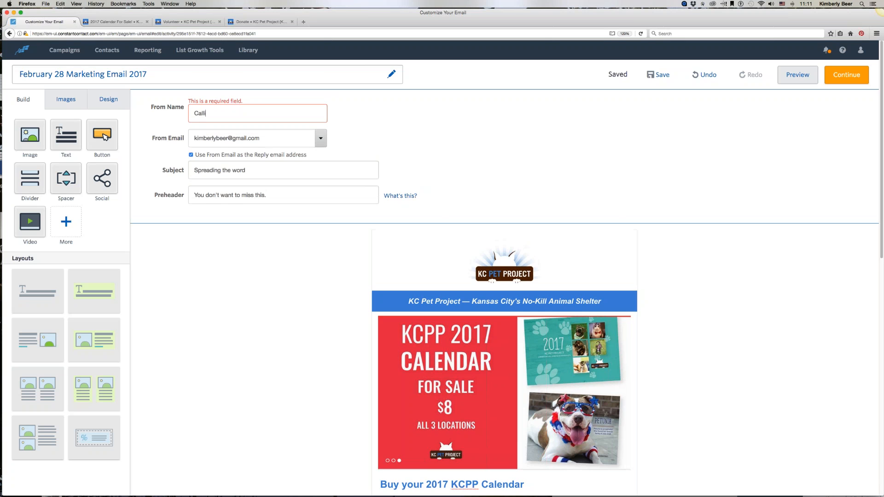
{"action": "type", "text": "e the Cat at KCPP"}
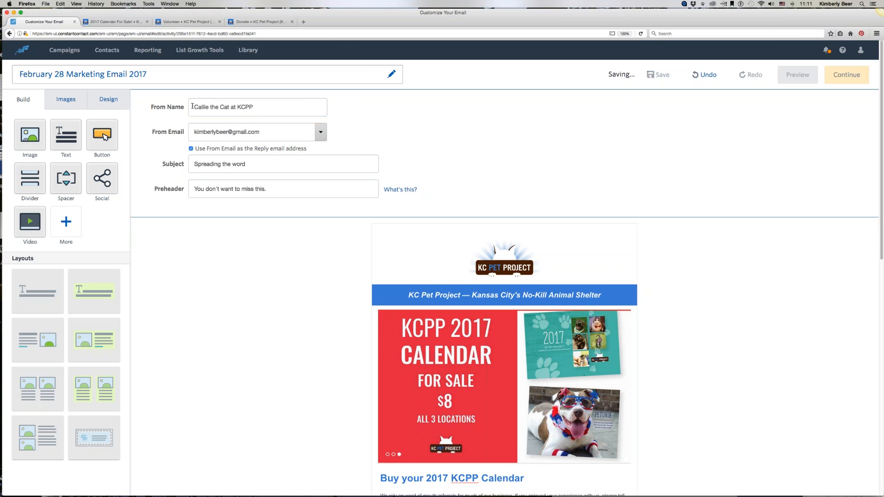
Step: Try choosing a different sender address for the From Email, then reselect the original address
{"action": "left_click_drag", "start_coordinate": [193, 106], "coordinate": [265, 106]}
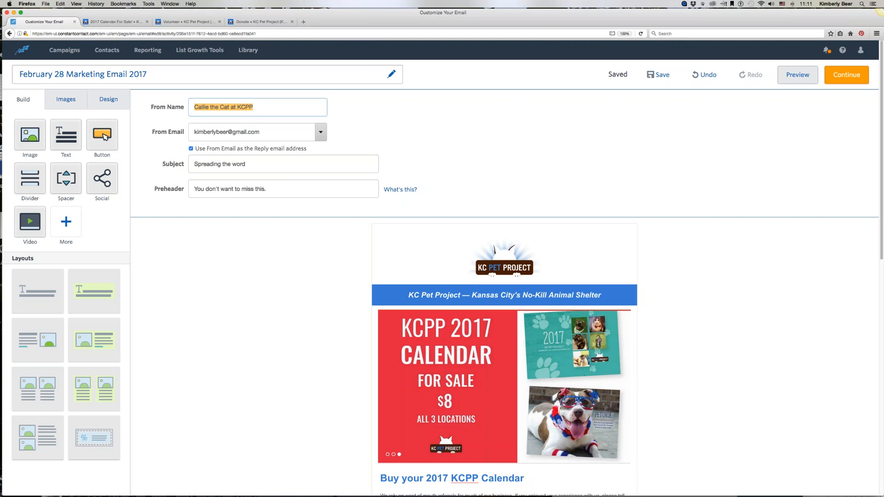
{"action": "left_click", "coordinate": [199, 132]}
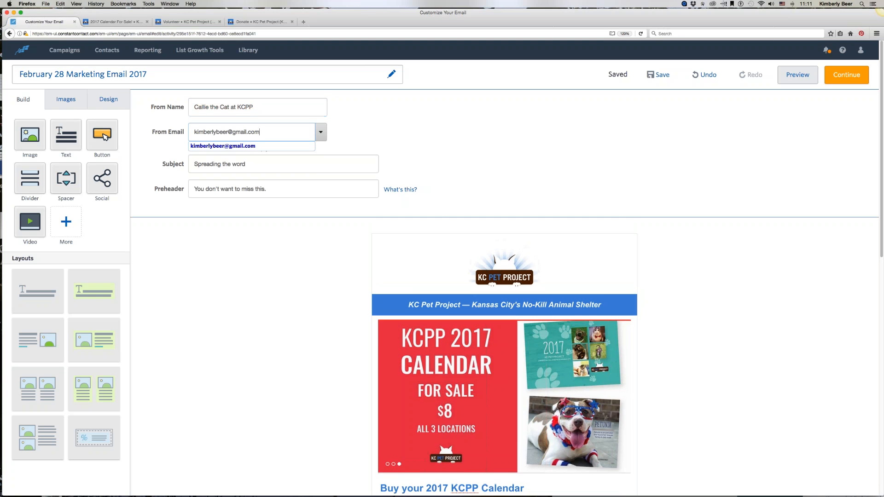
{"action": "left_click", "coordinate": [322, 134]}
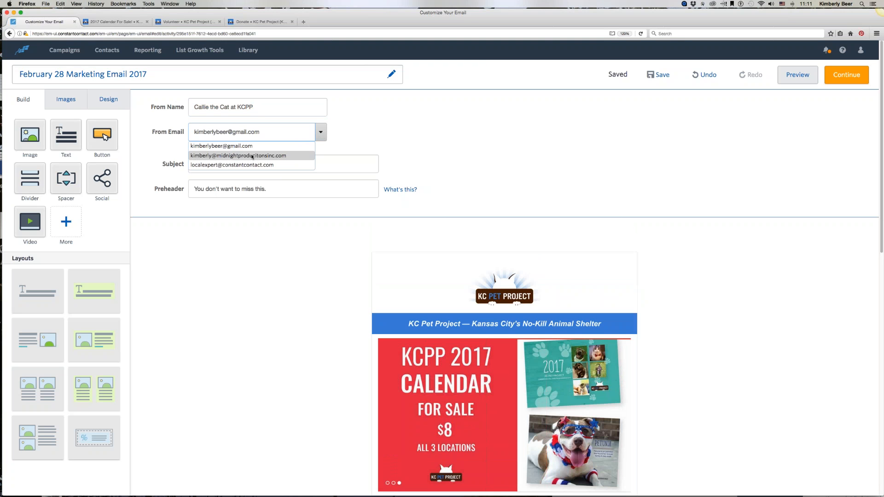
{"action": "left_click", "coordinate": [284, 157]}
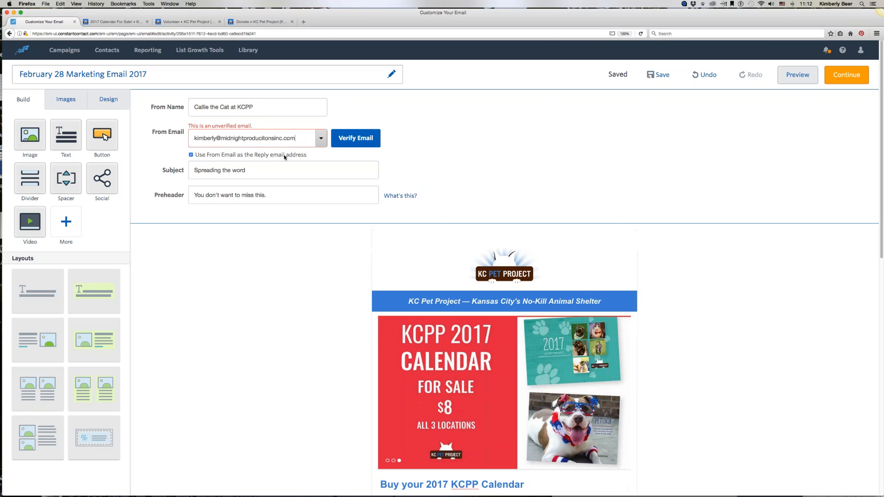
{"action": "left_click", "coordinate": [319, 141]}
{"action": "left_click", "coordinate": [309, 138]}
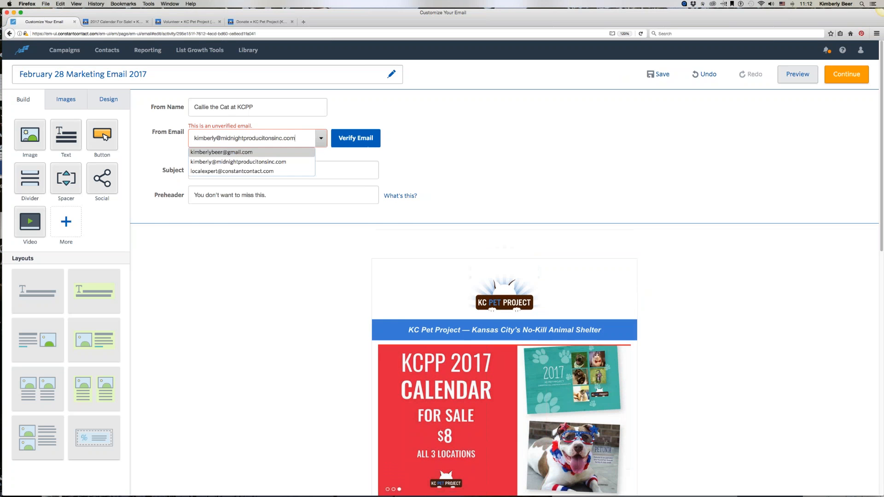
{"action": "left_click", "coordinate": [227, 152]}
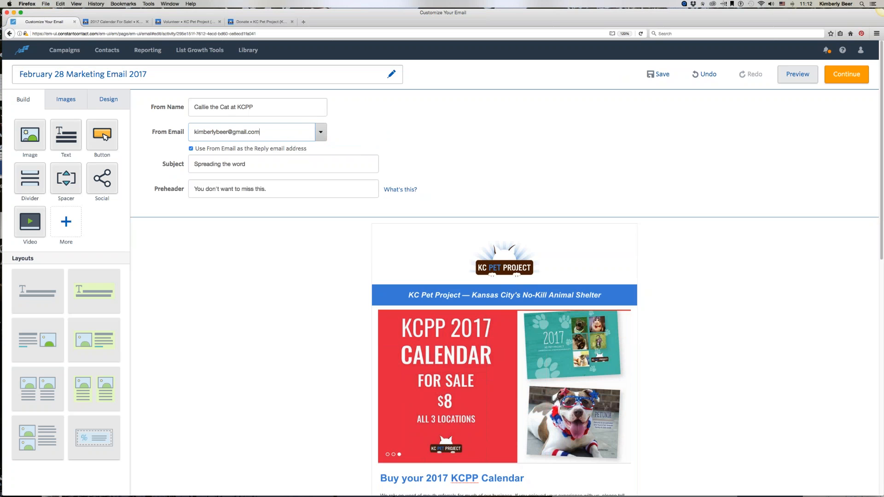
Step: Replace the subject line with "How do you make a dog smile?"
{"action": "left_click", "coordinate": [223, 165]}
{"action": "key", "text": "super+a"}
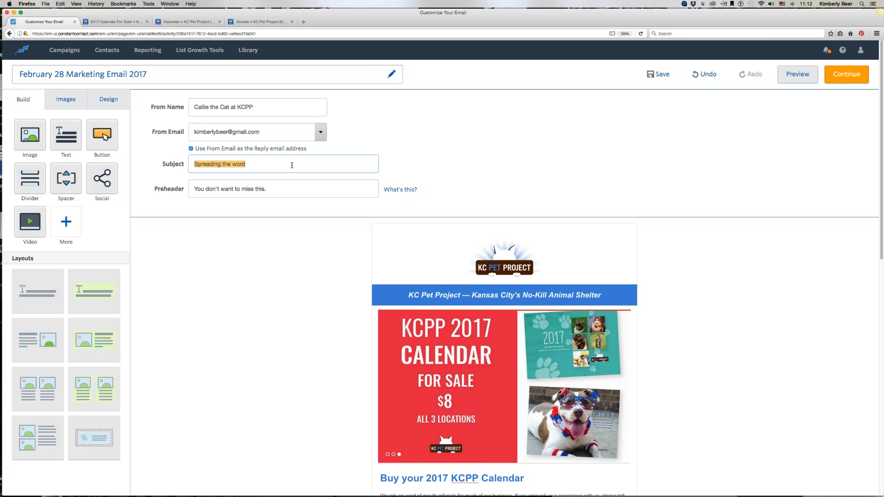
{"action": "type", "text": "How do you make a dog smil"}
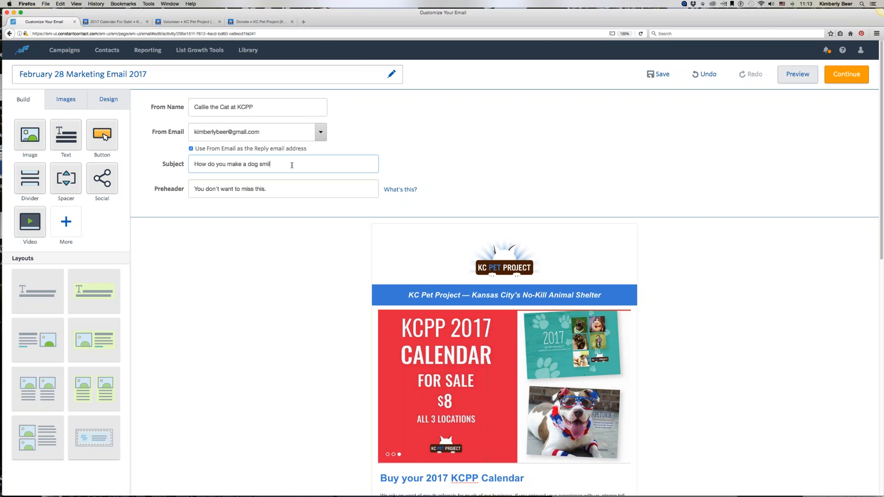
{"action": "type", "text": "e?"}
{"action": "left_click_drag", "start_coordinate": [194, 190], "coordinate": [307, 194]}
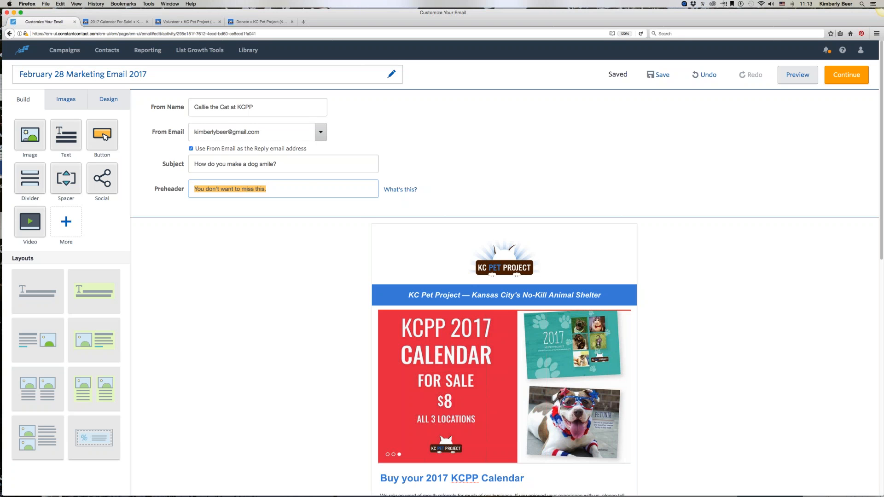
{"action": "scroll", "coordinate": [271, 274], "scroll_direction": "down", "scroll_amount": 5}
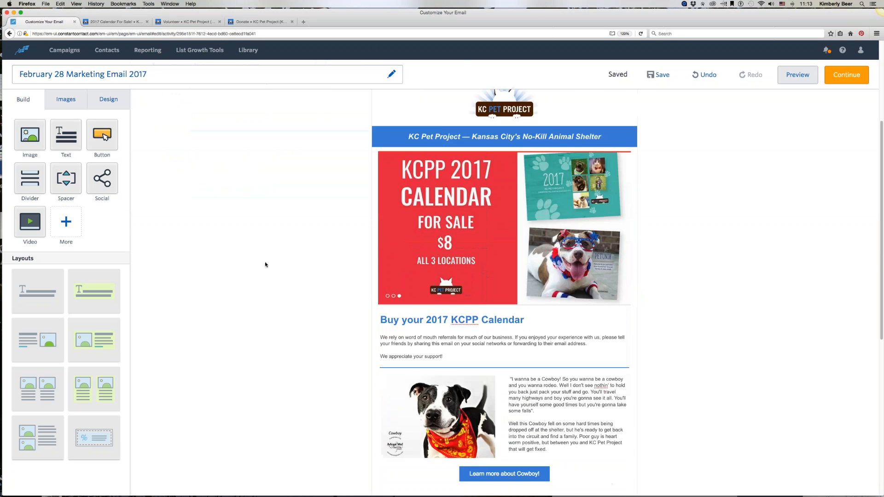
{"action": "scroll", "coordinate": [265, 265], "scroll_direction": "down", "scroll_amount": 9}
{"action": "scroll", "coordinate": [264, 261], "scroll_direction": "up", "scroll_amount": 15}
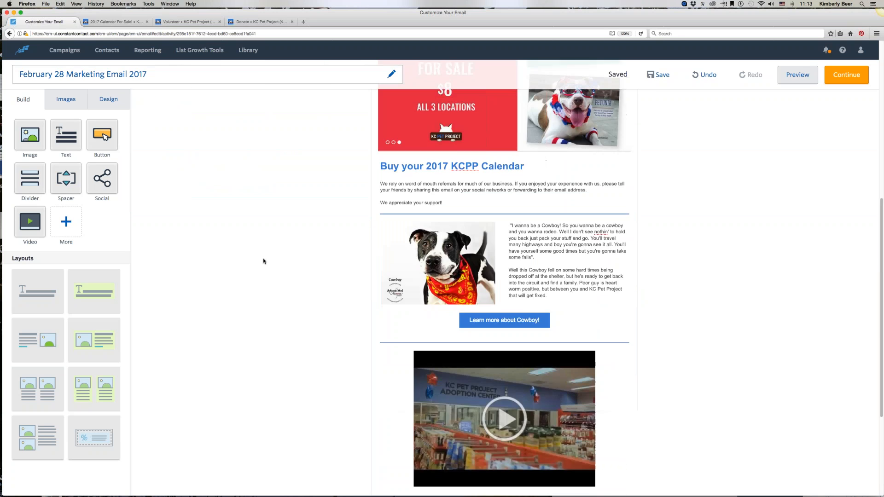
{"action": "left_click", "coordinate": [720, 253]}
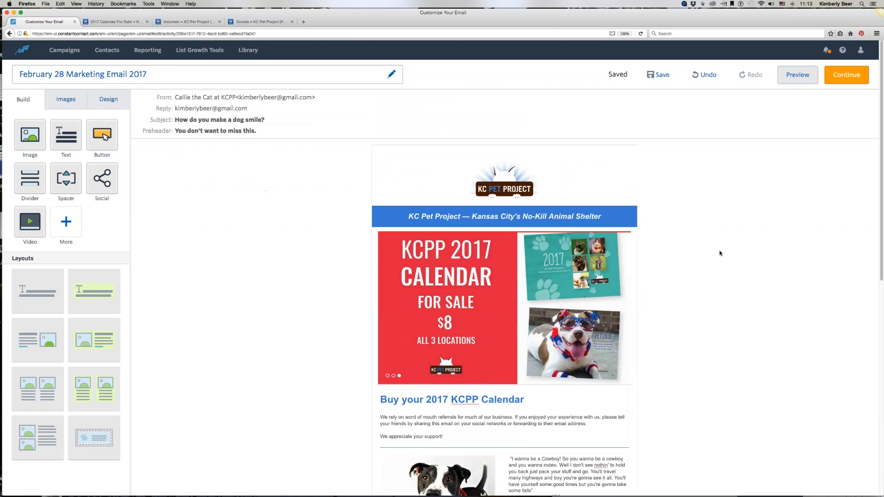
Step: Preview the email in desktop view and then in mobile view
{"action": "left_click", "coordinate": [796, 76]}
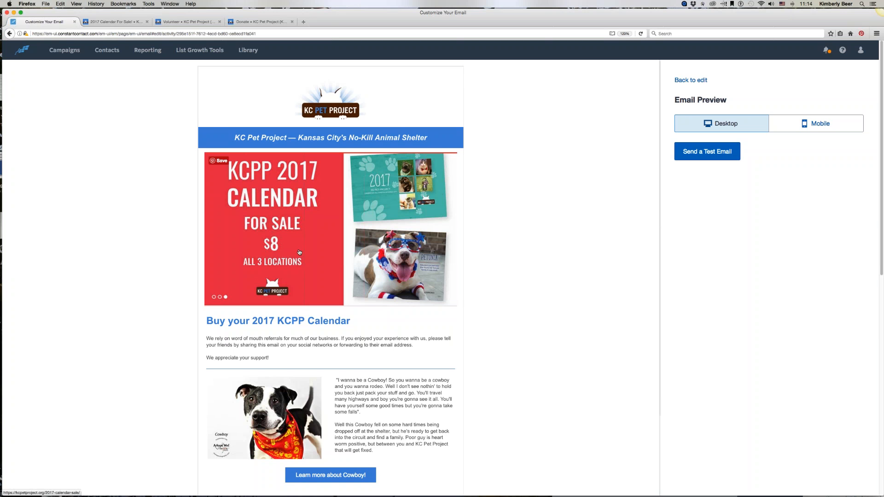
{"action": "scroll", "coordinate": [330, 276], "scroll_direction": "down", "scroll_amount": 10}
{"action": "scroll", "coordinate": [331, 276], "scroll_direction": "up", "scroll_amount": 10}
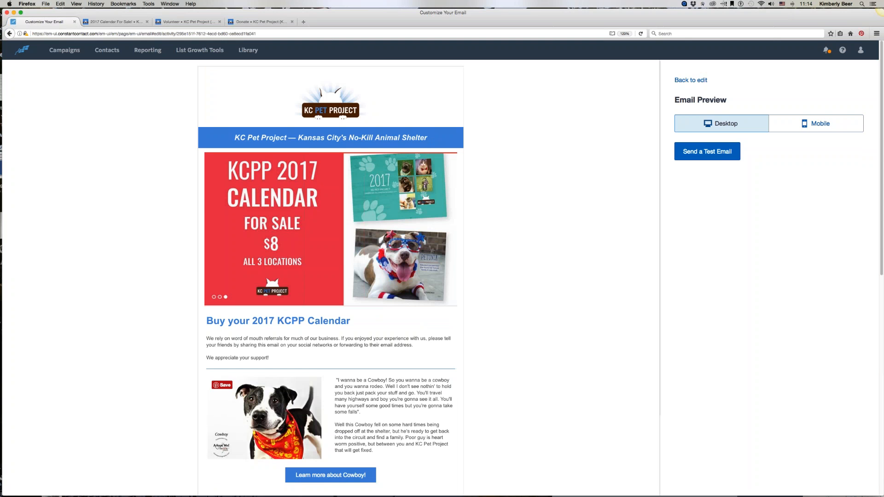
{"action": "left_click", "coordinate": [795, 124]}
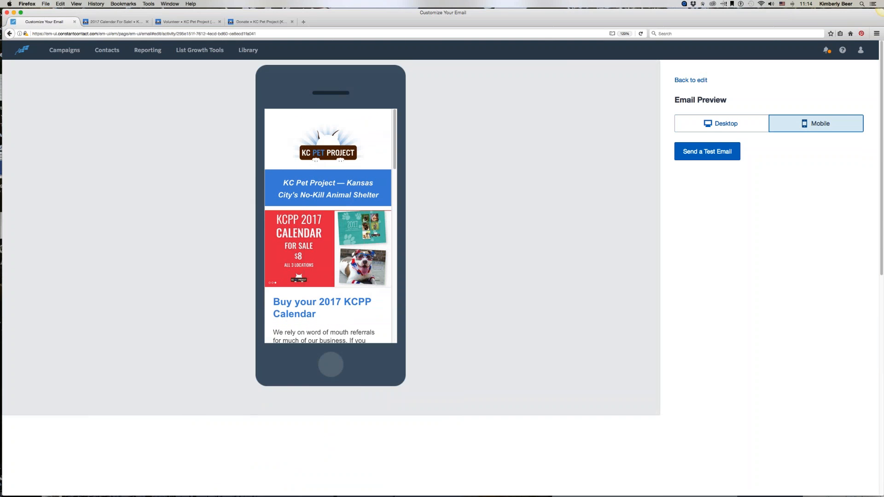
{"action": "scroll", "coordinate": [285, 182], "scroll_direction": "down", "scroll_amount": 10}
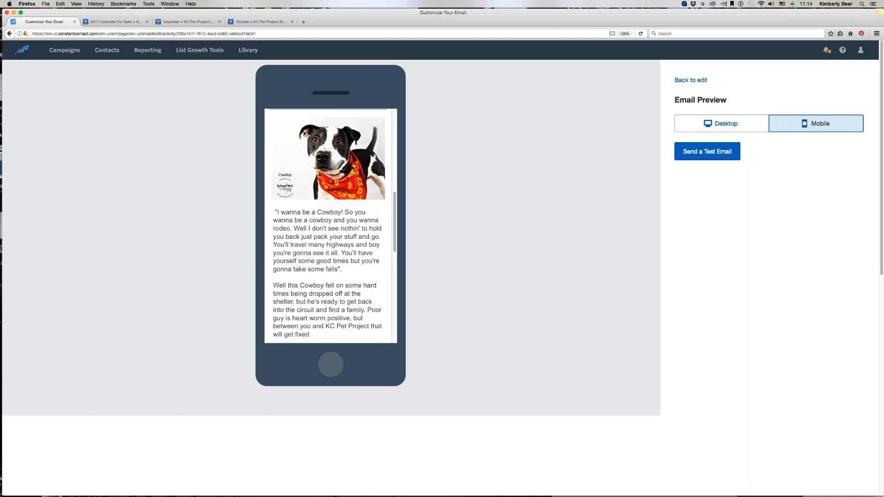
Step: Scroll through the whole email in the mobile preview to review its layout
{"action": "scroll", "coordinate": [285, 182], "scroll_direction": "down", "scroll_amount": 2}
{"action": "scroll", "coordinate": [285, 182], "scroll_direction": "down", "scroll_amount": 2}
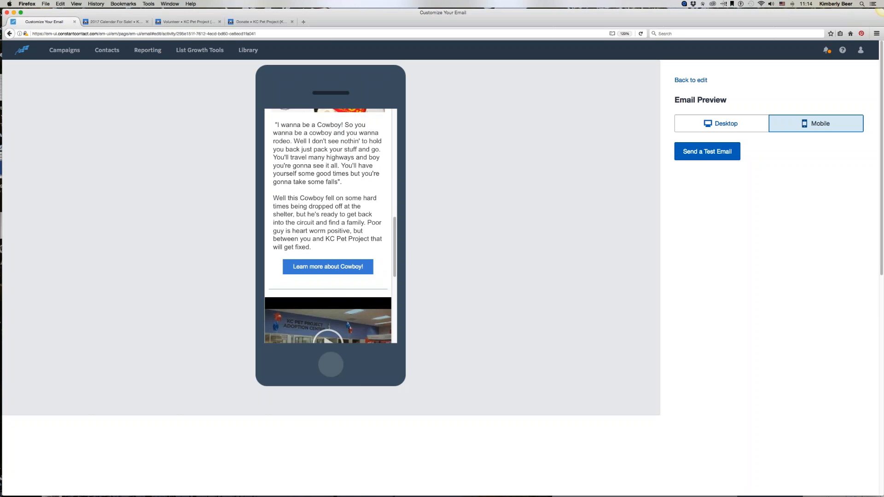
{"action": "scroll", "coordinate": [330, 226], "scroll_direction": "up", "scroll_amount": 15}
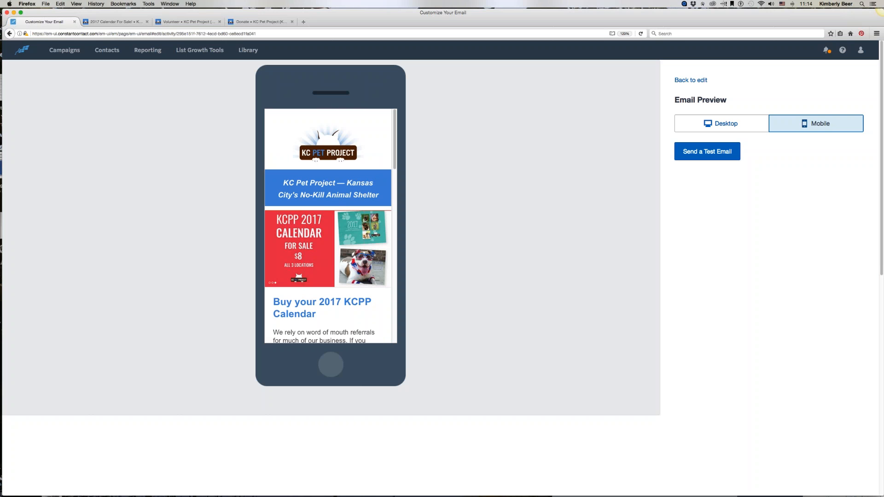
{"action": "scroll", "coordinate": [330, 225], "scroll_direction": "down", "scroll_amount": 9}
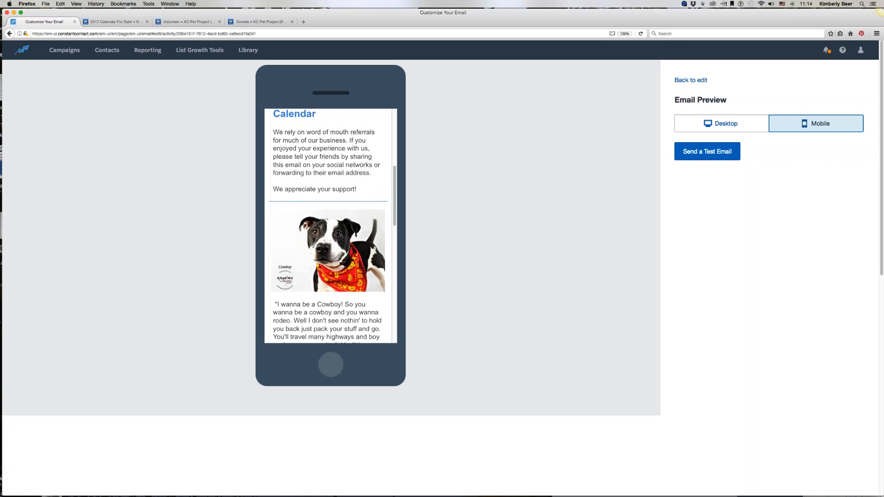
{"action": "scroll", "coordinate": [330, 225], "scroll_direction": "down", "scroll_amount": 15}
{"action": "scroll", "coordinate": [330, 225], "scroll_direction": "up", "scroll_amount": 15}
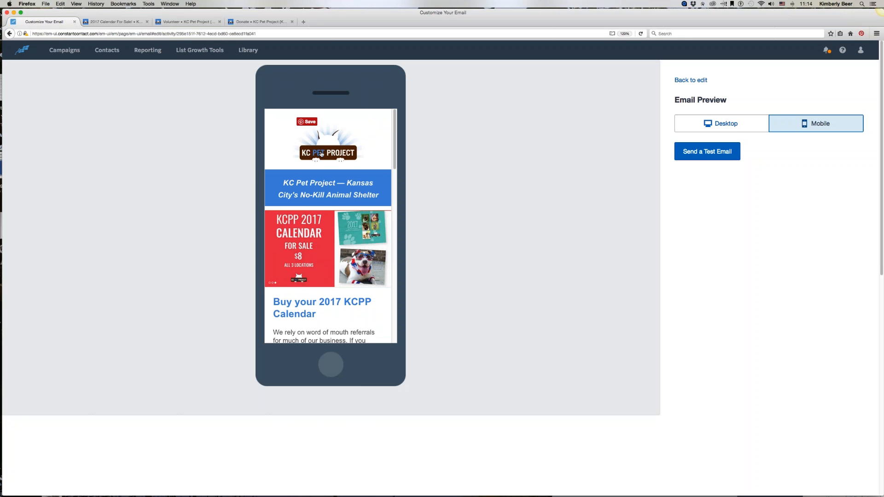
{"action": "scroll", "coordinate": [330, 225], "scroll_direction": "down", "scroll_amount": 1}
{"action": "scroll", "coordinate": [330, 226], "scroll_direction": "down", "scroll_amount": 15}
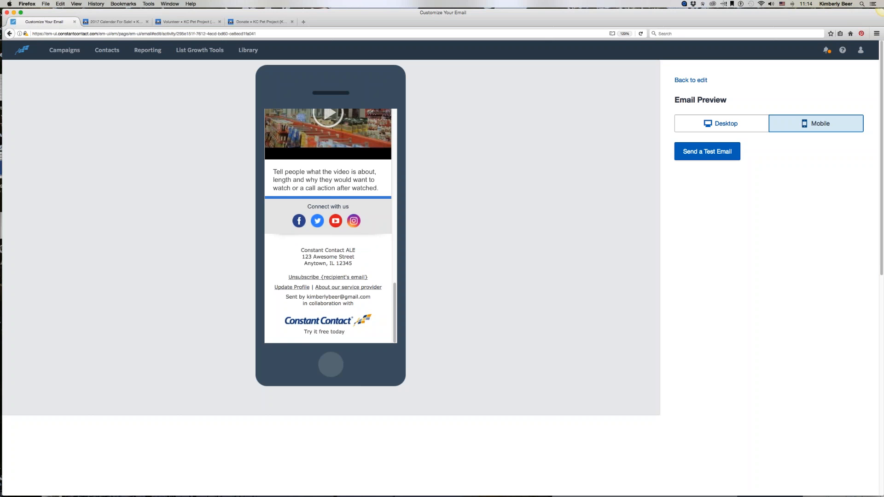
{"action": "scroll", "coordinate": [330, 226], "scroll_direction": "up", "scroll_amount": 15}
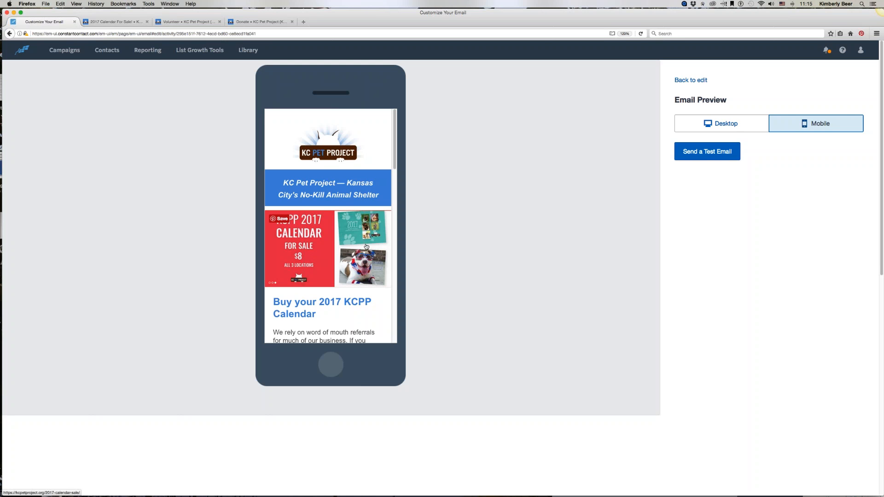
{"action": "left_click", "coordinate": [709, 152]}
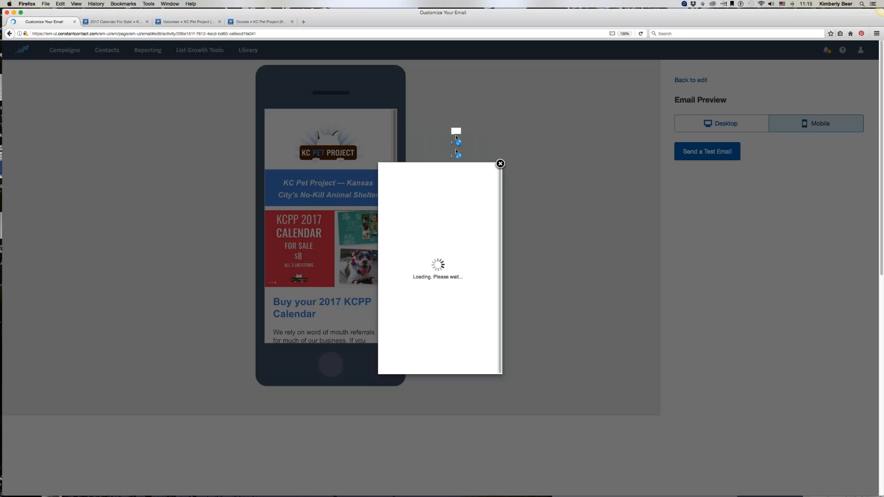
{"action": "left_click", "coordinate": [500, 164]}
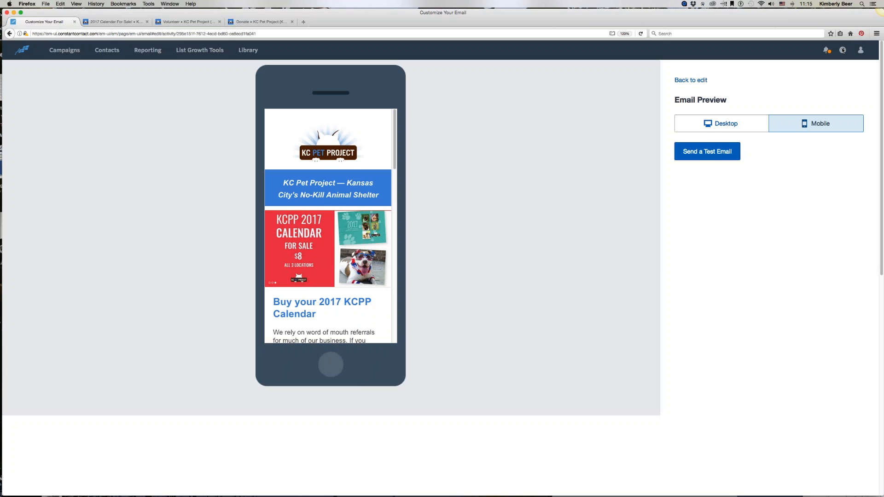
{"action": "left_click", "coordinate": [883, 66]}
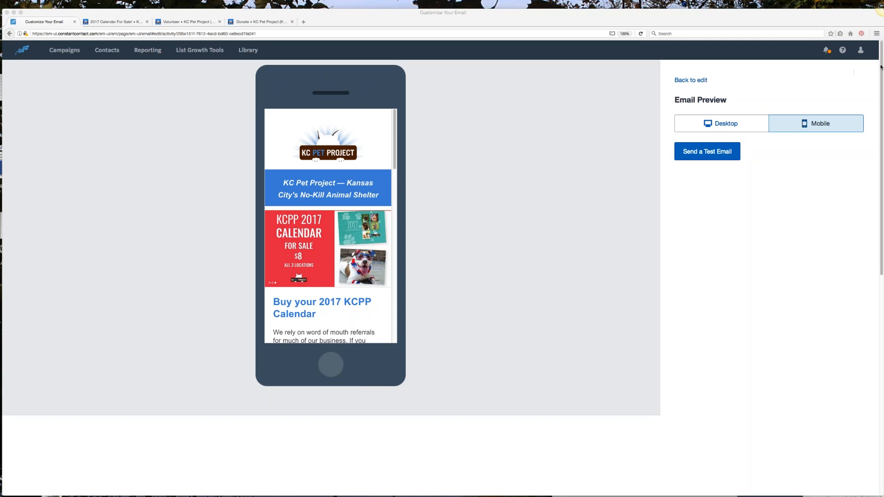
Step: Leave the preview and return to editing the email
{"action": "left_click", "coordinate": [690, 81]}
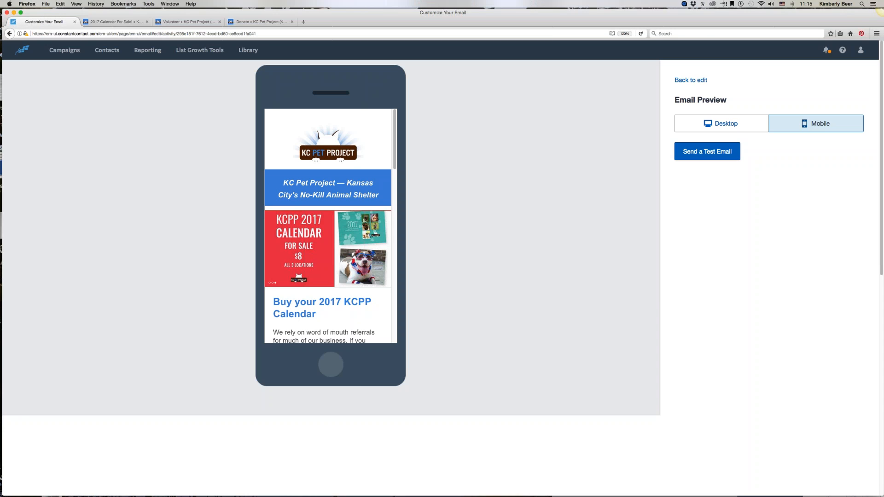
{"action": "left_click", "coordinate": [690, 81]}
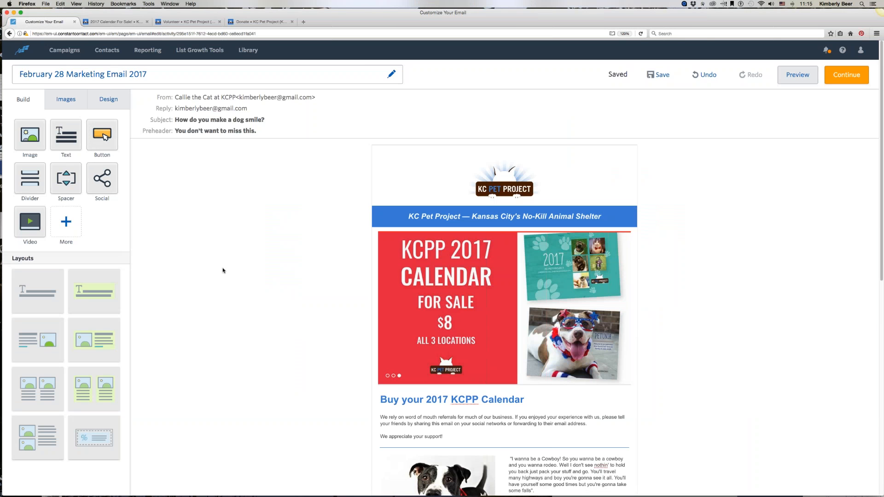
{"action": "scroll", "coordinate": [222, 270], "scroll_direction": "down", "scroll_amount": 8}
{"action": "scroll", "coordinate": [223, 270], "scroll_direction": "down", "scroll_amount": 1}
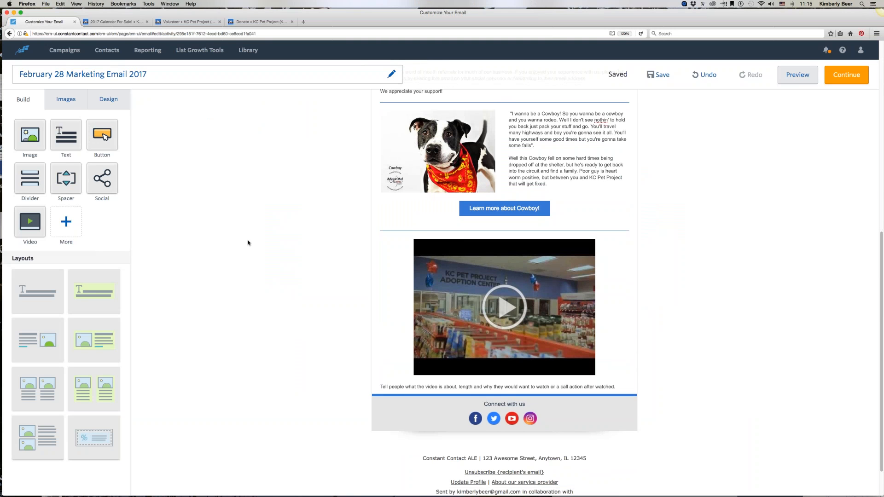
Step: Open oneneighatatime.com/kathys-blog/ in a new browser tab
{"action": "left_click", "coordinate": [303, 22]}
{"action": "type", "text": "oneneighatatime.com/ka"}
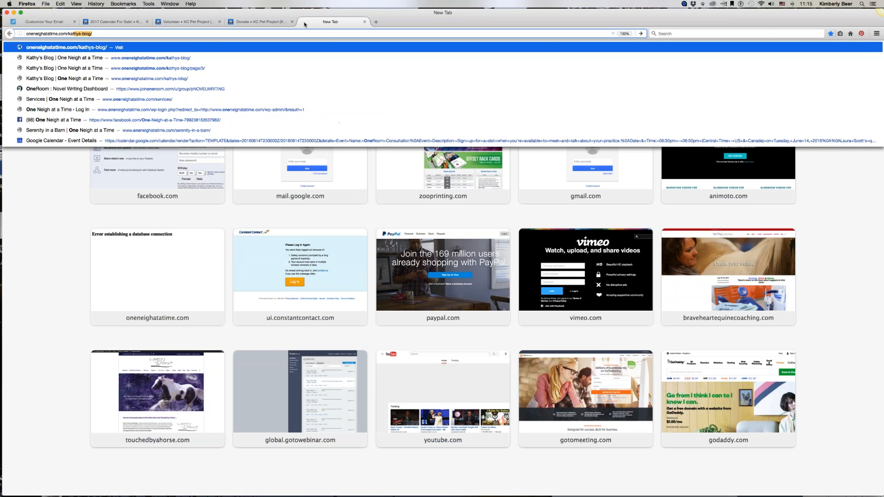
{"action": "key", "text": "Return"}
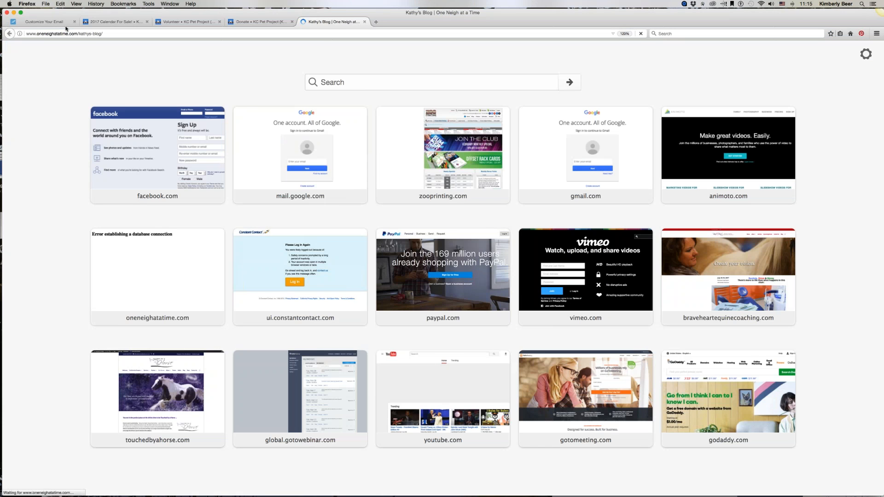
Step: Back in the email editor, add a Read More block below the video section
{"action": "left_click", "coordinate": [45, 21]}
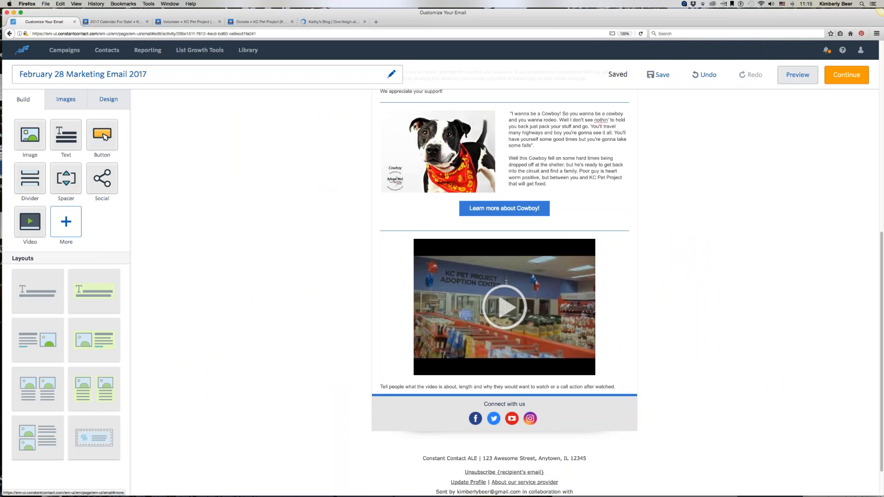
{"action": "left_click", "coordinate": [67, 223]}
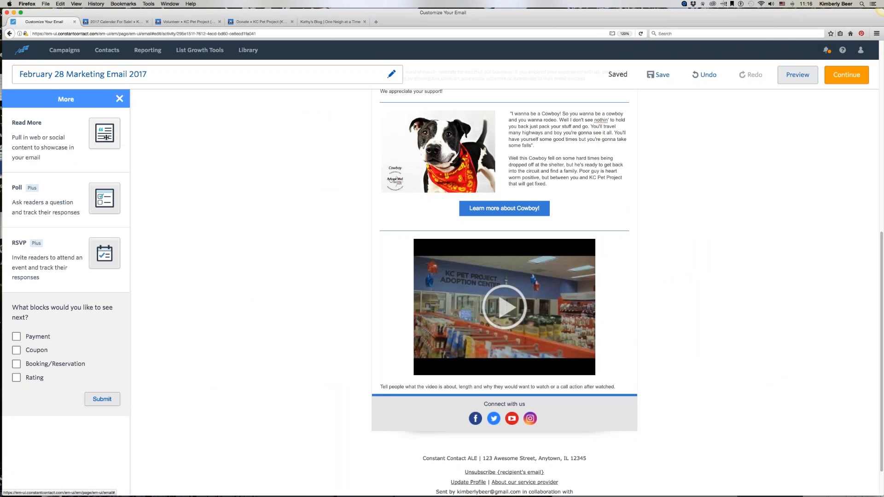
{"action": "left_click_drag", "start_coordinate": [100, 132], "coordinate": [470, 391]}
{"action": "scroll", "coordinate": [456, 378], "scroll_direction": "down", "scroll_amount": 5}
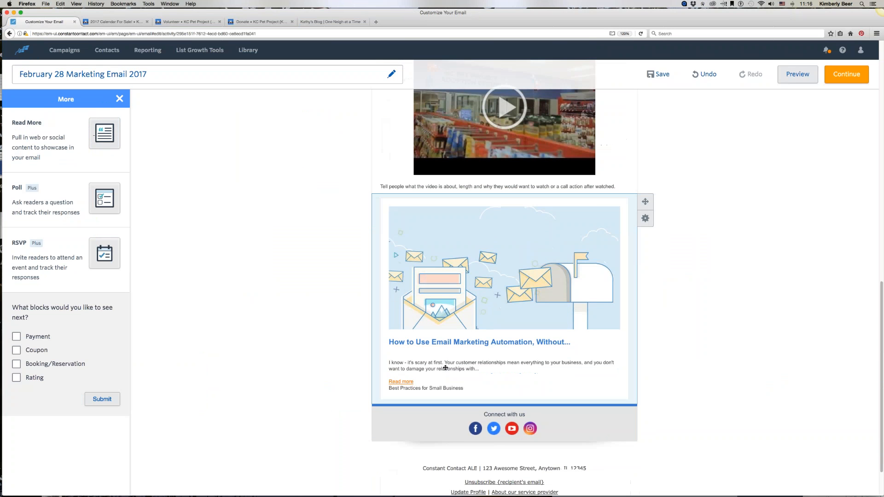
{"action": "scroll", "coordinate": [261, 364], "scroll_direction": "down", "scroll_amount": 1}
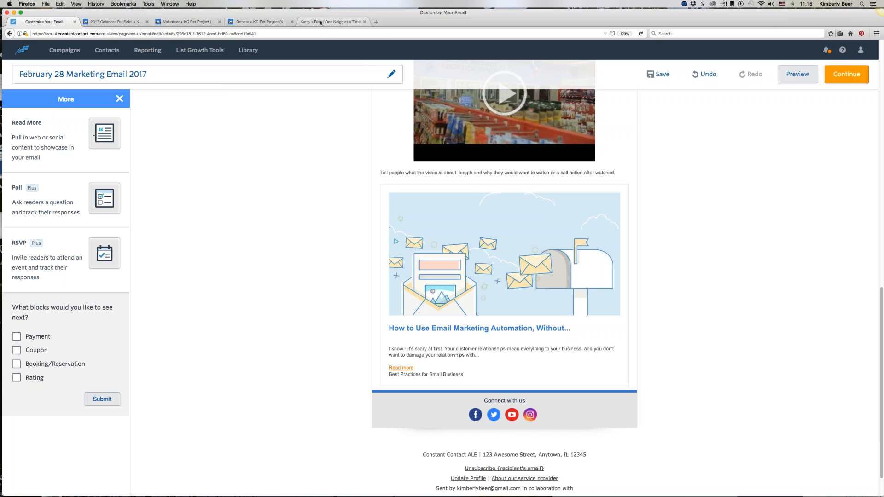
Step: Open the blog post "The Flu" and copy its web address from the browser
{"action": "left_click", "coordinate": [321, 22]}
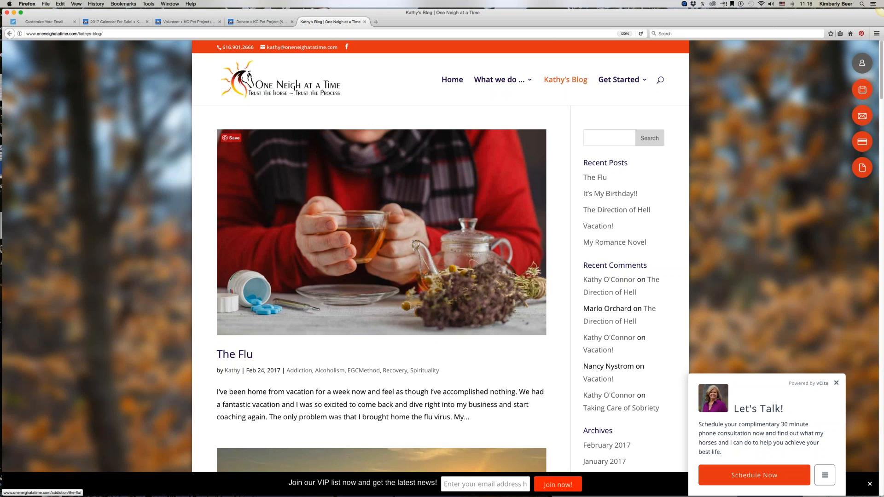
{"action": "left_click", "coordinate": [375, 309]}
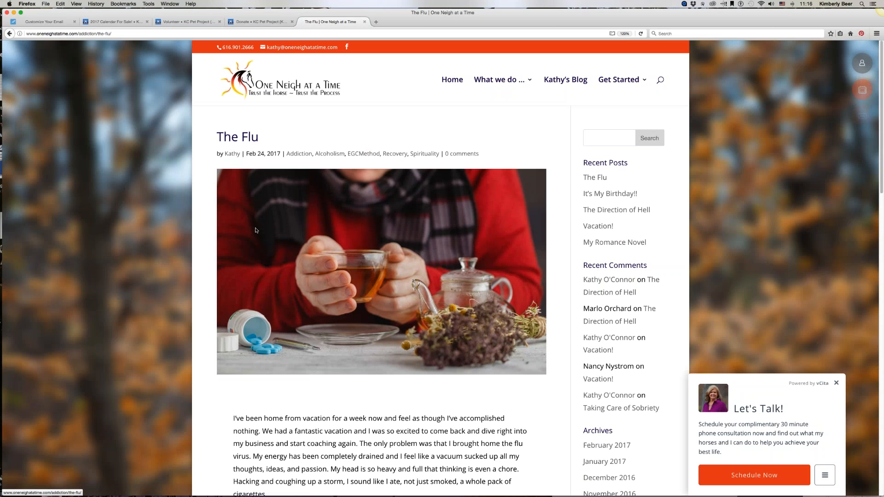
{"action": "left_click", "coordinate": [59, 34]}
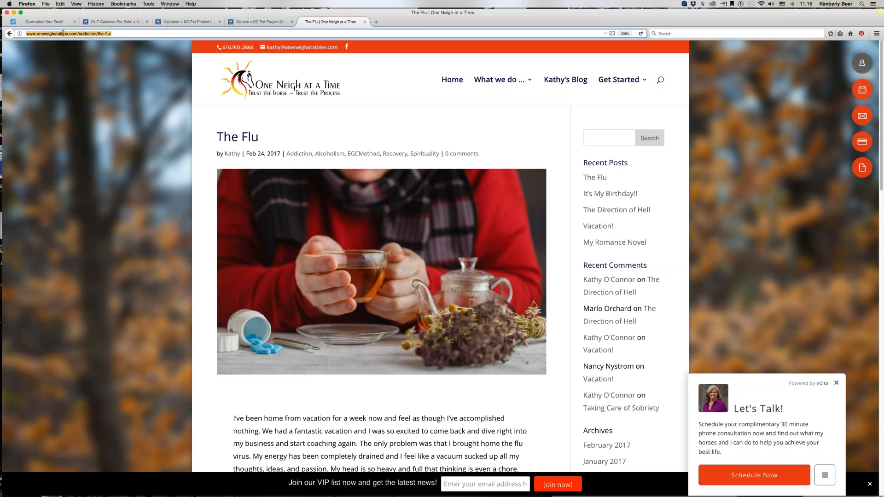
{"action": "right_click", "coordinate": [51, 34]}
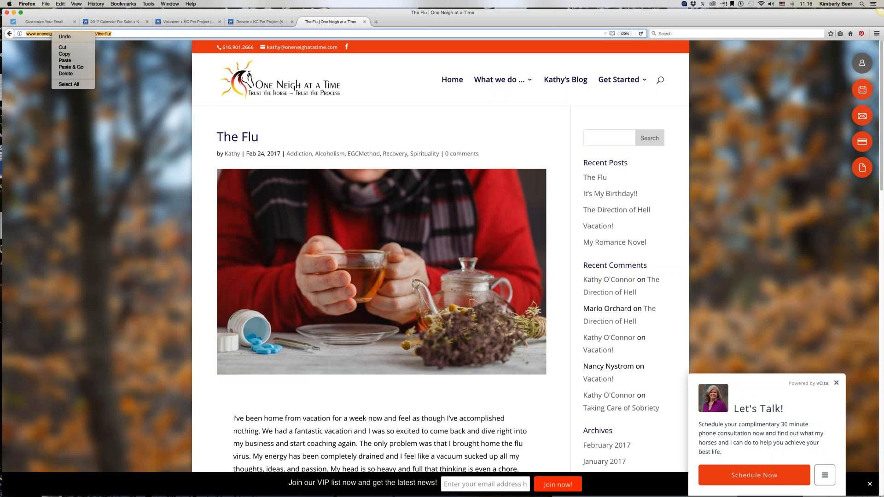
{"action": "left_click", "coordinate": [57, 52]}
{"action": "left_click", "coordinate": [45, 22]}
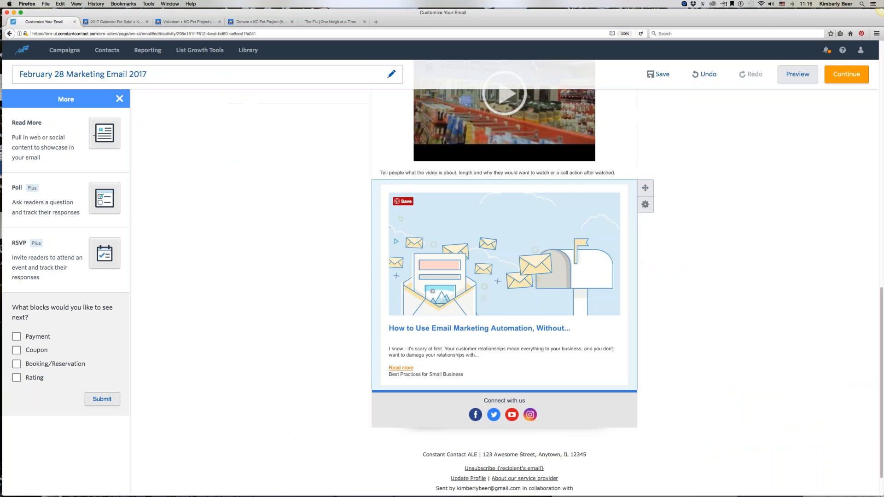
{"action": "left_click", "coordinate": [460, 240]}
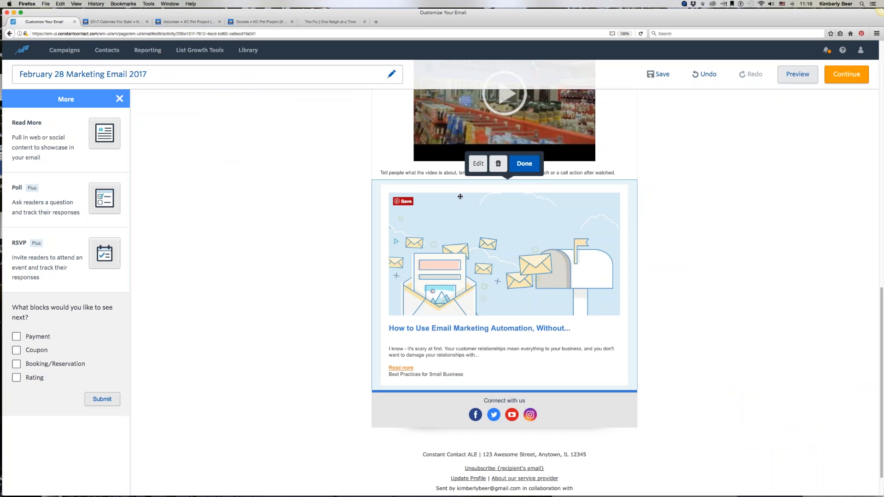
{"action": "left_click", "coordinate": [478, 164]}
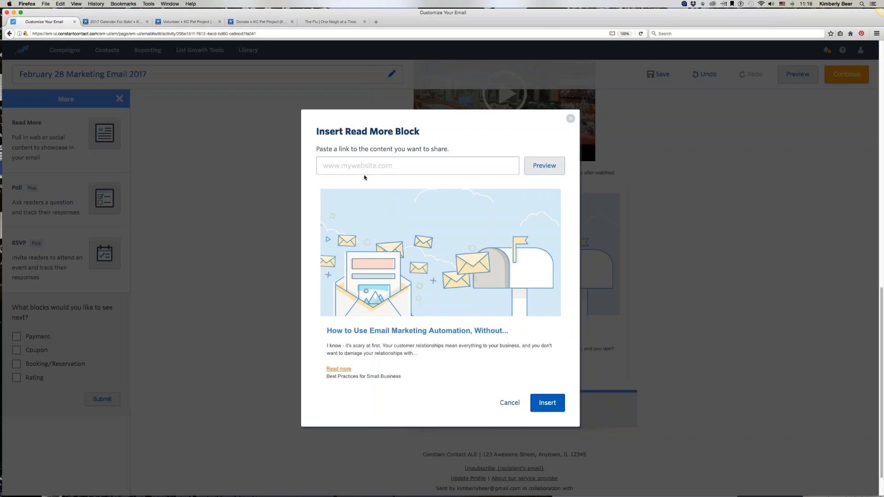
{"action": "right_click", "coordinate": [349, 165]}
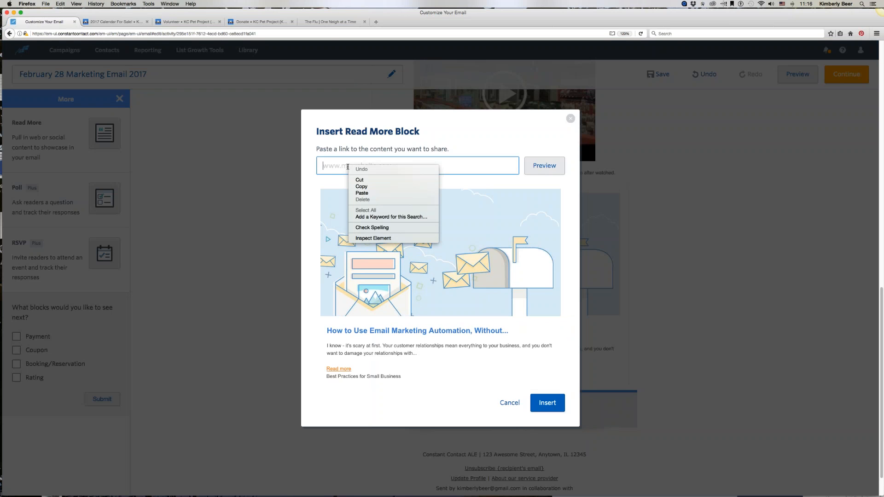
{"action": "left_click", "coordinate": [362, 193]}
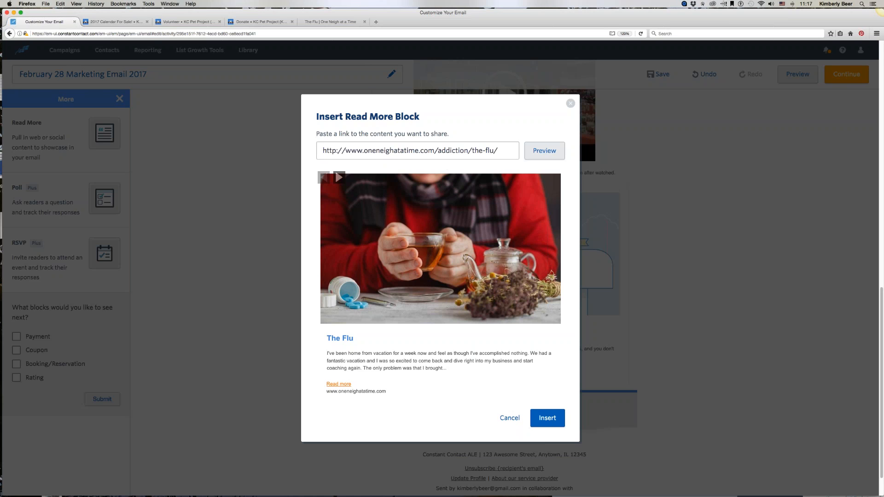
{"action": "left_click", "coordinate": [546, 422]}
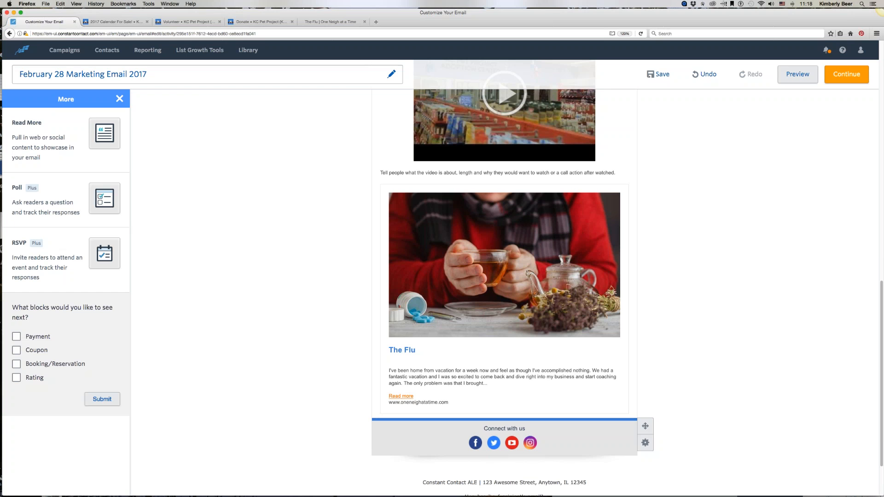
Step: Close the More blocks panel and continue to the email's sending settings
{"action": "scroll", "coordinate": [421, 348], "scroll_direction": "up", "scroll_amount": 15}
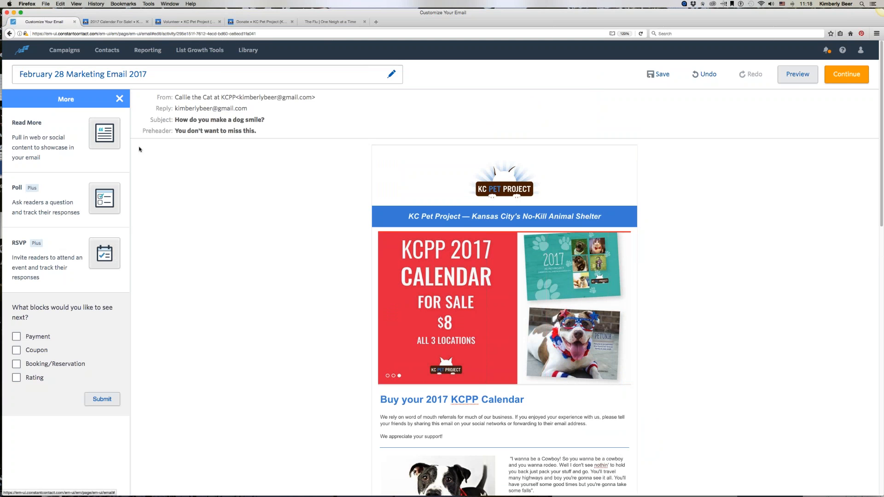
{"action": "left_click", "coordinate": [119, 100]}
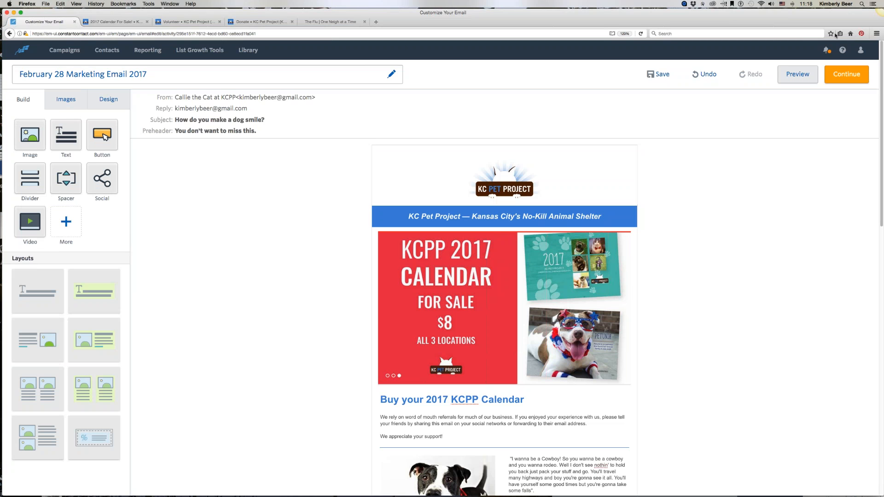
{"action": "left_click", "coordinate": [834, 77]}
{"action": "left_click", "coordinate": [838, 75]}
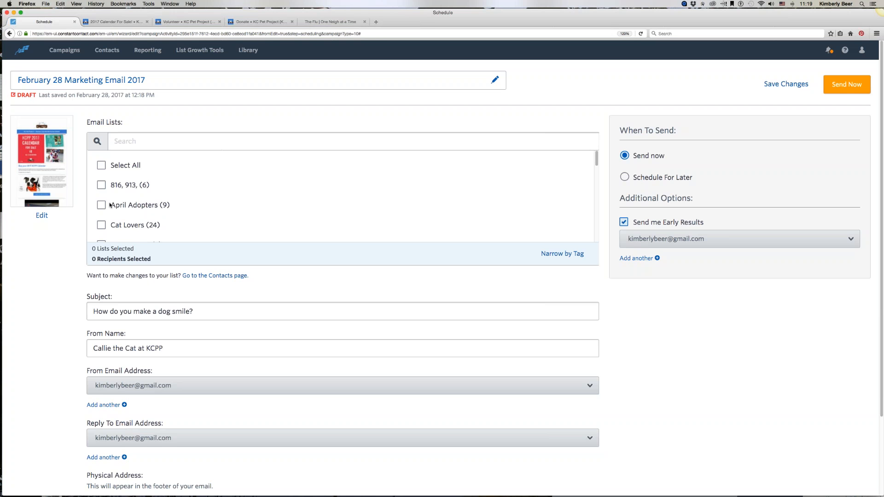
Step: Select the April Adopters and Dog Lovers for Donation List email lists as recipients
{"action": "scroll", "coordinate": [109, 204], "scroll_direction": "down", "scroll_amount": 5}
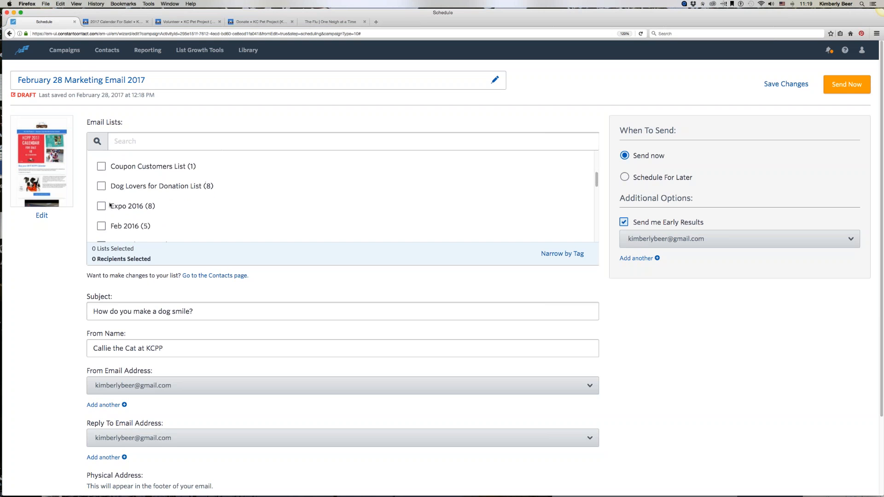
{"action": "scroll", "coordinate": [109, 204], "scroll_direction": "up", "scroll_amount": 5}
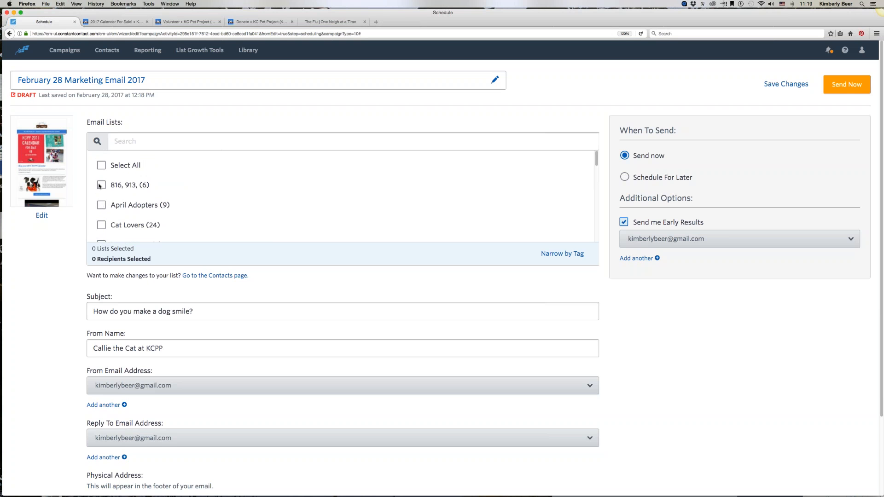
{"action": "left_click", "coordinate": [101, 205]}
{"action": "scroll", "coordinate": [106, 218], "scroll_direction": "down", "scroll_amount": 4}
{"action": "left_click", "coordinate": [102, 202]}
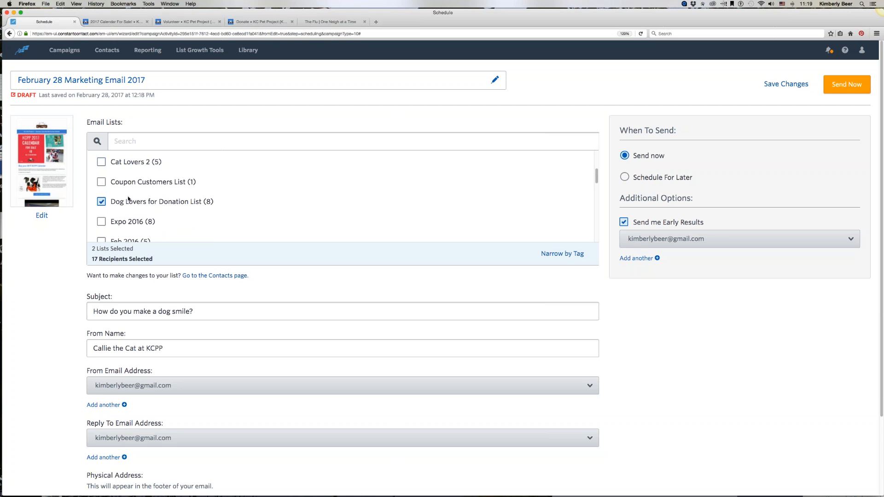
{"action": "scroll", "coordinate": [101, 233], "scroll_direction": "down", "scroll_amount": 1}
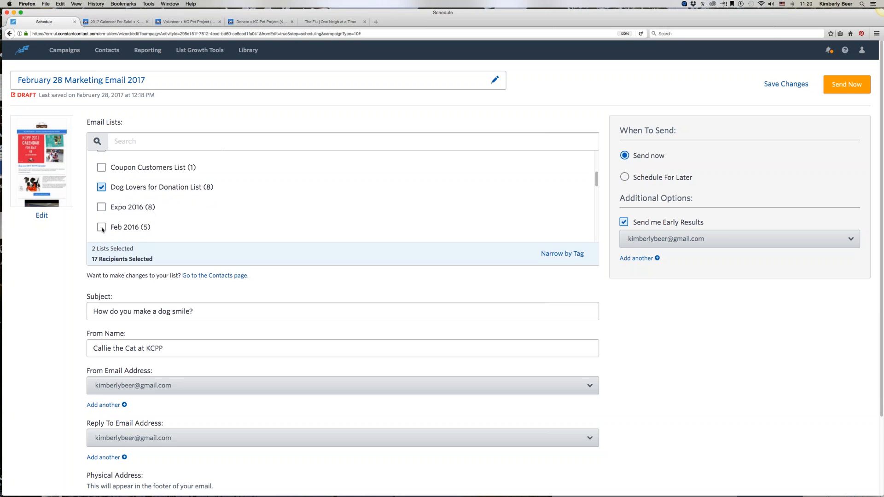
Step: Add the Feb 2016 list to the selected recipient email lists
{"action": "left_click", "coordinate": [101, 224]}
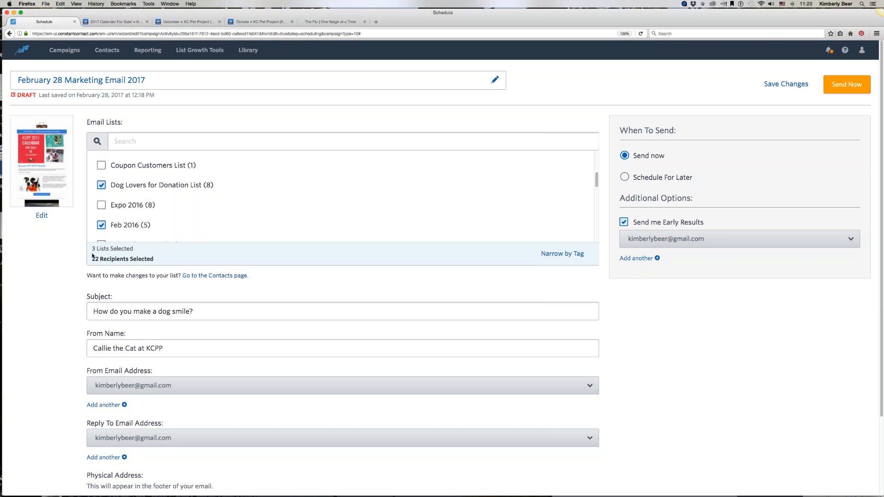
{"action": "mouse_move", "coordinate": [92, 261]}
{"action": "scroll", "coordinate": [225, 184], "scroll_direction": "up", "scroll_amount": 5}
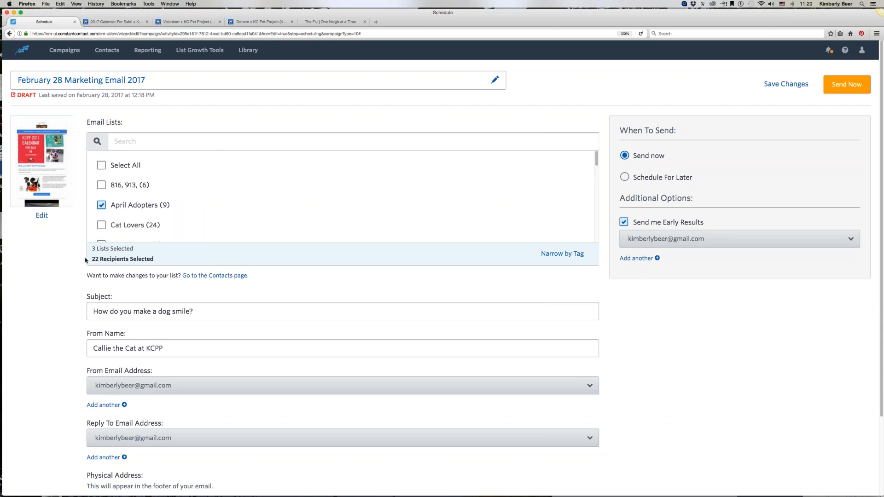
{"action": "mouse_move", "coordinate": [98, 260]}
{"action": "scroll", "coordinate": [119, 241], "scroll_direction": "down", "scroll_amount": 3}
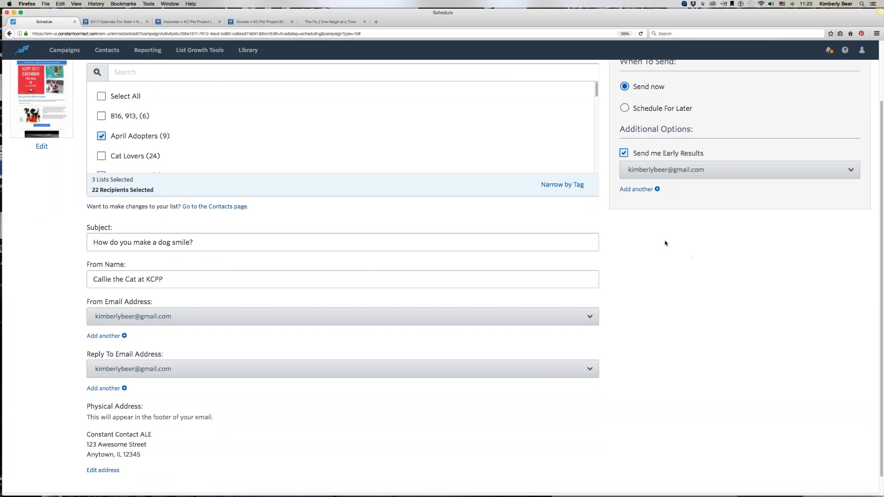
{"action": "scroll", "coordinate": [665, 243], "scroll_direction": "up", "scroll_amount": 3}
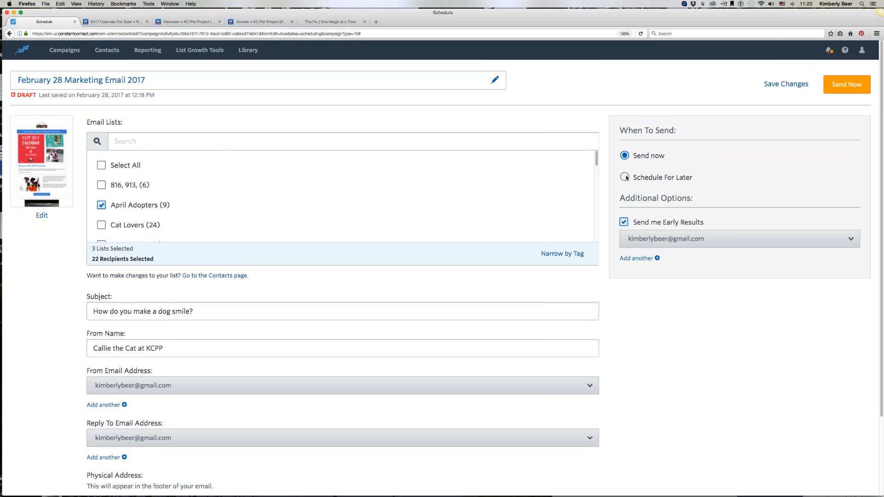
Step: Schedule the email for later, on 03/04/2017 at 5:00 AM EST
{"action": "left_click", "coordinate": [624, 178]}
{"action": "left_click", "coordinate": [722, 221]}
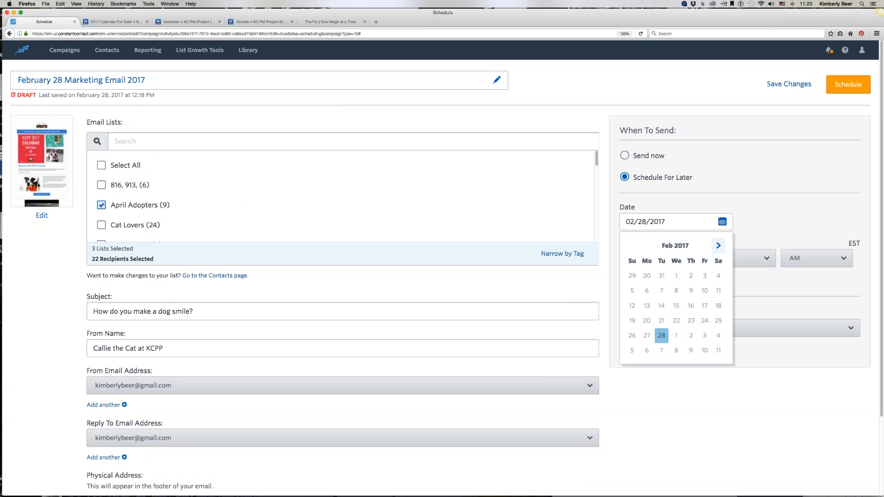
{"action": "left_click", "coordinate": [718, 337]}
{"action": "left_click", "coordinate": [657, 260]}
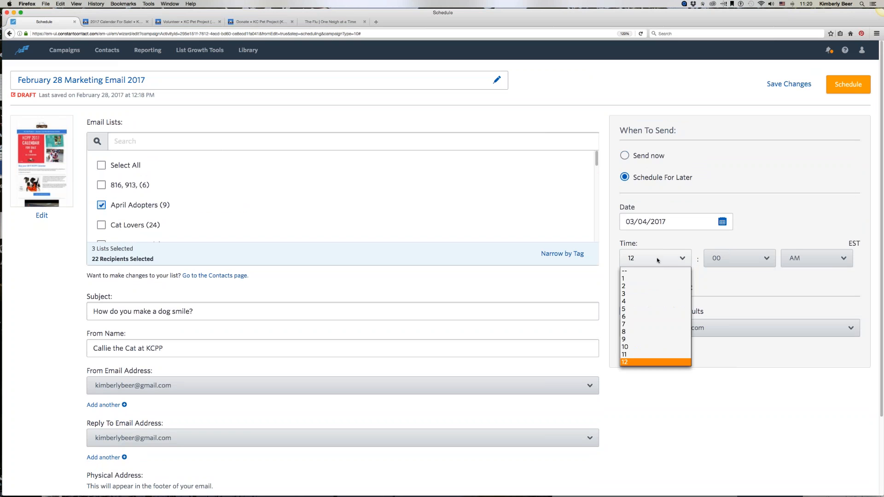
{"action": "left_click", "coordinate": [624, 309]}
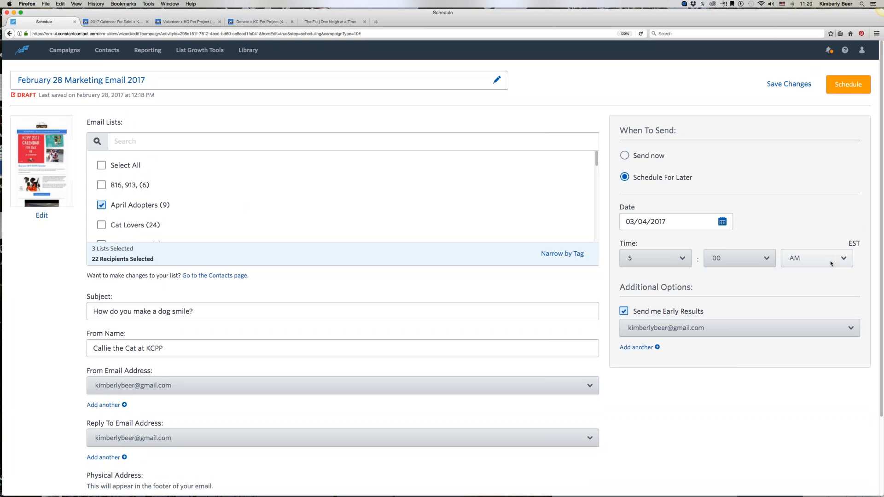
{"action": "left_click", "coordinate": [837, 85]}
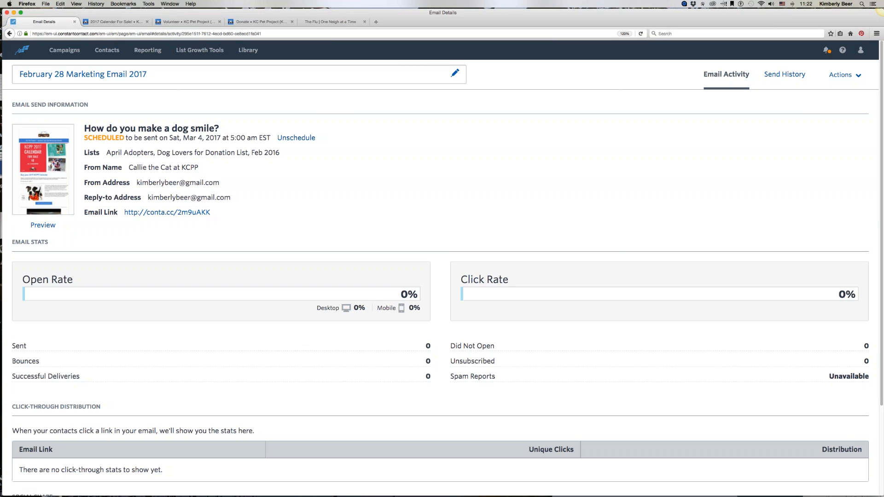
Step: Review the scheduled email's details page, its Actions options and email stats
{"action": "left_click", "coordinate": [834, 75]}
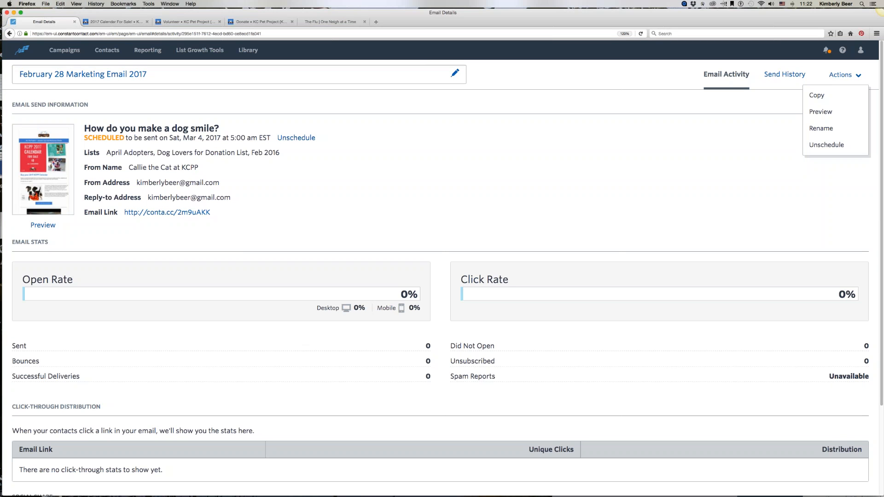
{"action": "left_click", "coordinate": [336, 186]}
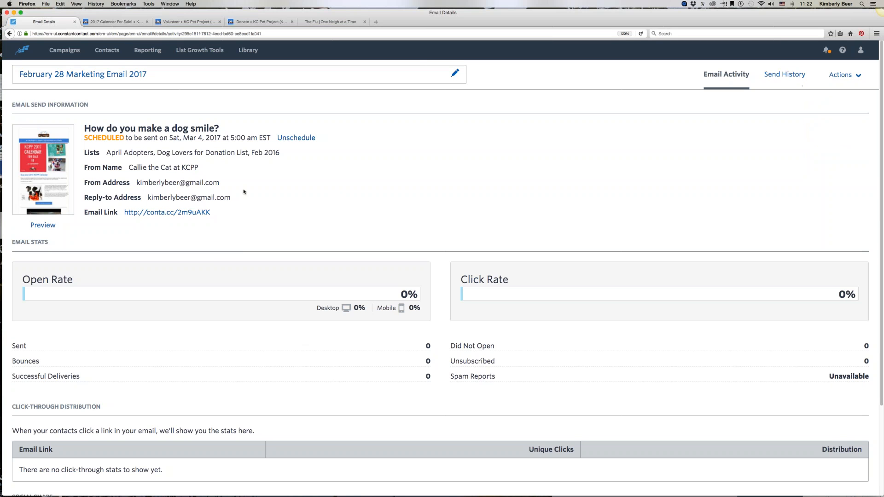
{"action": "scroll", "coordinate": [244, 192], "scroll_direction": "down", "scroll_amount": 3}
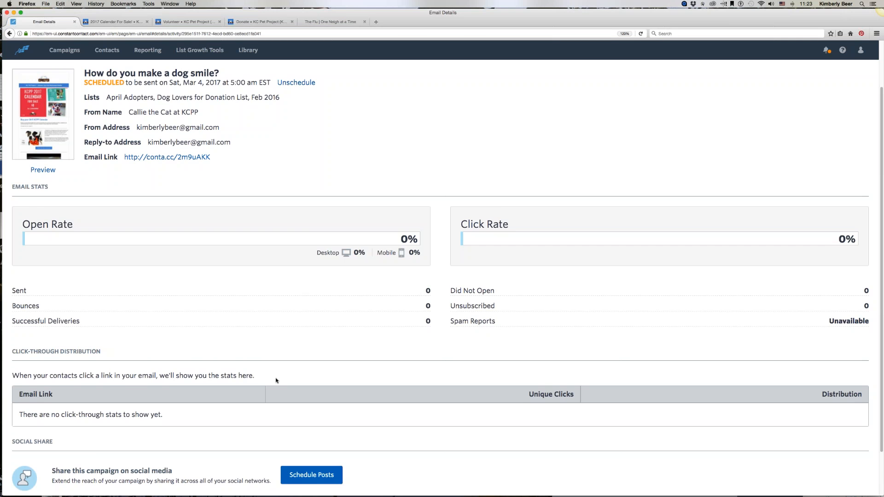
{"action": "scroll", "coordinate": [276, 380], "scroll_direction": "down", "scroll_amount": 2}
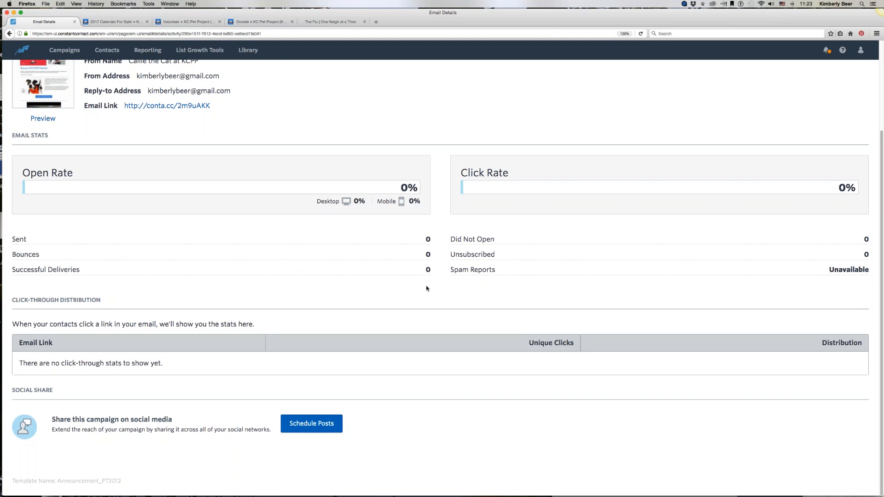
{"action": "scroll", "coordinate": [430, 288], "scroll_direction": "up", "scroll_amount": 1}
{"action": "scroll", "coordinate": [431, 287], "scroll_direction": "up", "scroll_amount": 5}
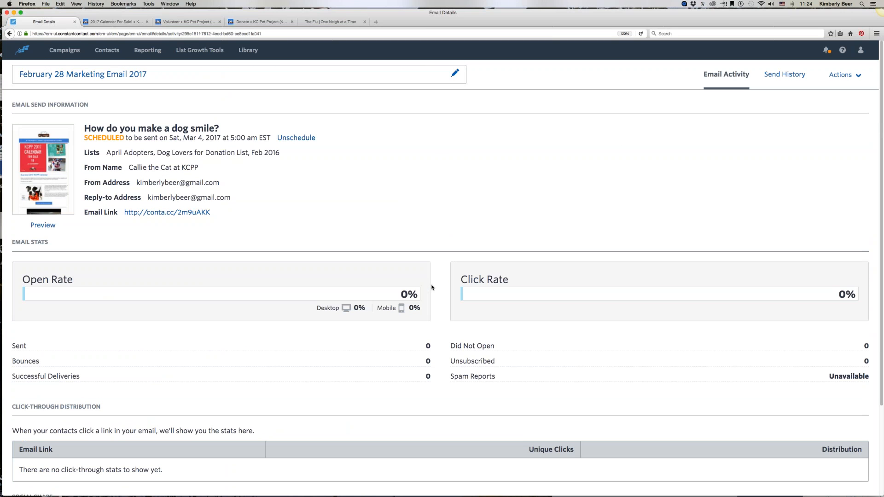